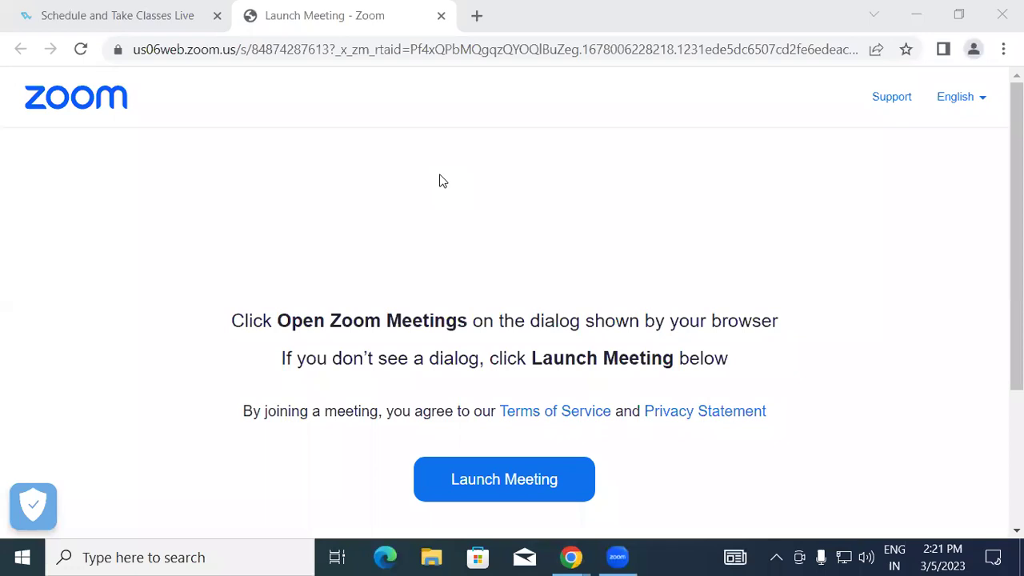
# Step: Launch Microsoft Word from the Windows Run dialog by running WINWORD
pyautogui.press('super+r')
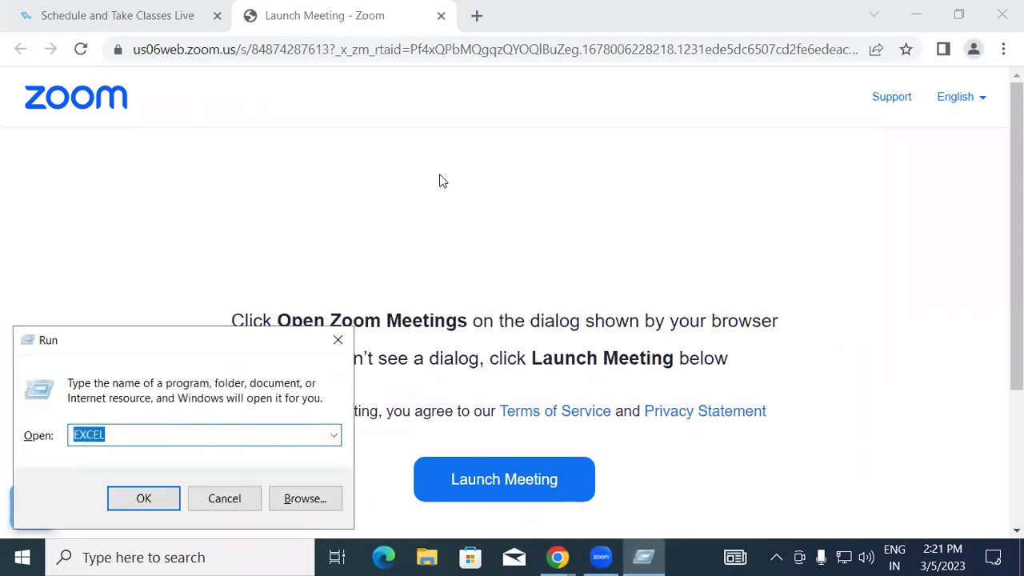
pyautogui.write('W')
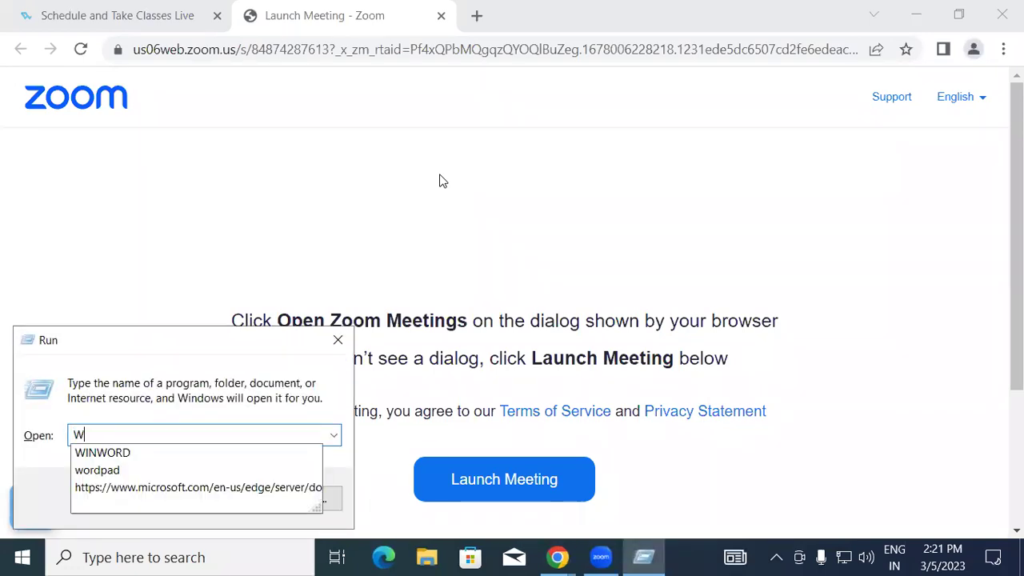
pyautogui.write('IN')
pyautogui.press('Down')
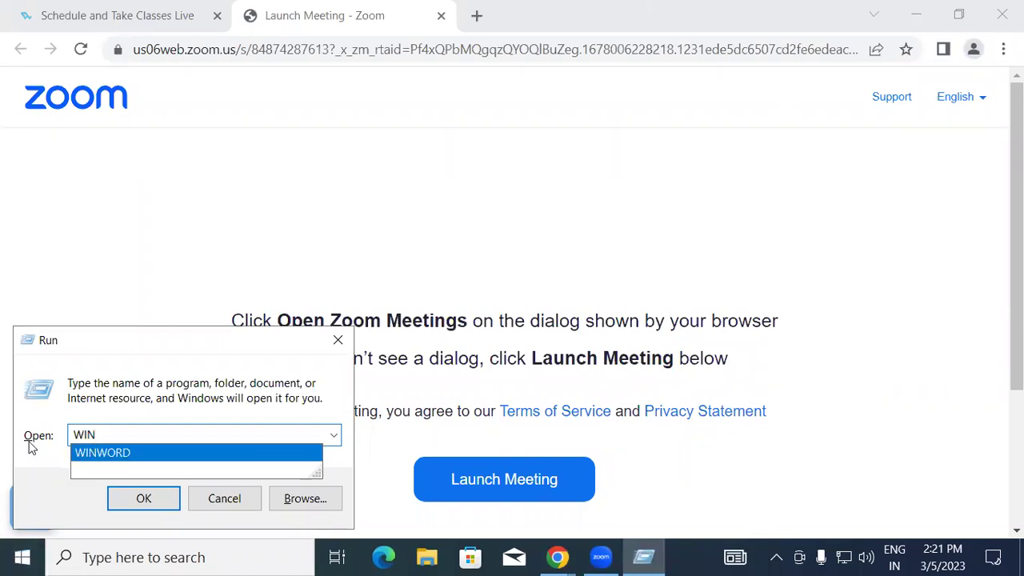
pyautogui.click(126, 454)
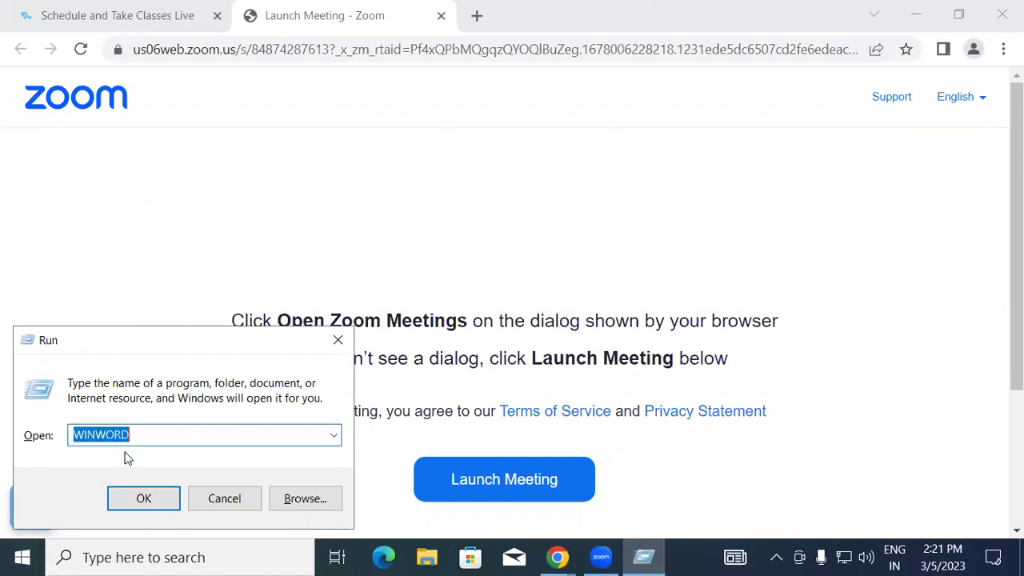
pyautogui.click(144, 499)
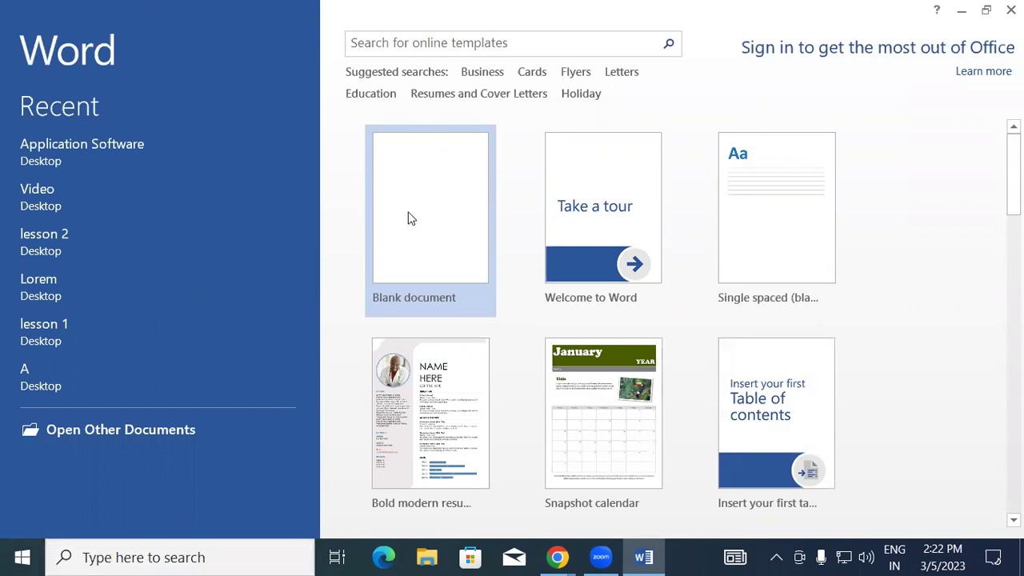
# Step: Create a new Blank document from the Word start screen
pyautogui.click(406, 185)
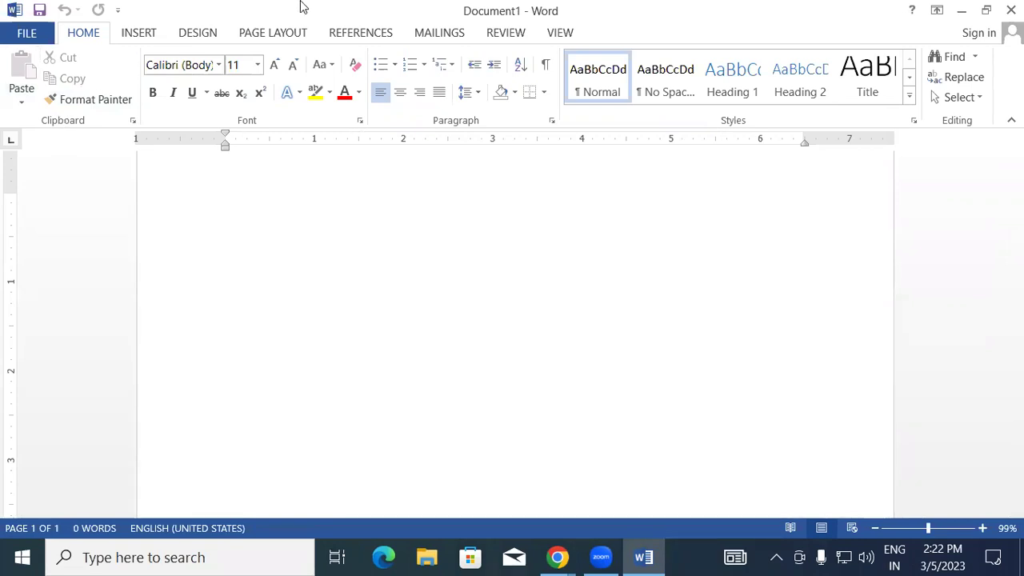
pyautogui.click(562, 33)
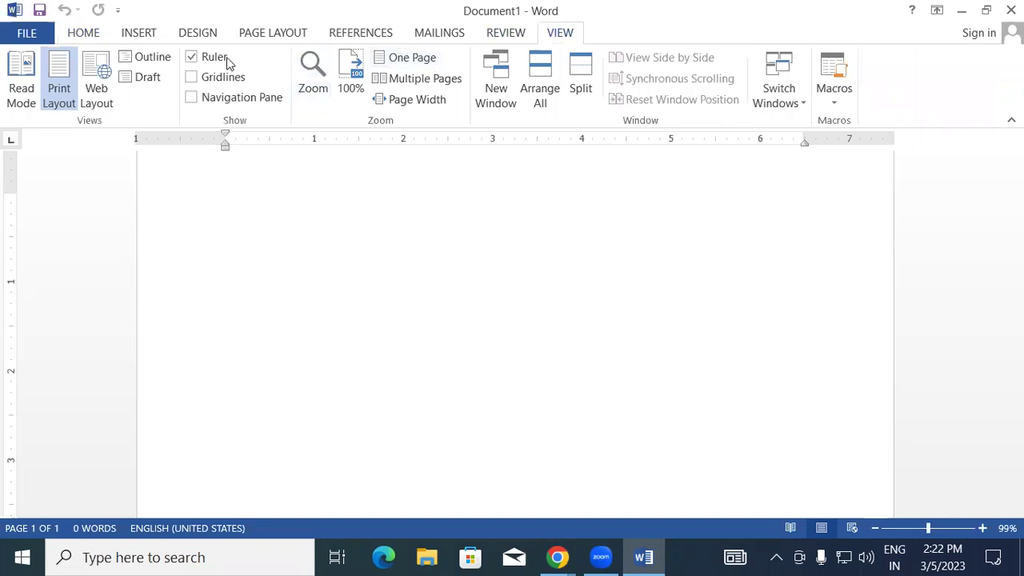
pyautogui.click(192, 56)
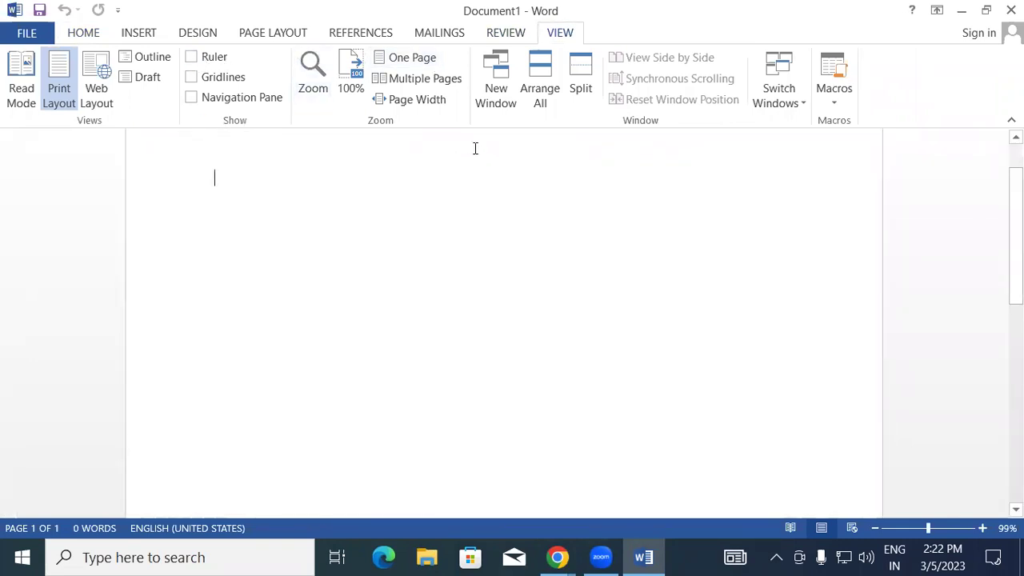
pyautogui.click(191, 57)
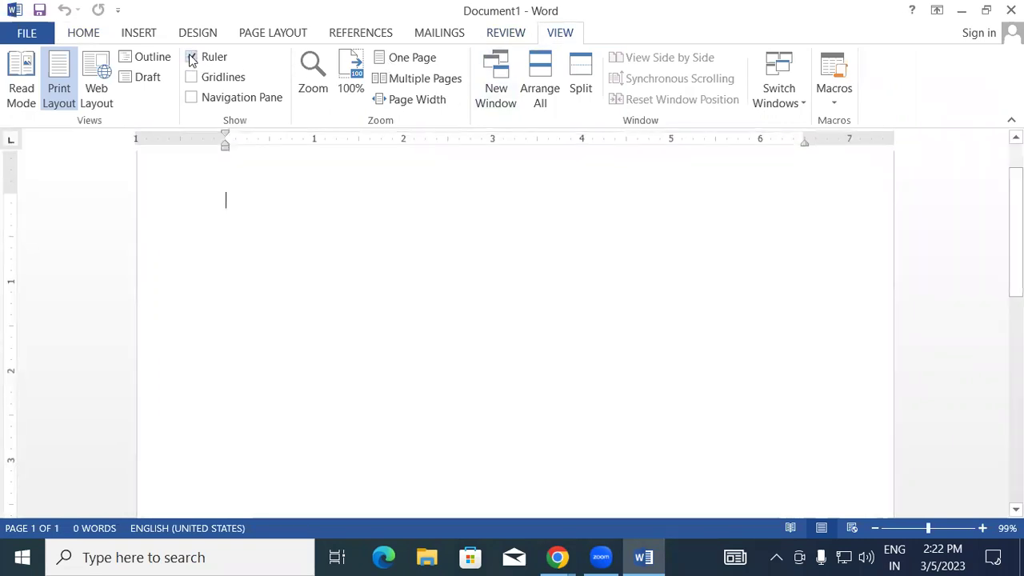
pyautogui.click(191, 57)
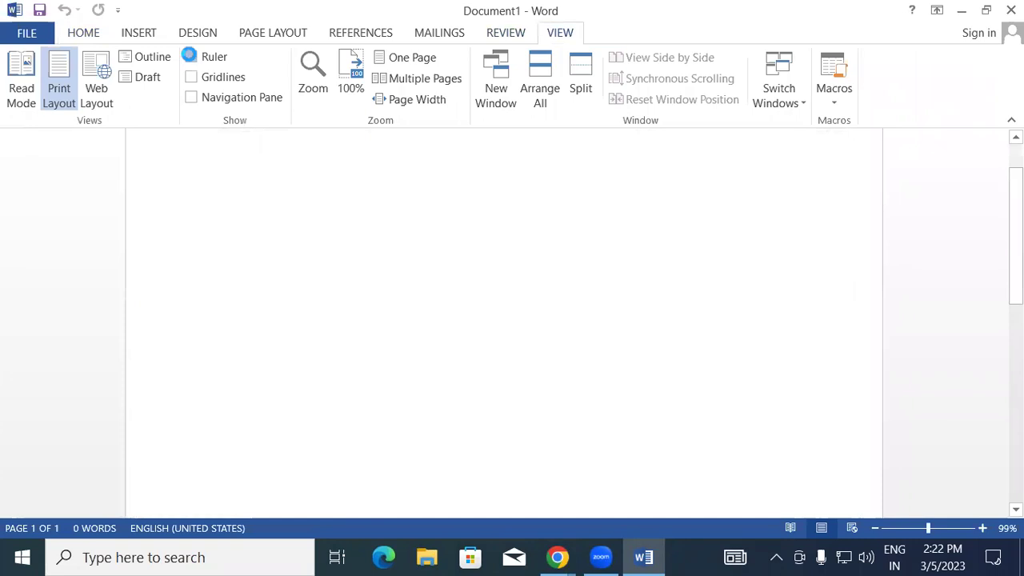
pyautogui.click(191, 57)
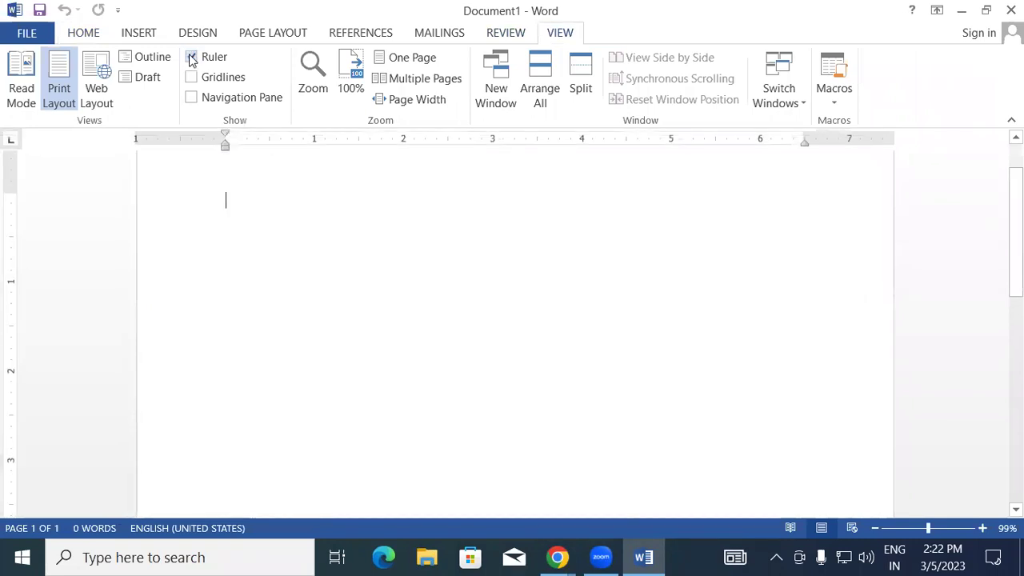
pyautogui.click(90, 34)
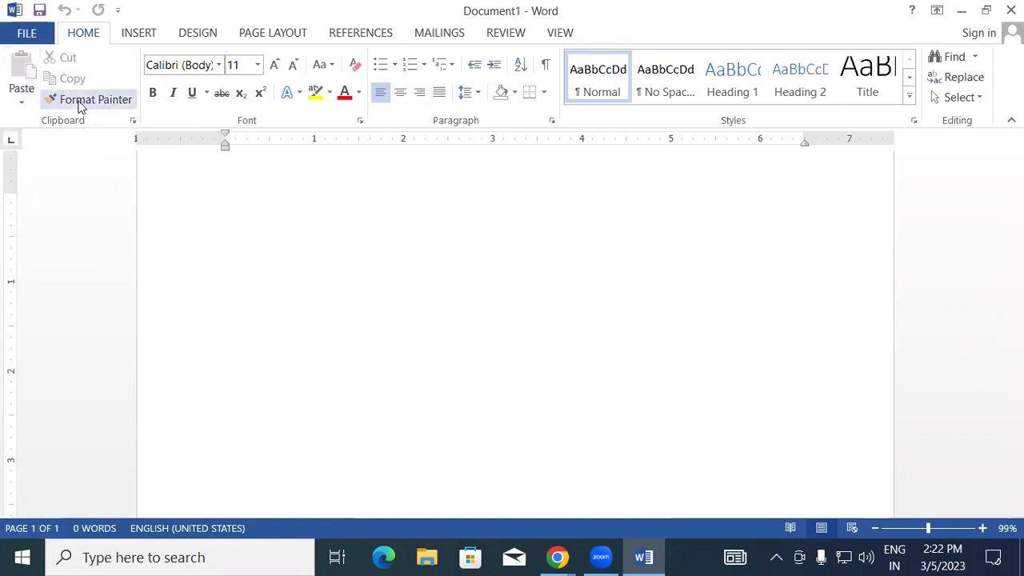
pyautogui.click(22, 102)
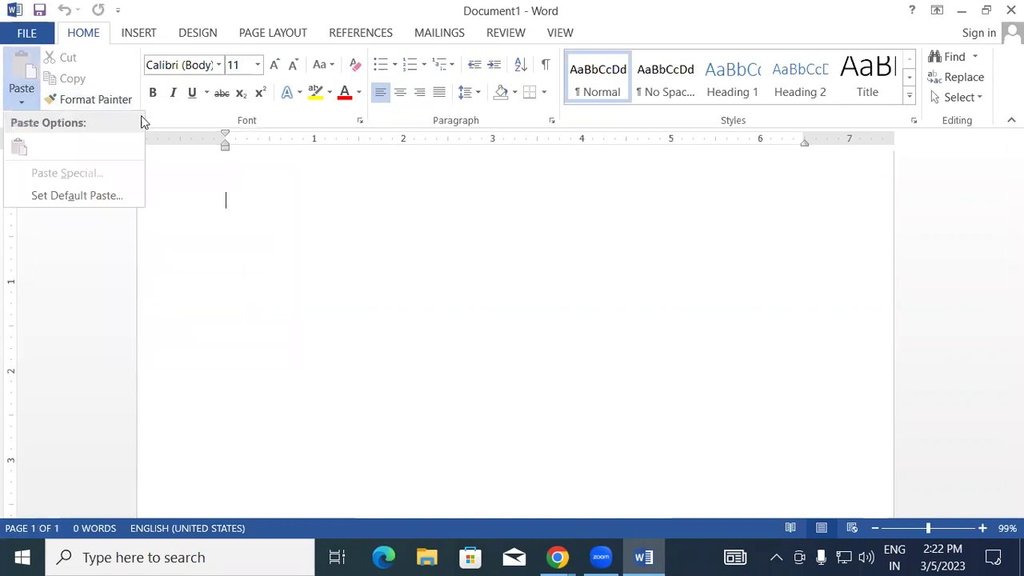
pyautogui.click(256, 184)
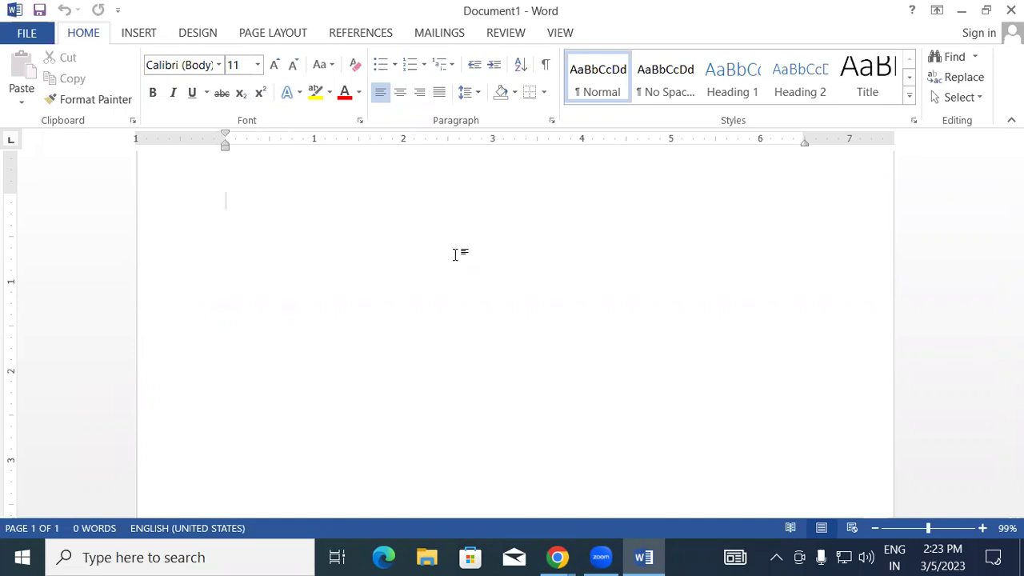
# Step: Type the heading 'Input Devices' at the top of the page
pyautogui.write('N')
pyautogui.press('BackSpace')
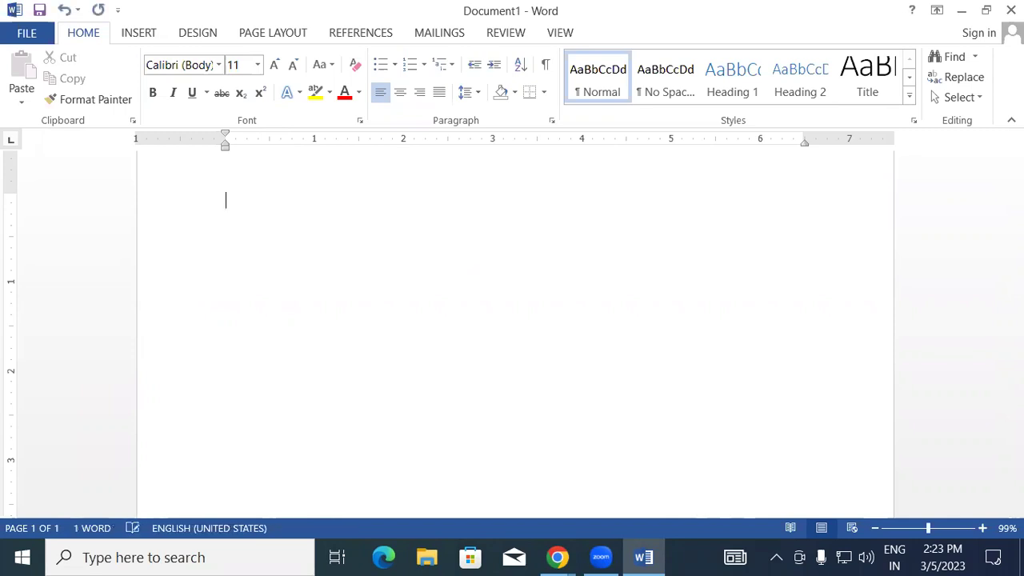
pyautogui.write('Mo')
pyautogui.press('BackSpace')
pyautogui.press('BackSpace')
pyautogui.write('Input Devices')
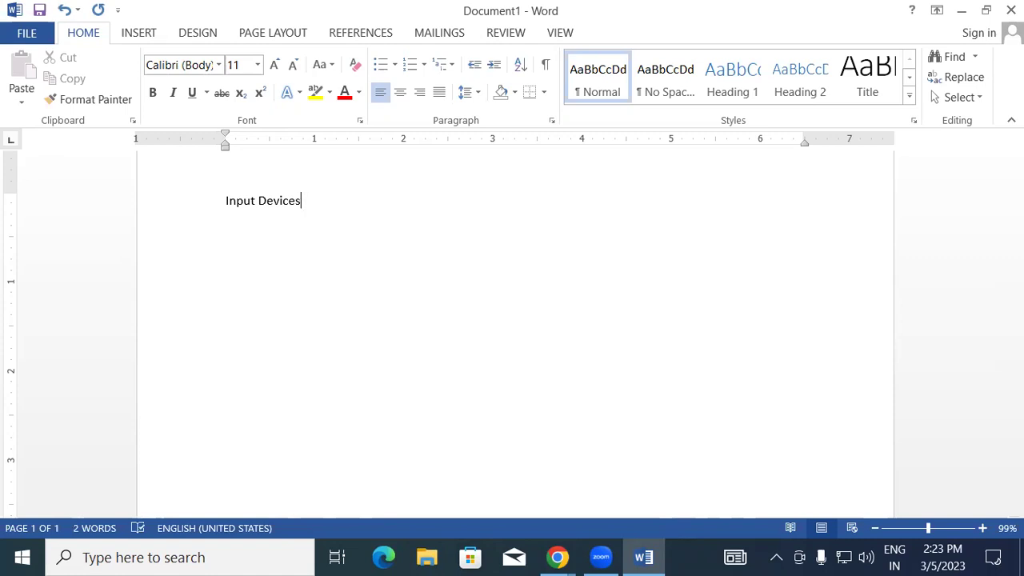
# Step: Enlarge the 'Input Devices' heading to 28 point
pyautogui.click(227, 200)
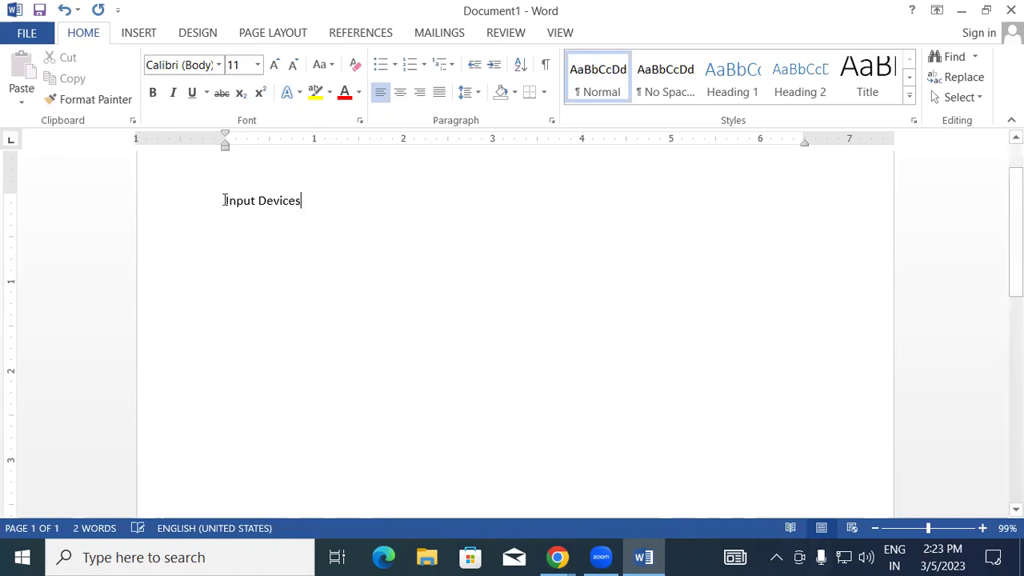
pyautogui.moveTo(226, 201); pyautogui.dragTo(308, 205)
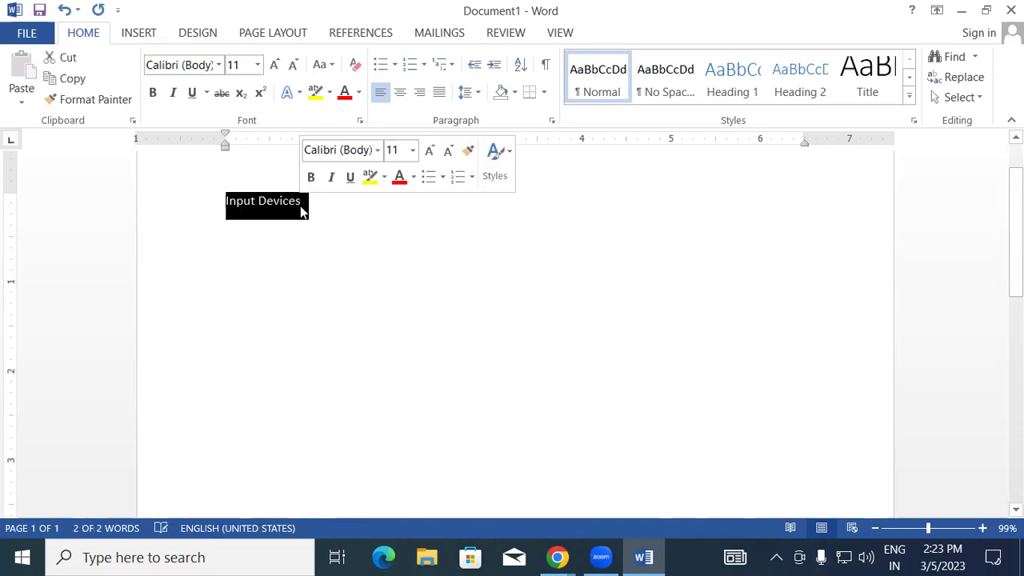
pyautogui.click(275, 65)
pyautogui.click(274, 65)
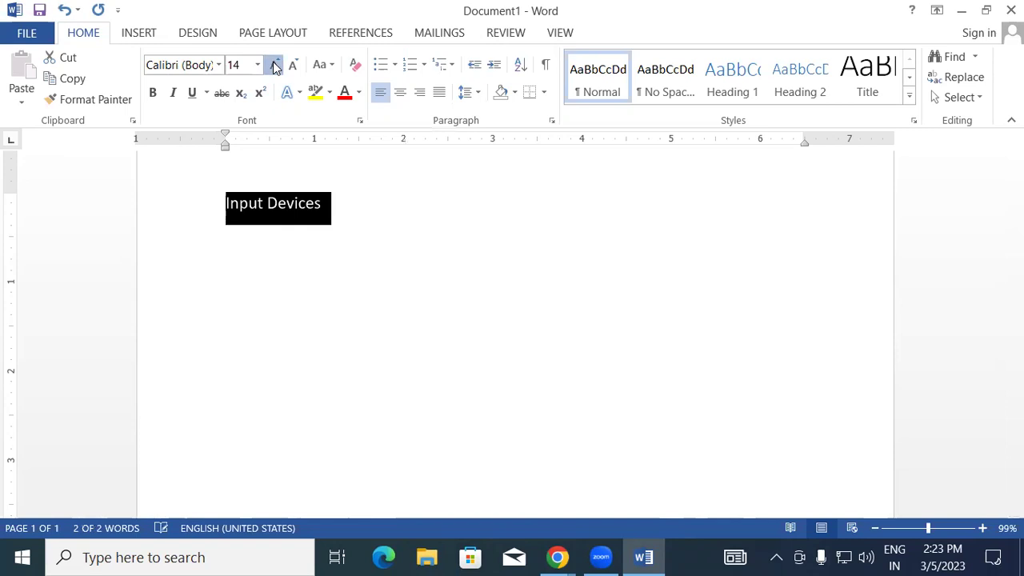
pyautogui.click(274, 65)
pyautogui.click(274, 65)
pyautogui.click(274, 65)
pyautogui.click(274, 65)
pyautogui.click(275, 65)
pyautogui.click(274, 65)
pyautogui.click(274, 65)
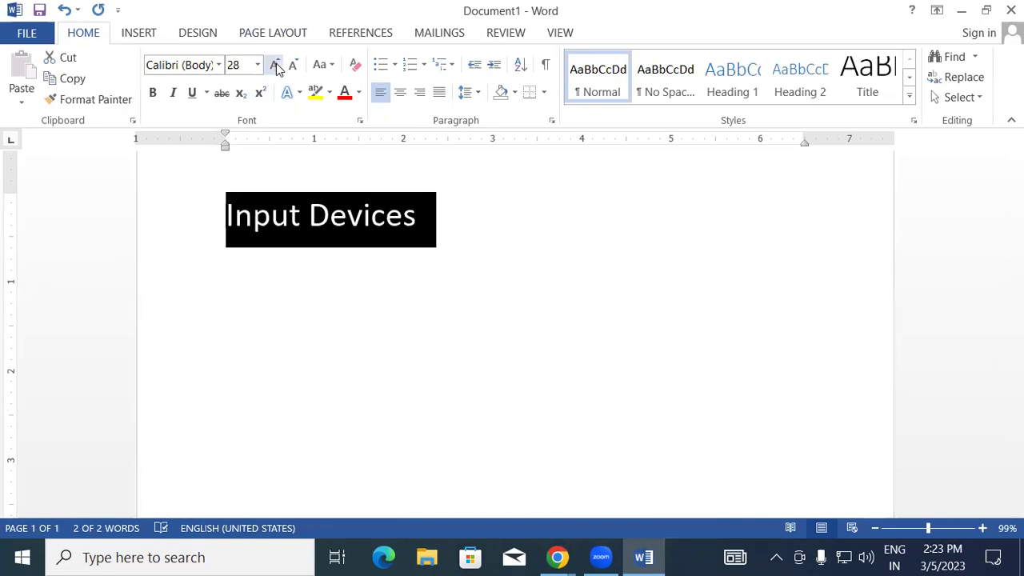
# Step: Make the 'Input Devices' heading bold and start a new line below it
pyautogui.click(487, 256)
pyautogui.moveTo(418, 213); pyautogui.dragTo(227, 199)
pyautogui.click(153, 92)
pyautogui.click(448, 231)
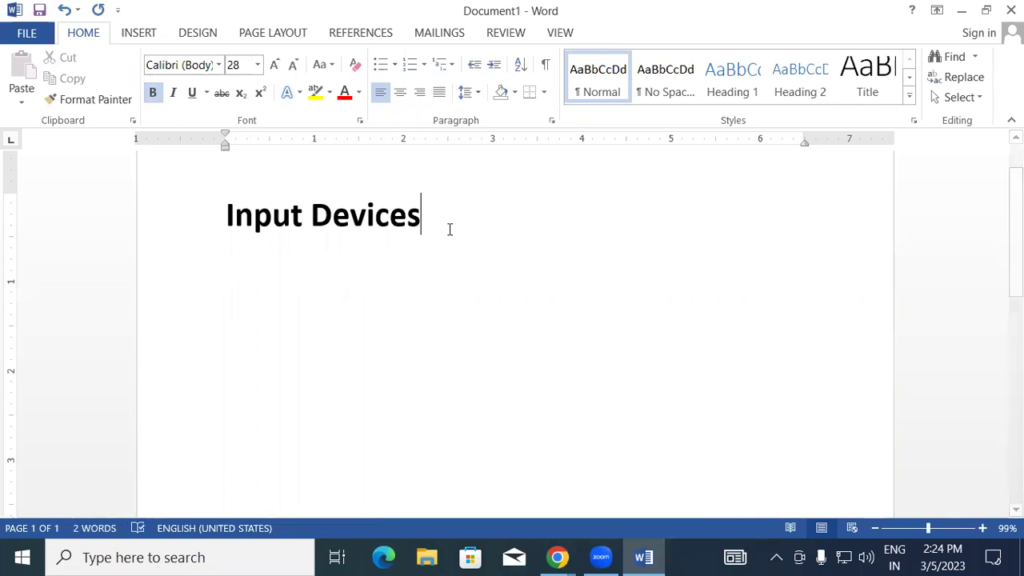
pyautogui.press('Return')
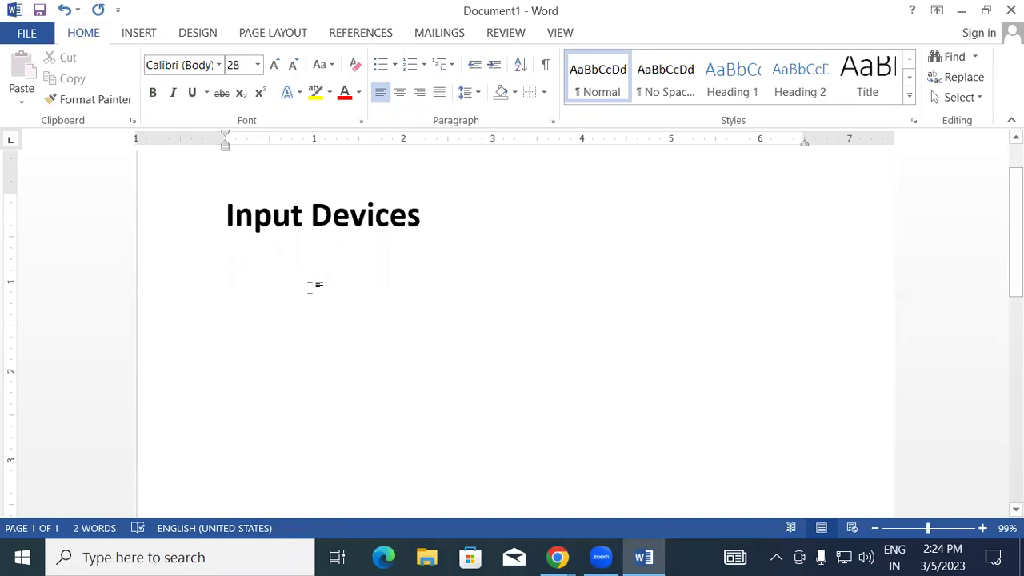
# Step: Type Keyboard and Mouse on separate lines below the heading
pyautogui.write('Keyboard')
pyautogui.press('Return')
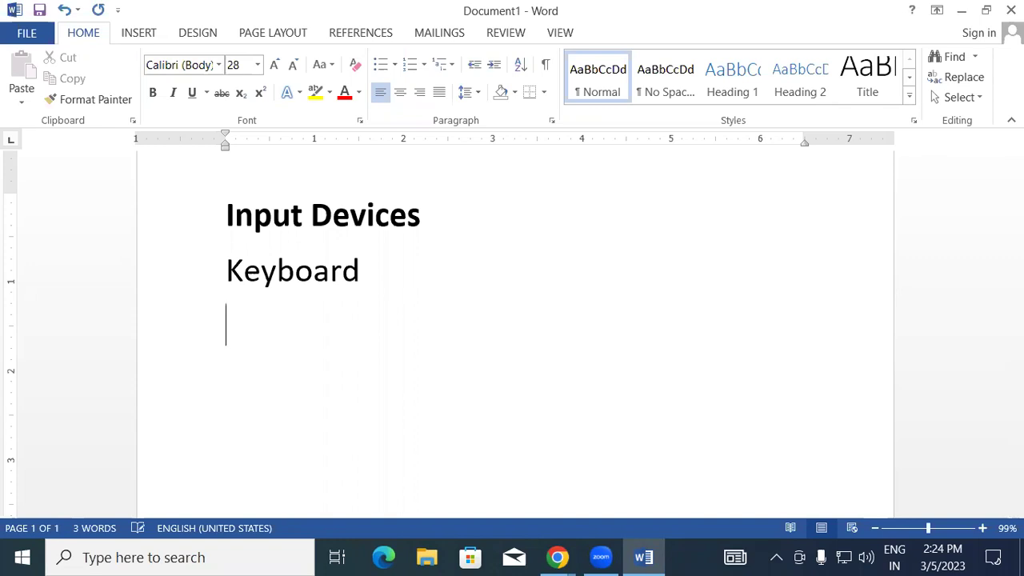
pyautogui.write('Mouse')
pyautogui.press('Return')
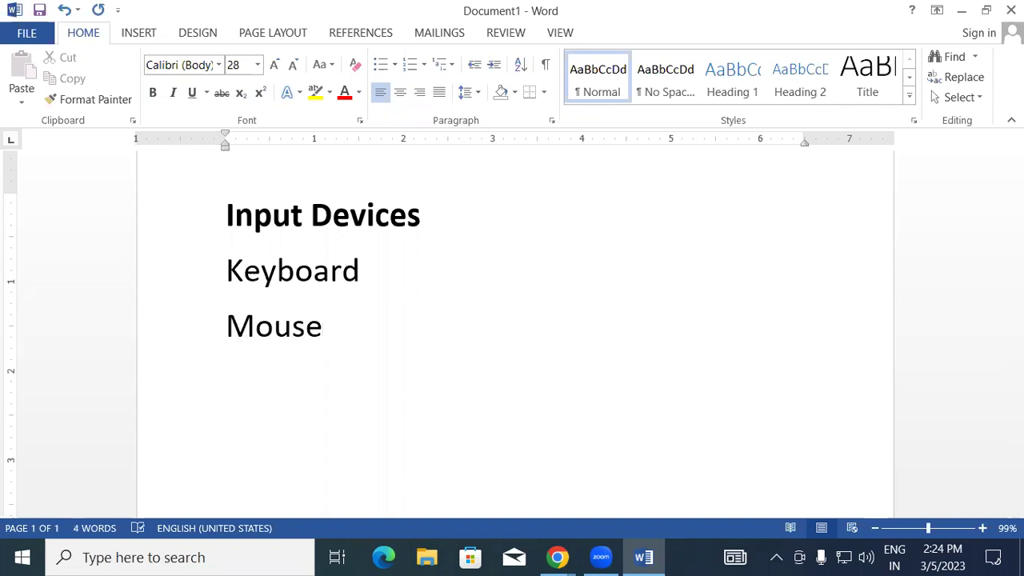
# Step: Add Scanner, correcting 'Scaner' via spelling suggestions, then add BCR on the next line
pyautogui.write('Scanna')
pyautogui.press('BackSpace')
pyautogui.press('BackSpace')
pyautogui.write('er')
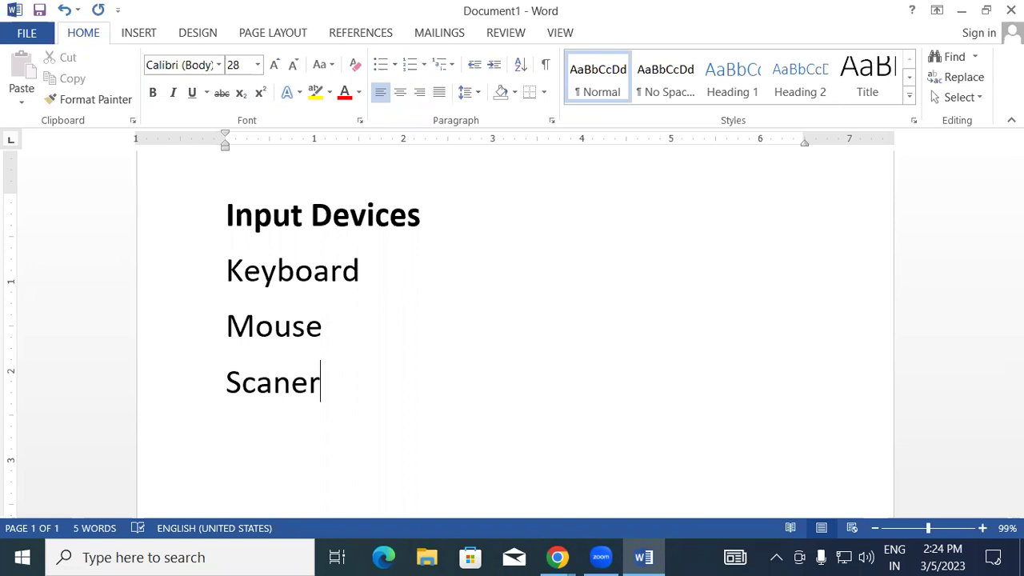
pyautogui.press('Return')
pyautogui.rightClick(292, 390)
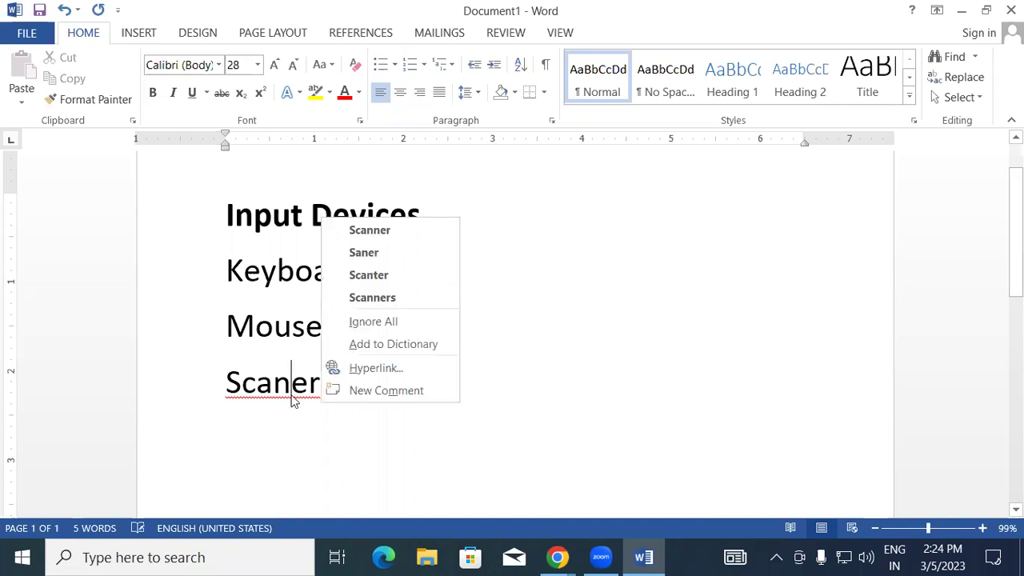
pyautogui.click(391, 235)
pyautogui.press('Return')
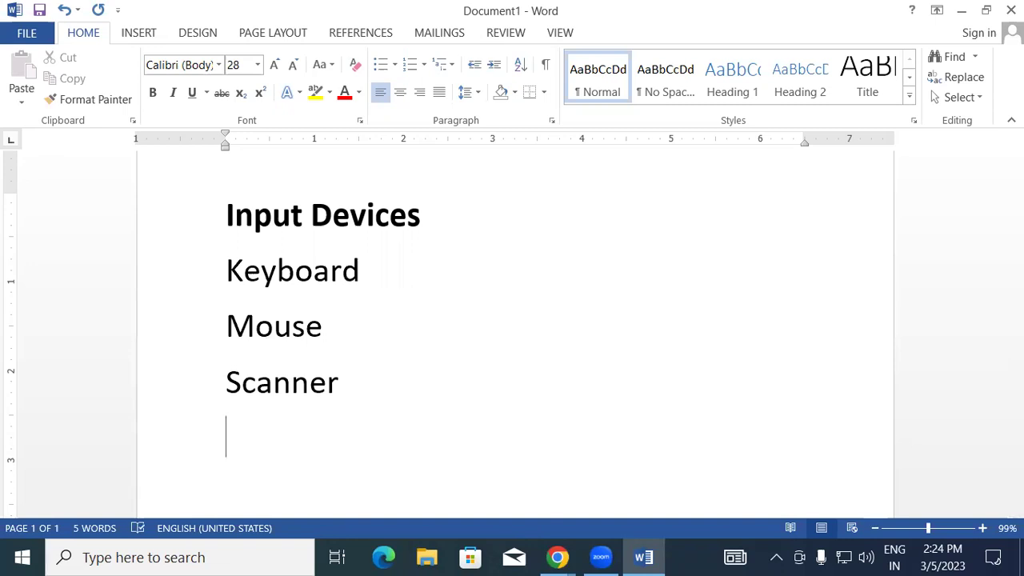
pyautogui.write('BCR')
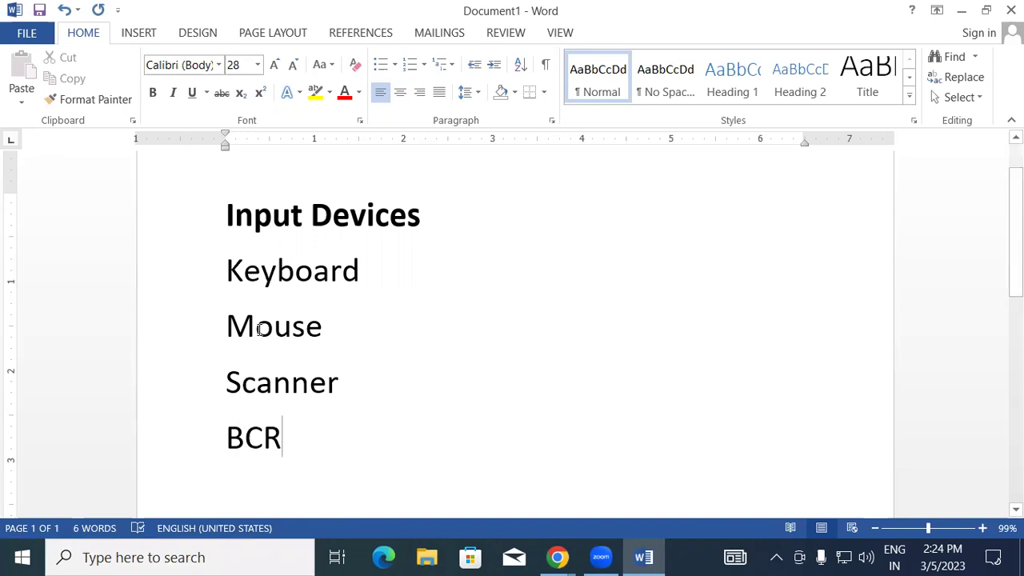
# Step: Shrink the Keyboard, Mouse, Scanner and BCR list text to 16 point
pyautogui.click(227, 269)
pyautogui.moveTo(235, 293); pyautogui.dragTo(302, 444)
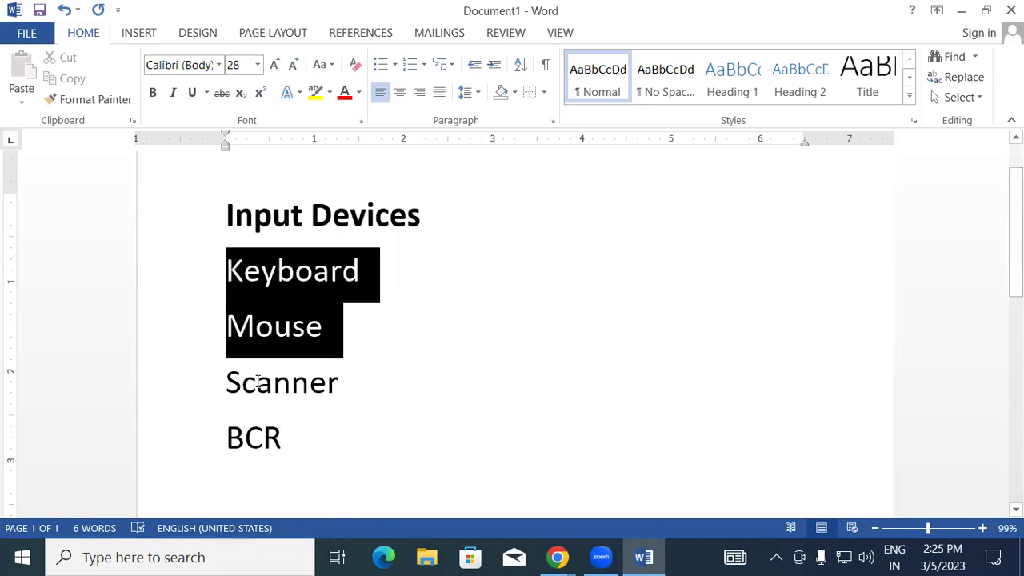
pyautogui.click(295, 71)
pyautogui.click(295, 70)
pyautogui.click(295, 70)
pyautogui.click(295, 70)
pyautogui.click(296, 70)
pyautogui.click(295, 71)
pyautogui.click(309, 338)
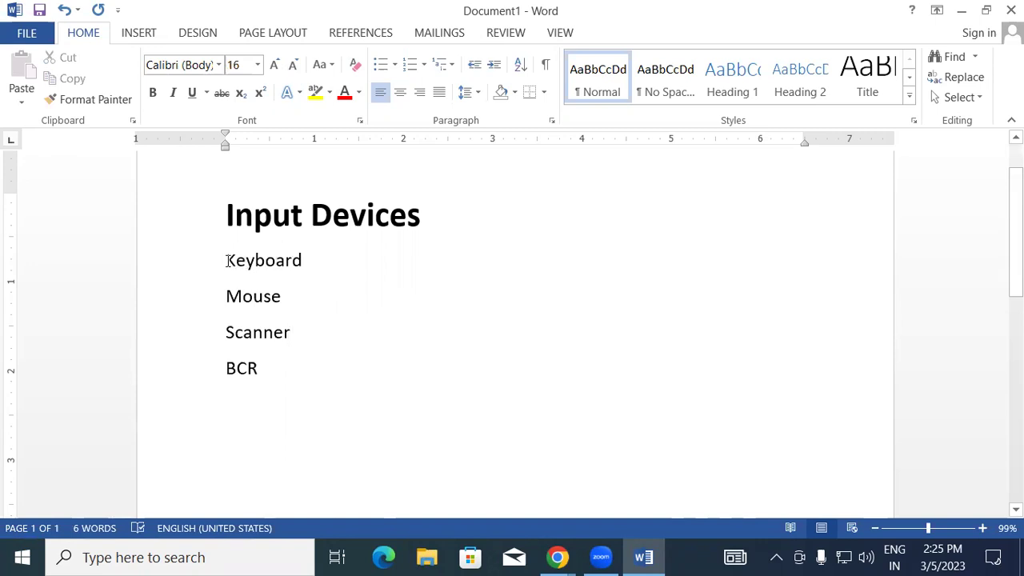
# Step: Make the four list items bold and red
pyautogui.moveTo(228, 260)
pyautogui.mouseDown()
pyautogui.moveTo(284, 310)
pyautogui.moveTo(291, 363)
pyautogui.mouseUp()
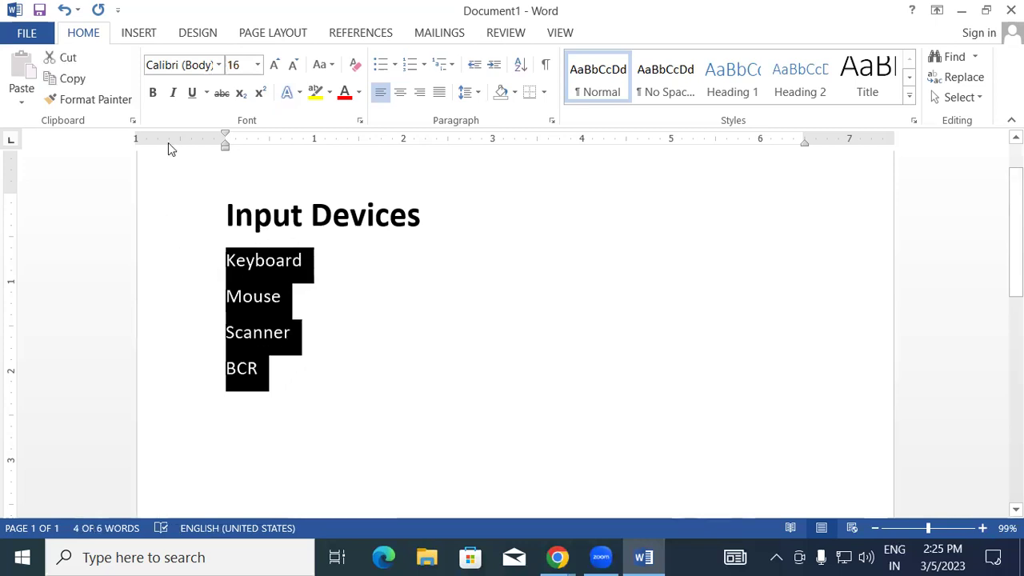
pyautogui.click(154, 93)
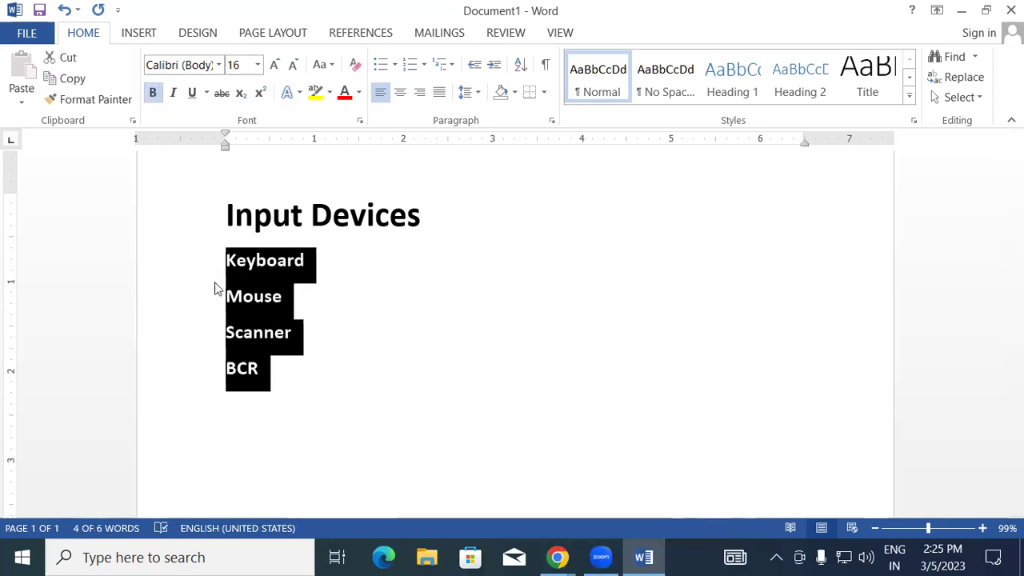
pyautogui.click(277, 363)
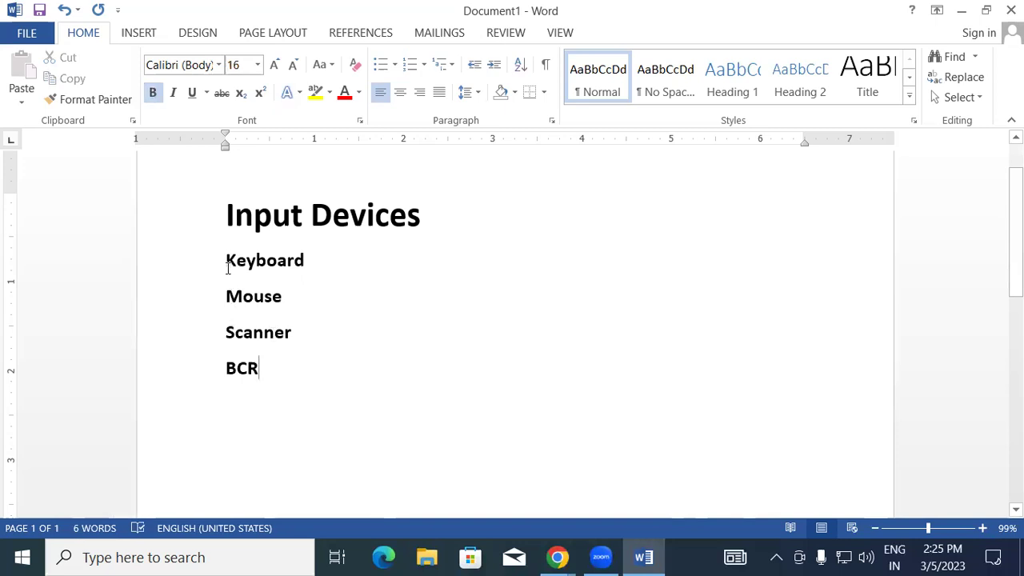
pyautogui.moveTo(227, 257); pyautogui.dragTo(268, 366)
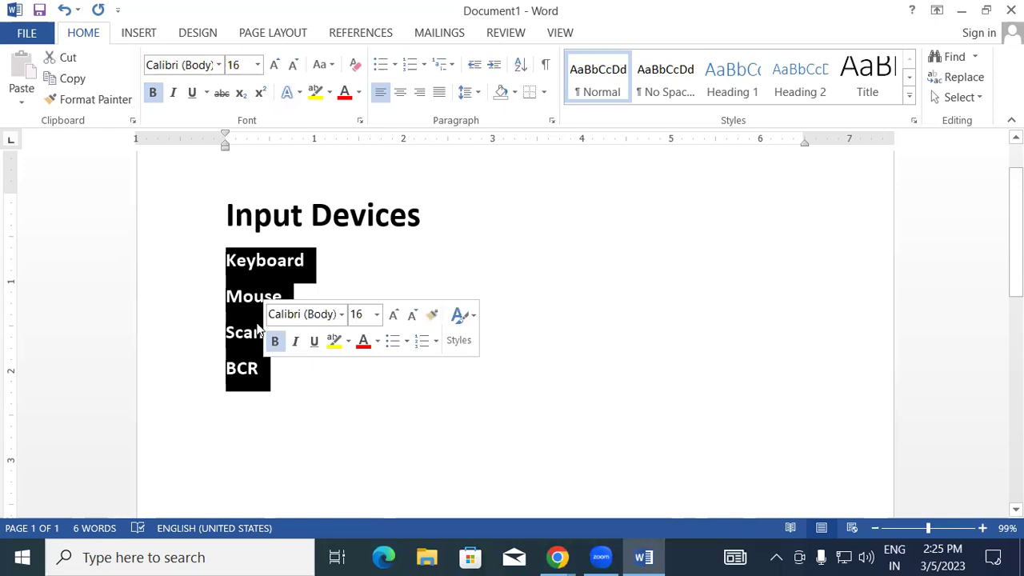
pyautogui.click(344, 94)
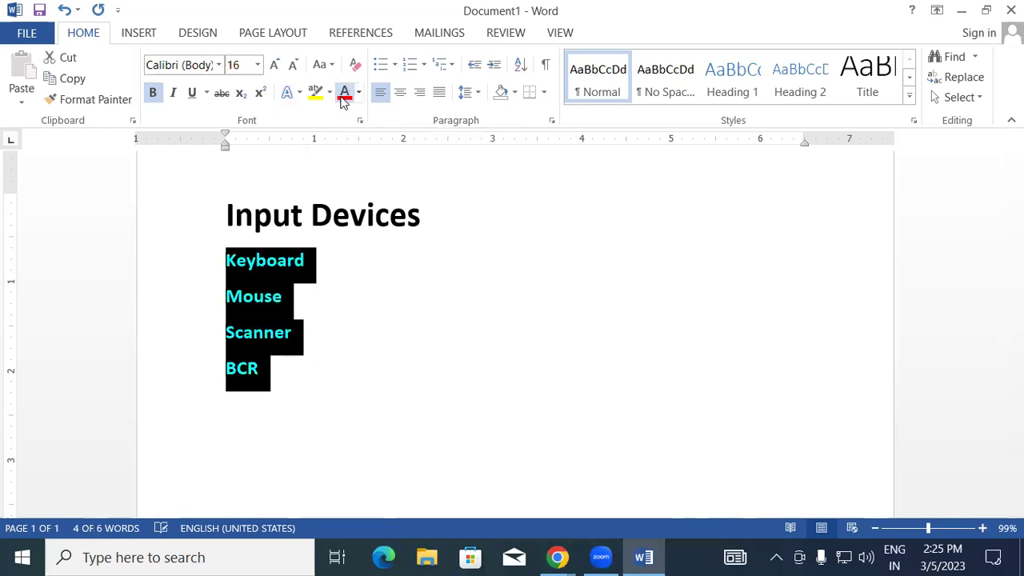
pyautogui.click(280, 395)
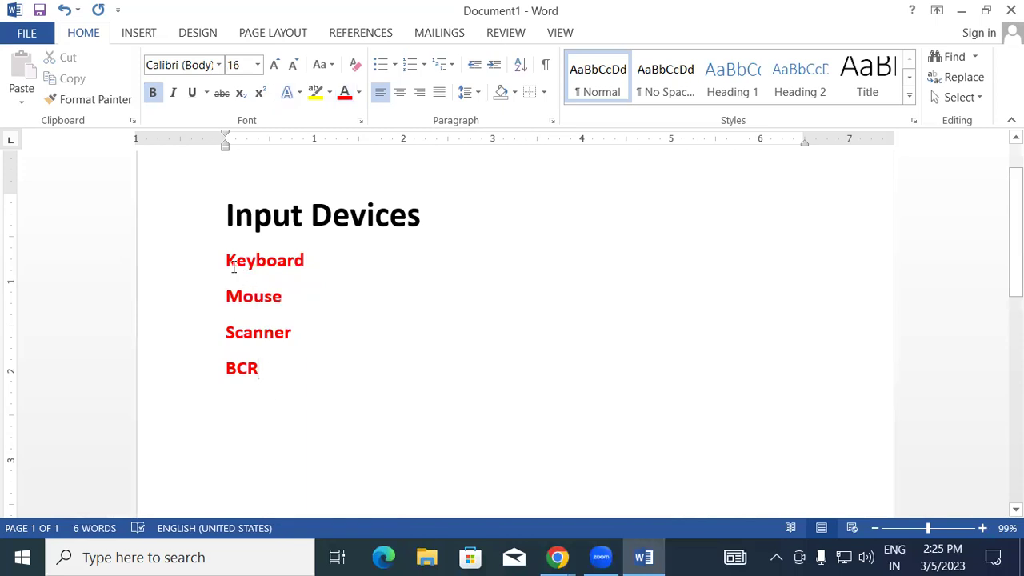
pyautogui.moveTo(232, 260); pyautogui.dragTo(305, 402)
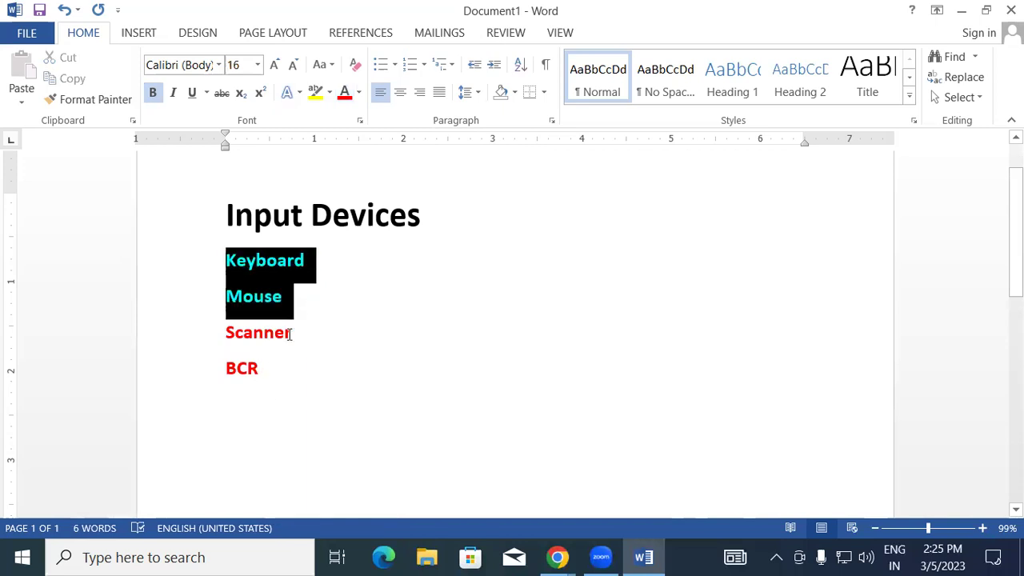
pyautogui.click(305, 402)
pyautogui.moveTo(226, 260)
pyautogui.mouseDown()
pyautogui.moveTo(284, 328)
pyautogui.moveTo(276, 396)
pyautogui.mouseUp()
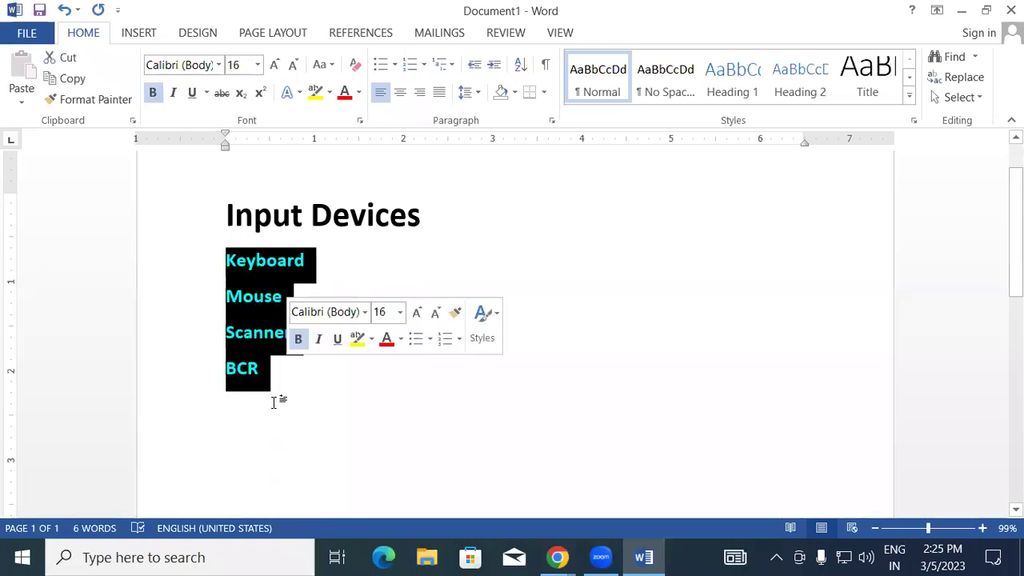
# Step: Start typing the OCR entry on the empty line below BCR
pyautogui.click(274, 391)
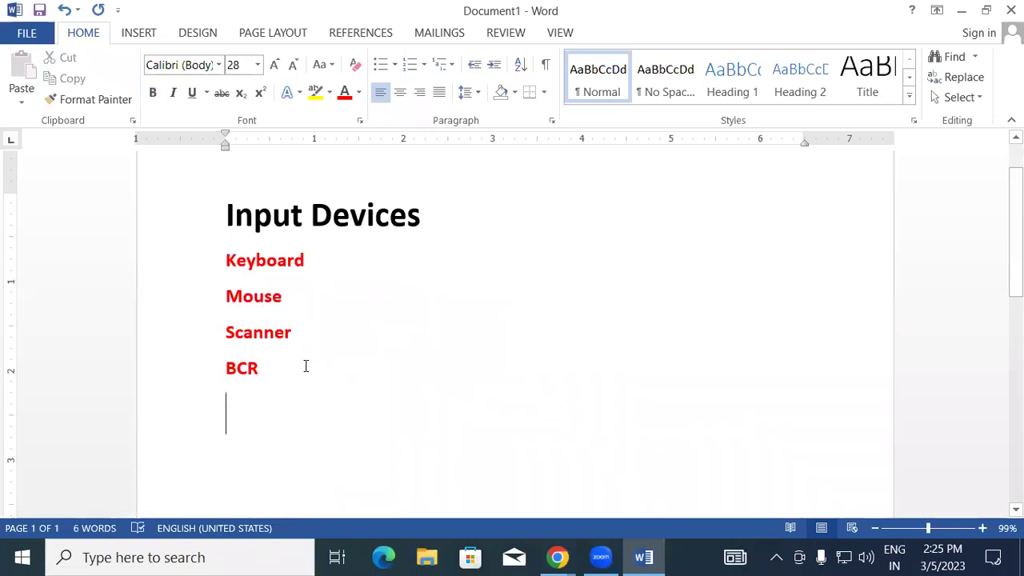
pyautogui.write('rt')
pyautogui.press('BackSpace')
pyautogui.press('BackSpace')
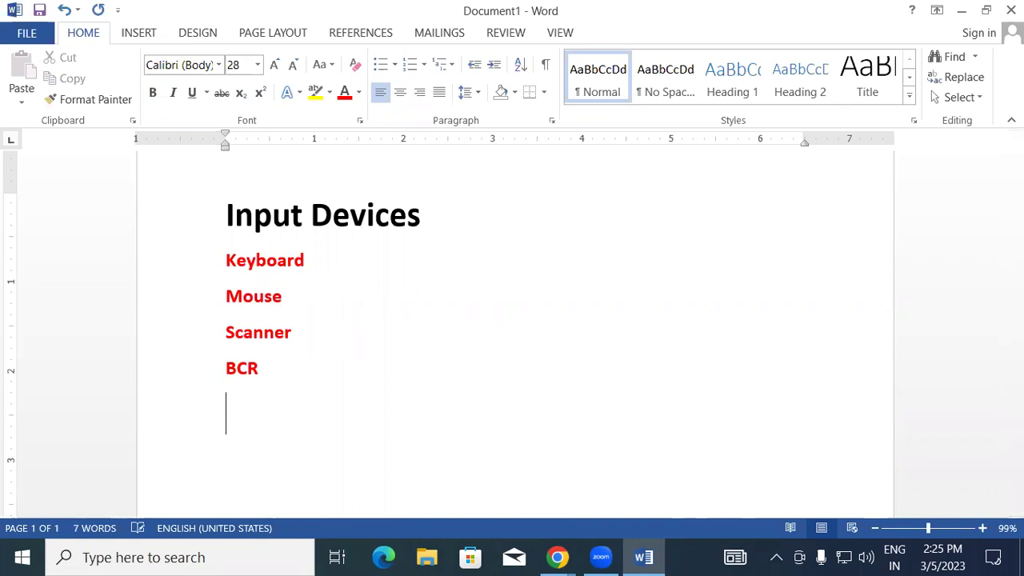
pyautogui.write('OC')
pyautogui.press('BackSpace')
pyautogui.press('BackSpace')
pyautogui.write('oCR')
pyautogui.press('BackSpace')
pyautogui.press('BackSpace')
# Step: Finish OCR below BCR and type OMR on the following line
pyautogui.write('cr')
pyautogui.press('BackSpace')
pyautogui.write('r')
pyautogui.press('BackSpace')
pyautogui.press('BackSpace')
pyautogui.press('BackSpace')
pyautogui.write('OCR')
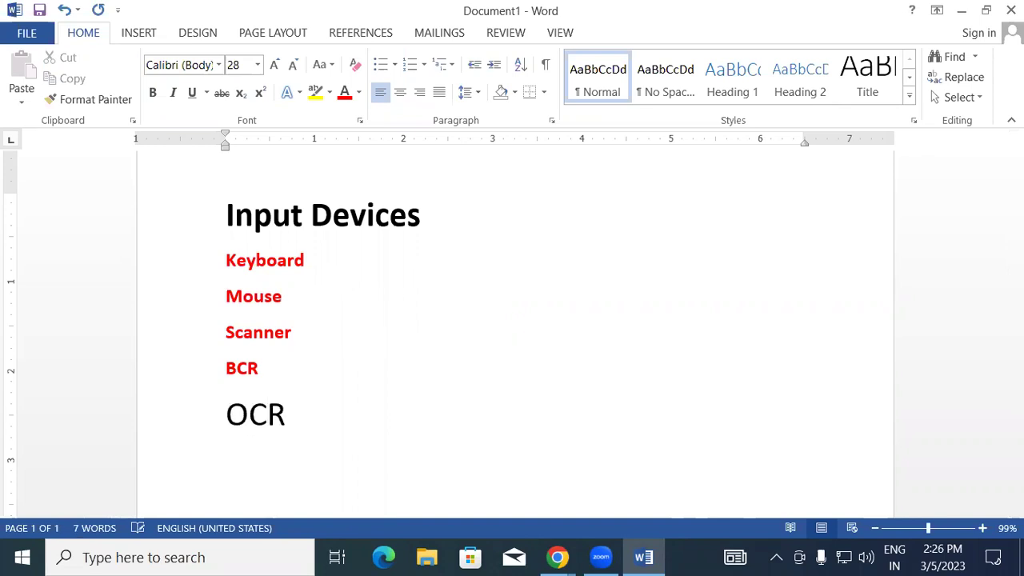
pyautogui.press('Return')
pyautogui.write('OM')
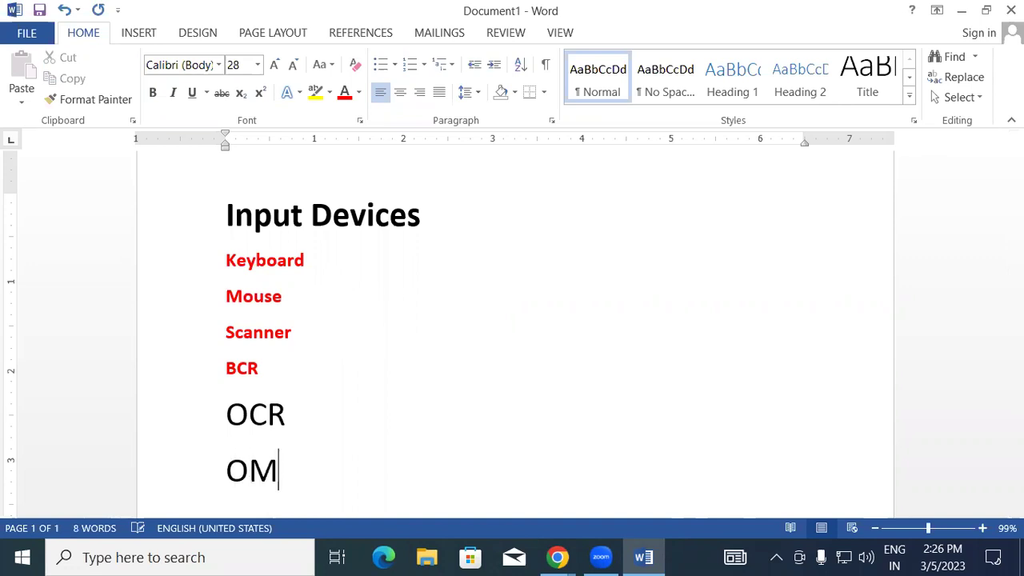
pyautogui.write('R')
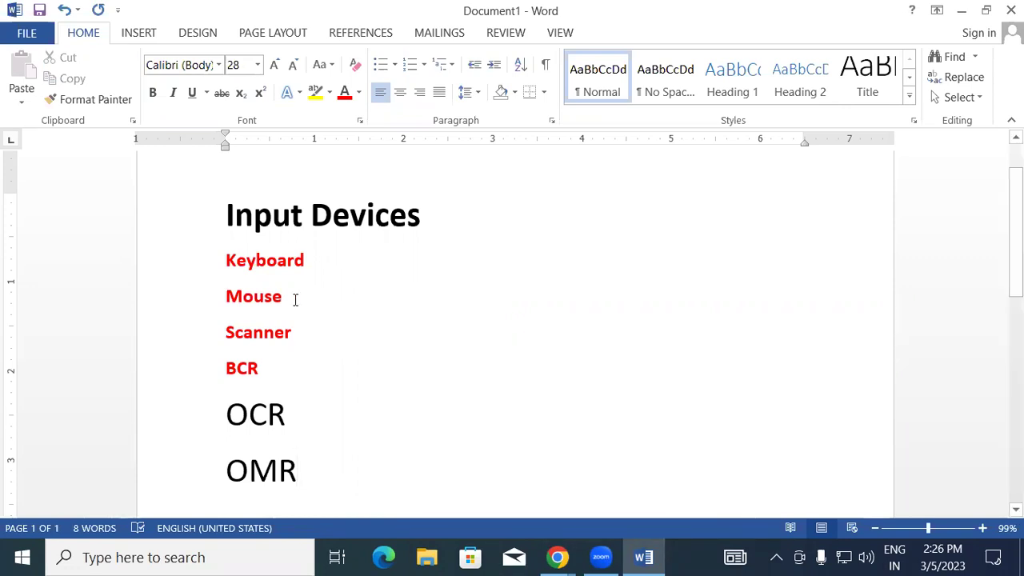
# Step: Compare Keyboard's formatting with OCR and set OCR to font size 16
pyautogui.moveTo(222, 260); pyautogui.dragTo(304, 267)
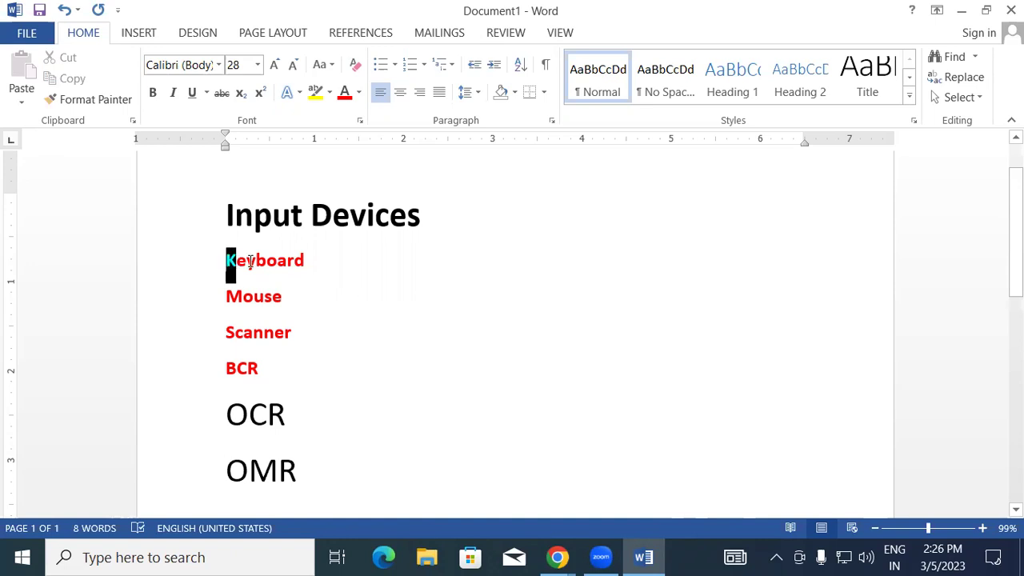
pyautogui.click(304, 266)
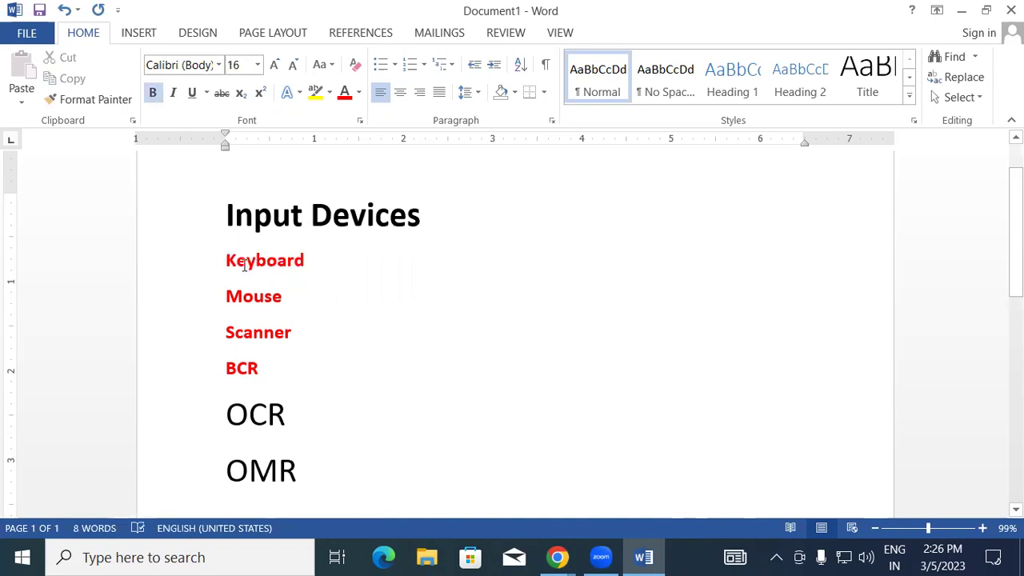
pyautogui.moveTo(233, 260); pyautogui.dragTo(309, 265)
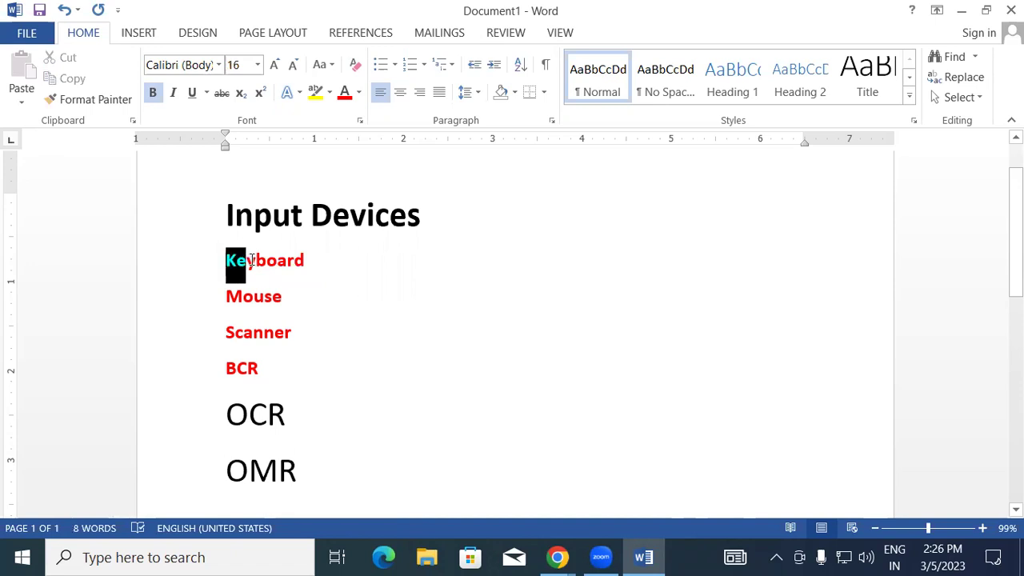
pyautogui.click(307, 264)
pyautogui.moveTo(228, 414); pyautogui.dragTo(296, 413)
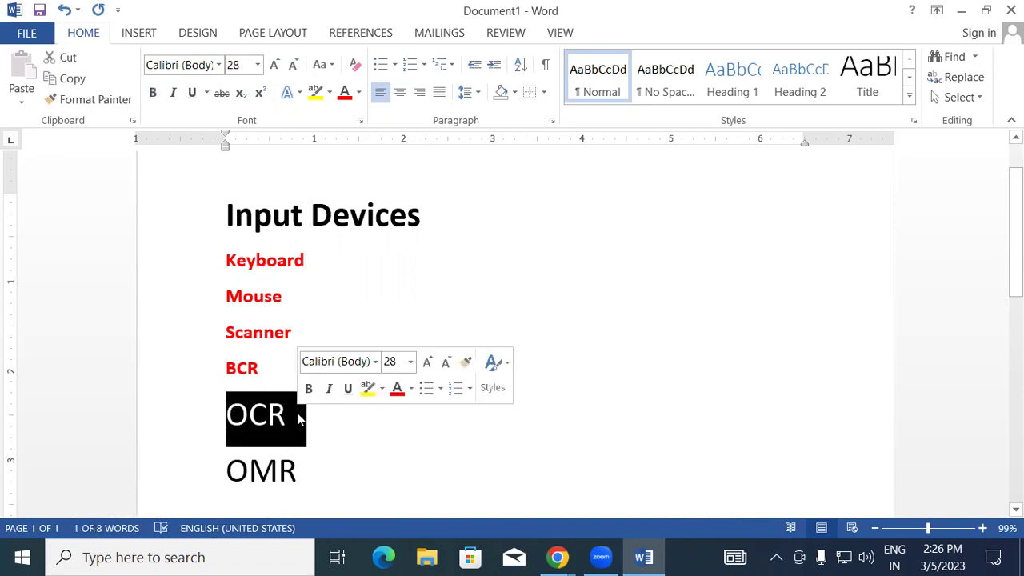
pyautogui.click(297, 413)
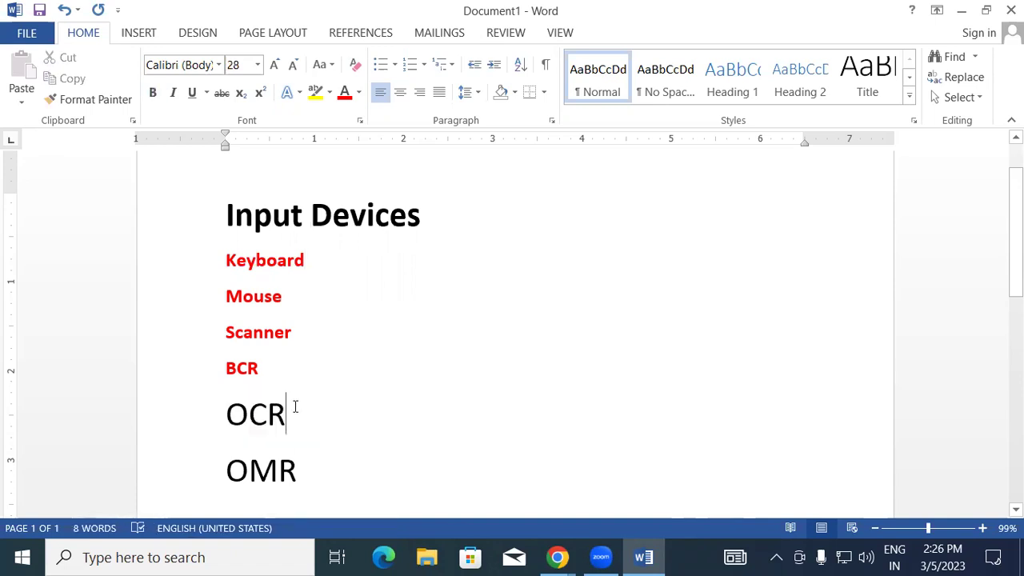
pyautogui.click(227, 260)
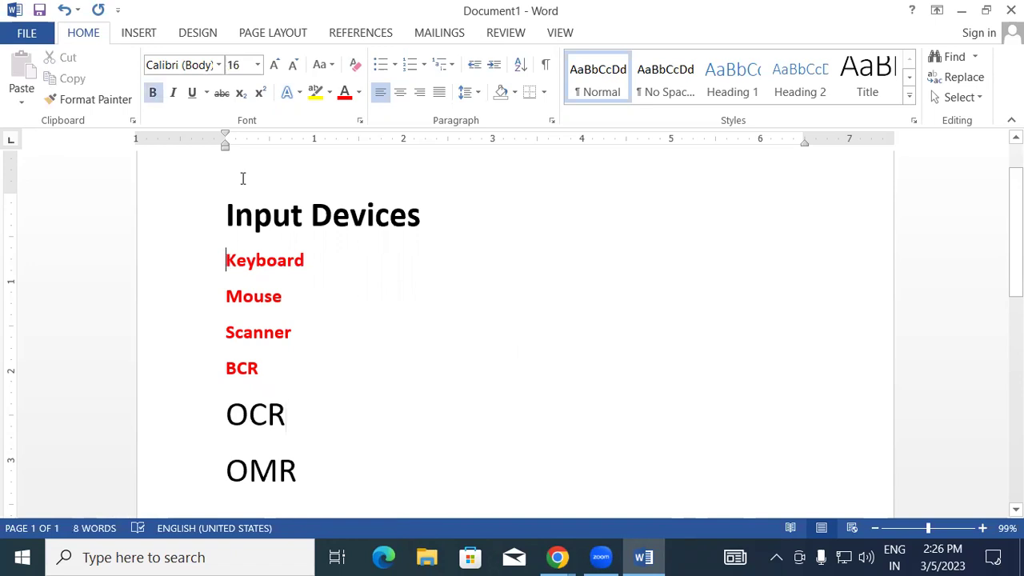
pyautogui.moveTo(228, 414); pyautogui.dragTo(285, 416)
pyautogui.click(256, 64)
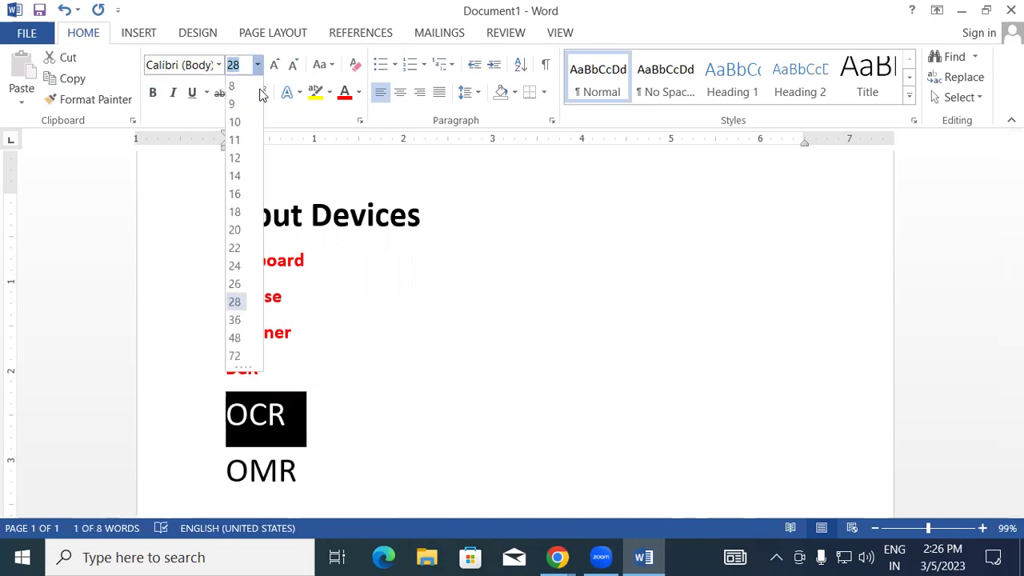
pyautogui.click(234, 193)
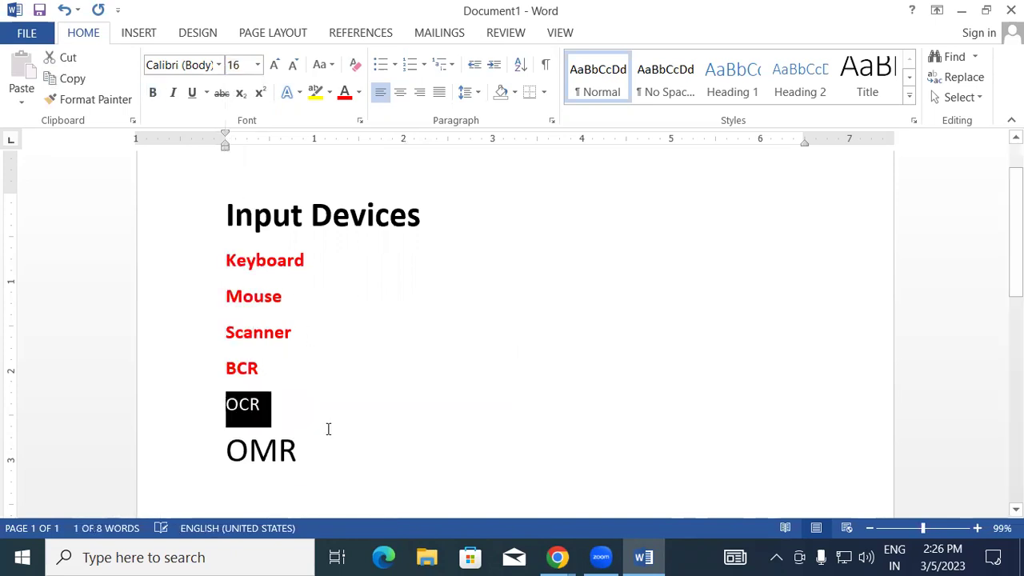
# Step: Make OCR bold and red to match the other list items
pyautogui.click(328, 428)
pyautogui.moveTo(228, 404); pyautogui.dragTo(265, 404)
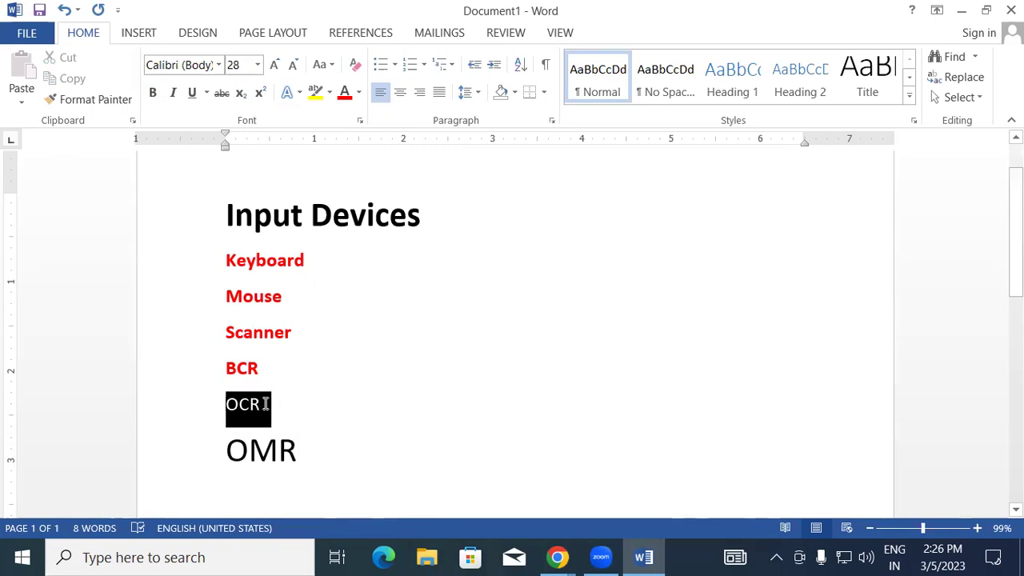
pyautogui.click(153, 93)
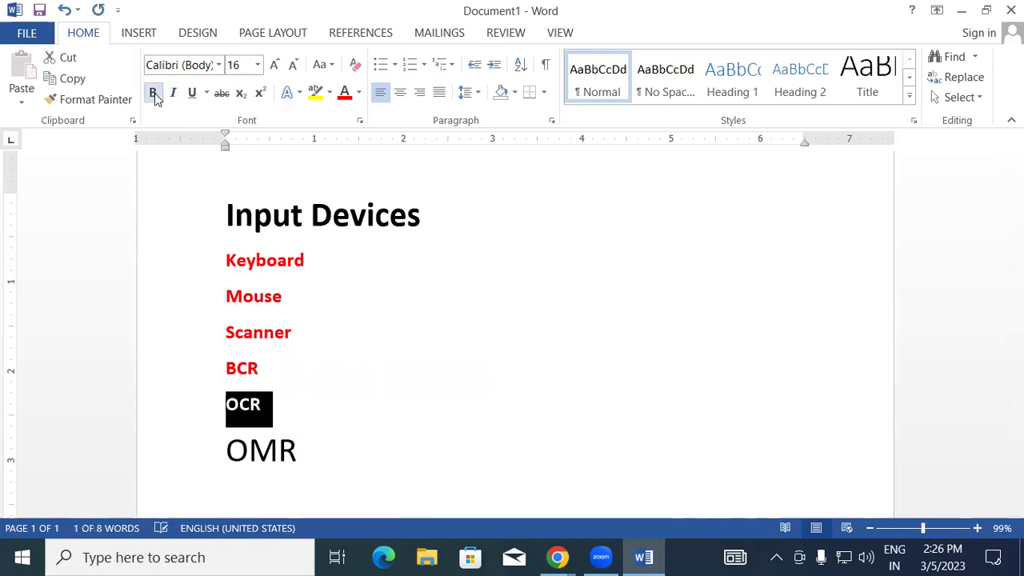
pyautogui.click(261, 410)
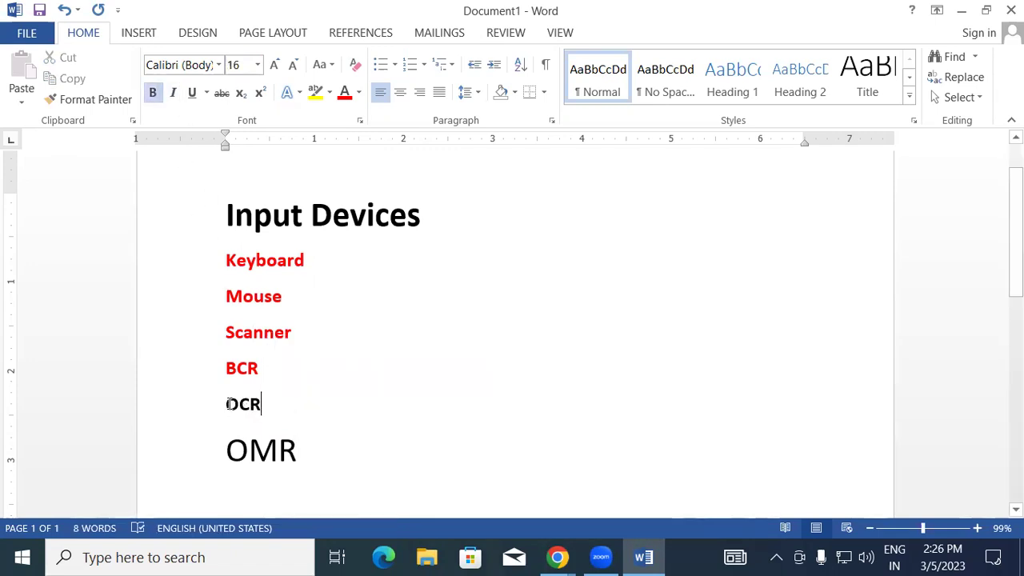
pyautogui.moveTo(227, 406); pyautogui.dragTo(264, 408)
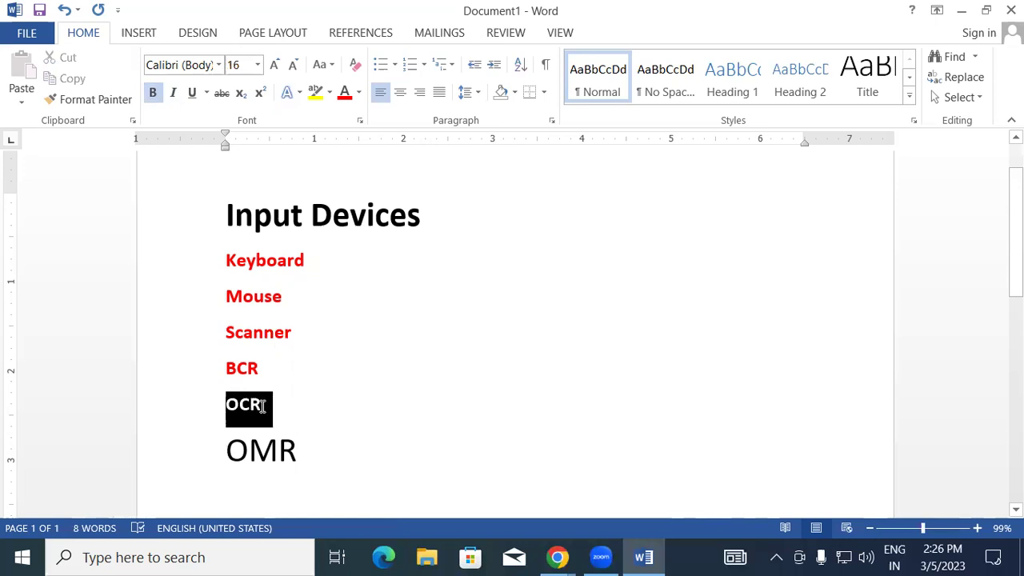
pyautogui.click(358, 92)
pyautogui.click(357, 256)
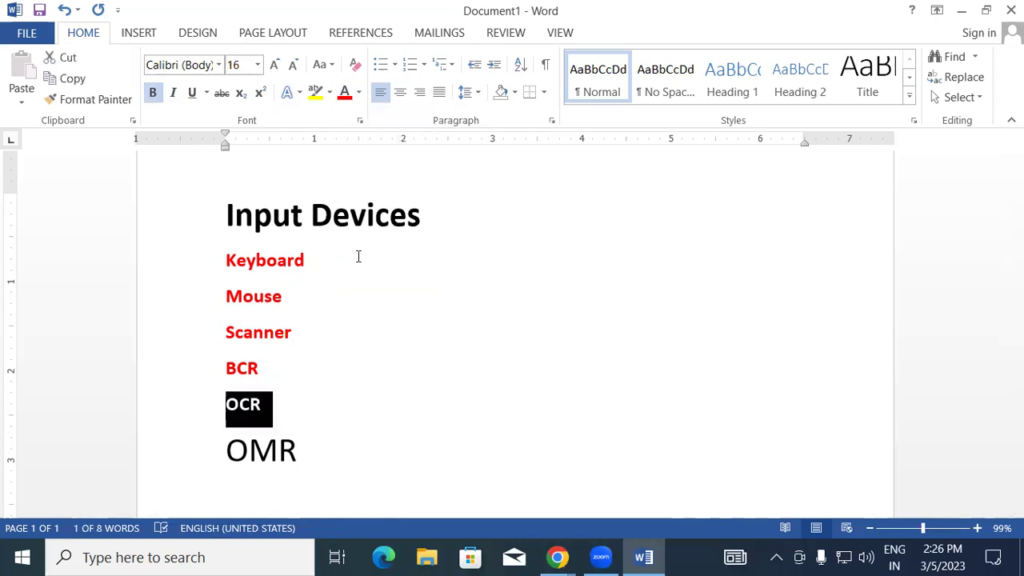
pyautogui.click(299, 397)
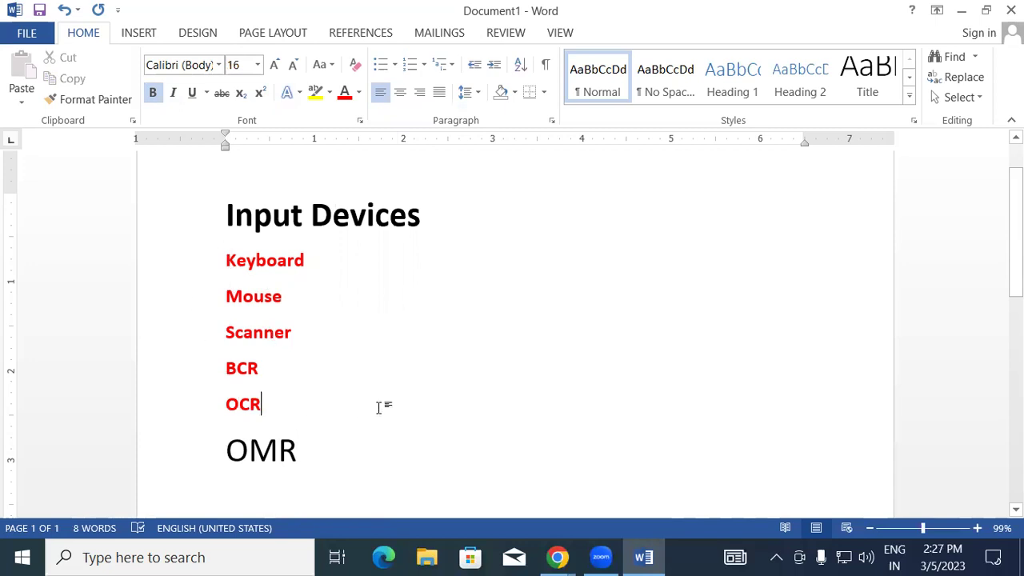
# Step: Copy Keyboard's formatting onto OMR with Format Painter, making it bold red 16 pt
pyautogui.moveTo(309, 262); pyautogui.dragTo(221, 253)
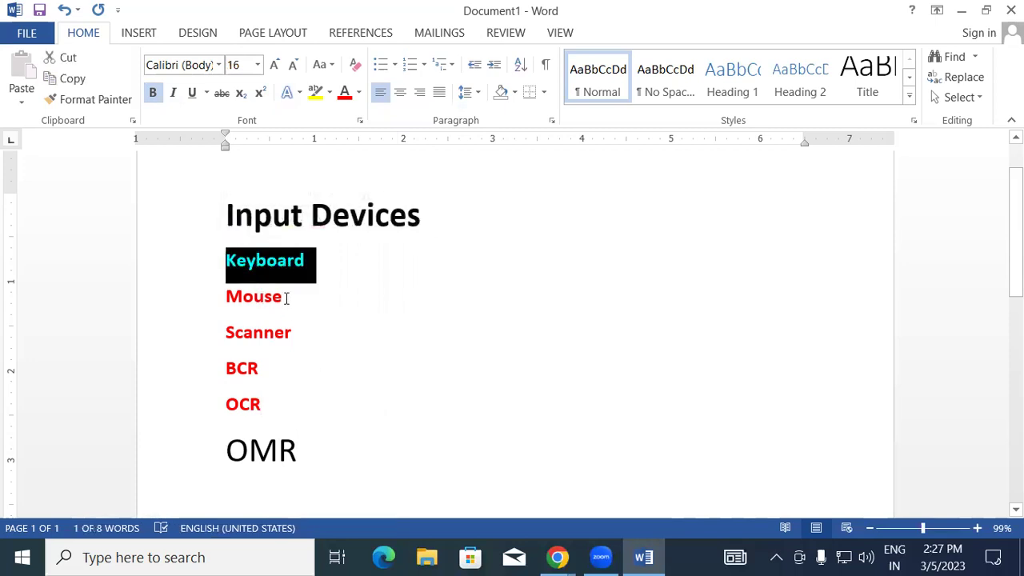
pyautogui.moveTo(286, 298); pyautogui.dragTo(220, 293)
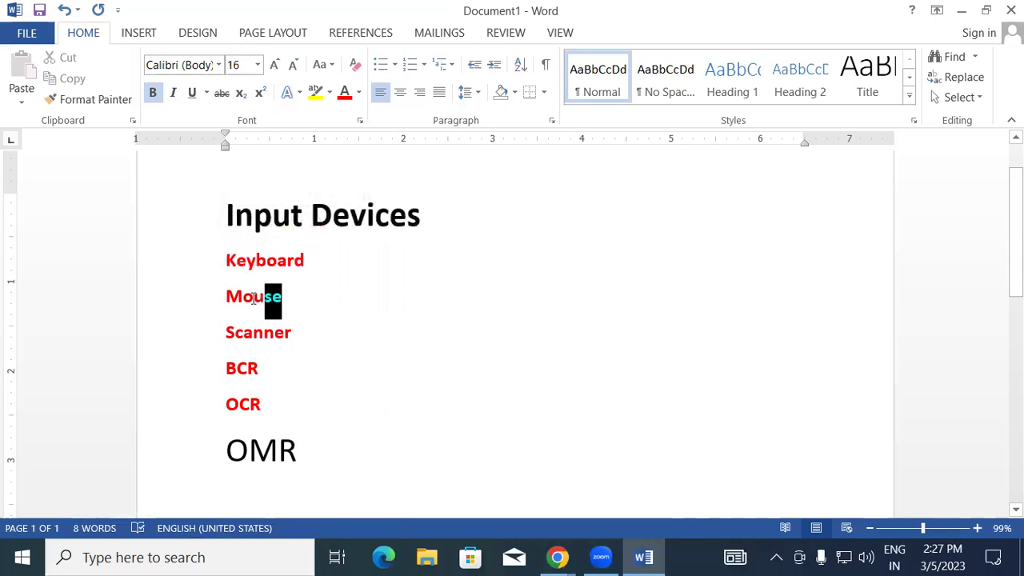
pyautogui.click(361, 366)
pyautogui.moveTo(292, 298); pyautogui.dragTo(224, 296)
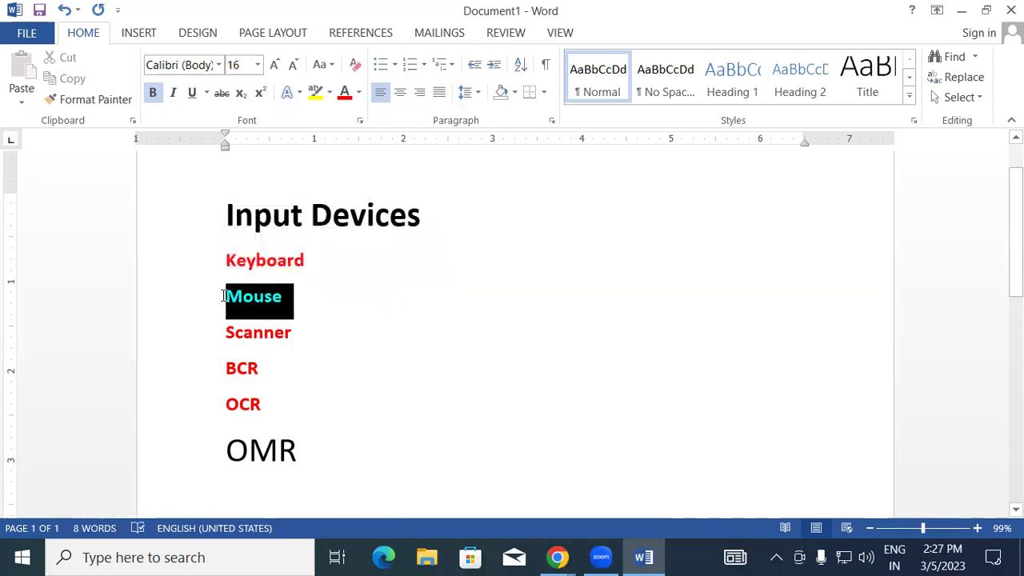
pyautogui.click(230, 293)
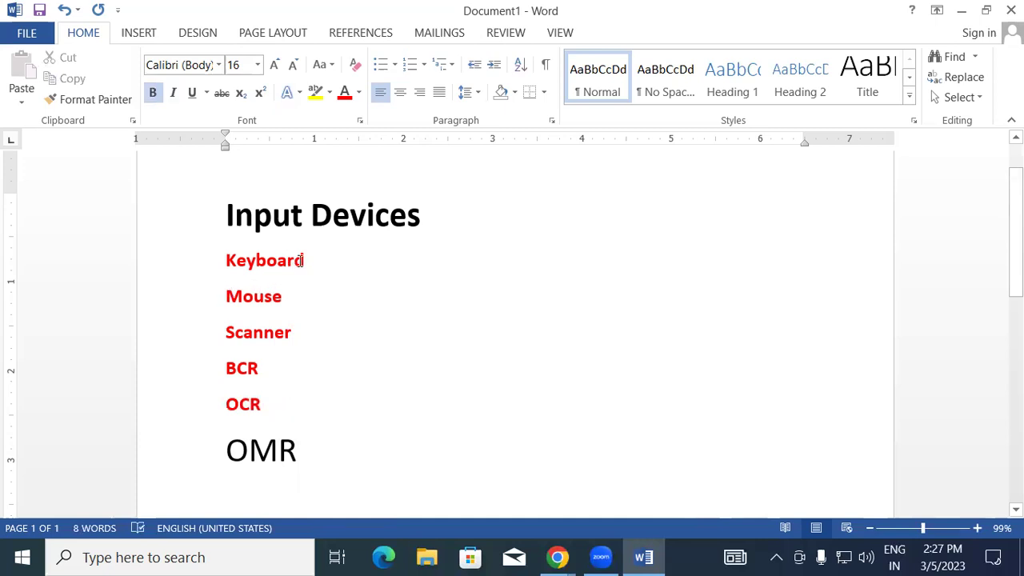
pyautogui.moveTo(306, 260); pyautogui.dragTo(215, 251)
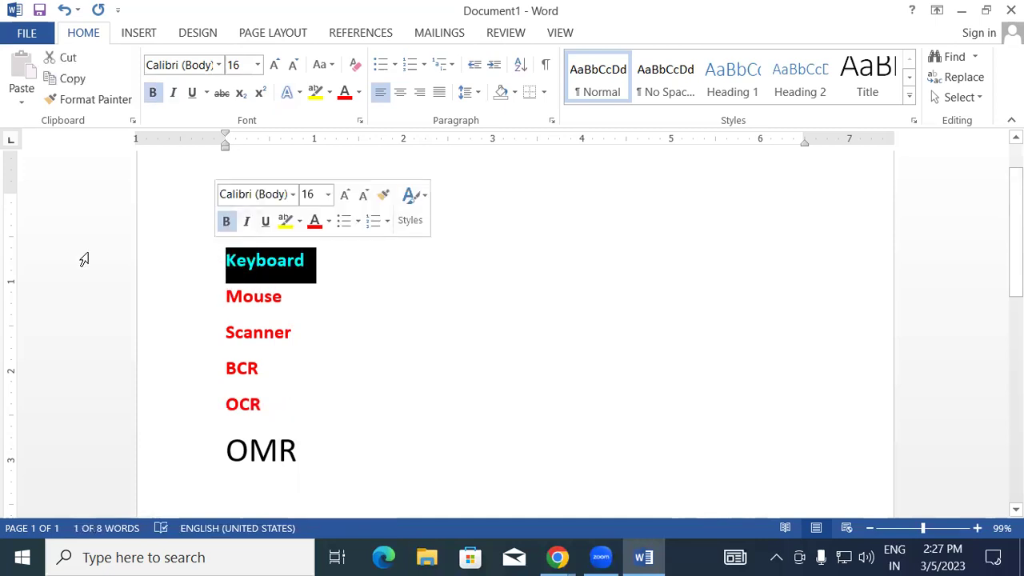
pyautogui.click(103, 101)
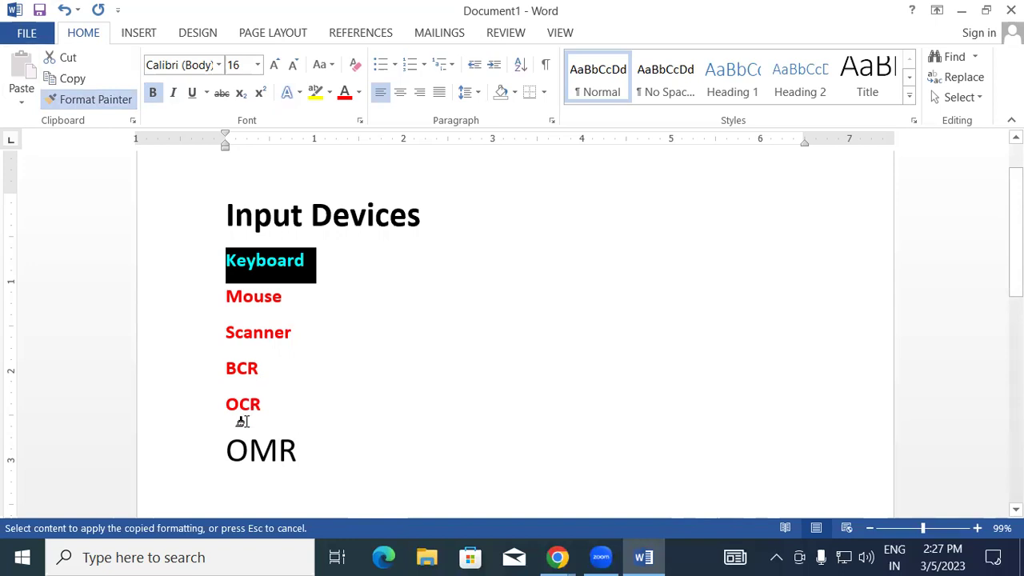
pyautogui.click(223, 450)
pyautogui.moveTo(224, 449); pyautogui.dragTo(336, 445)
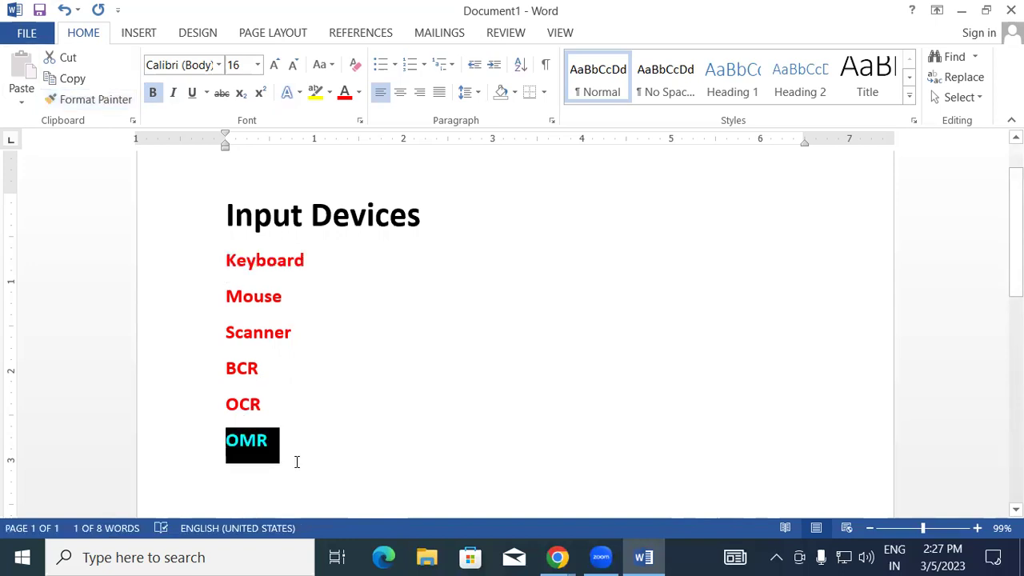
pyautogui.click(297, 456)
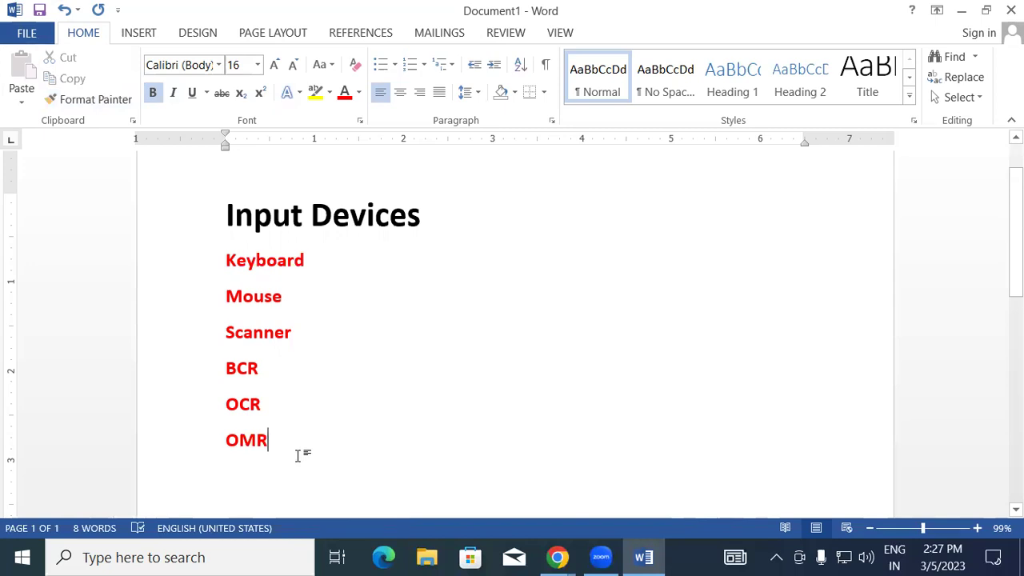
pyautogui.doubleClick(288, 261)
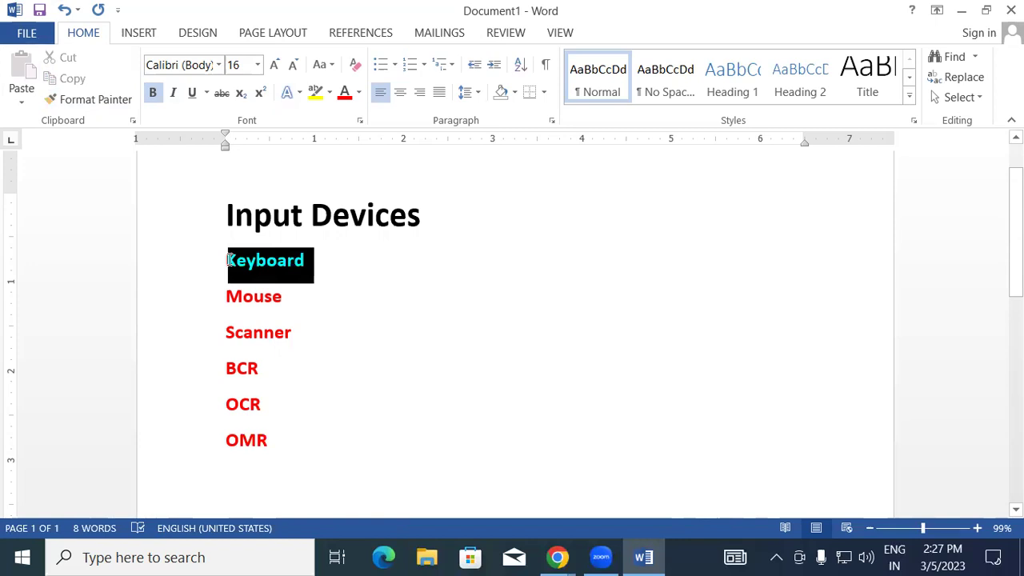
pyautogui.click(196, 214)
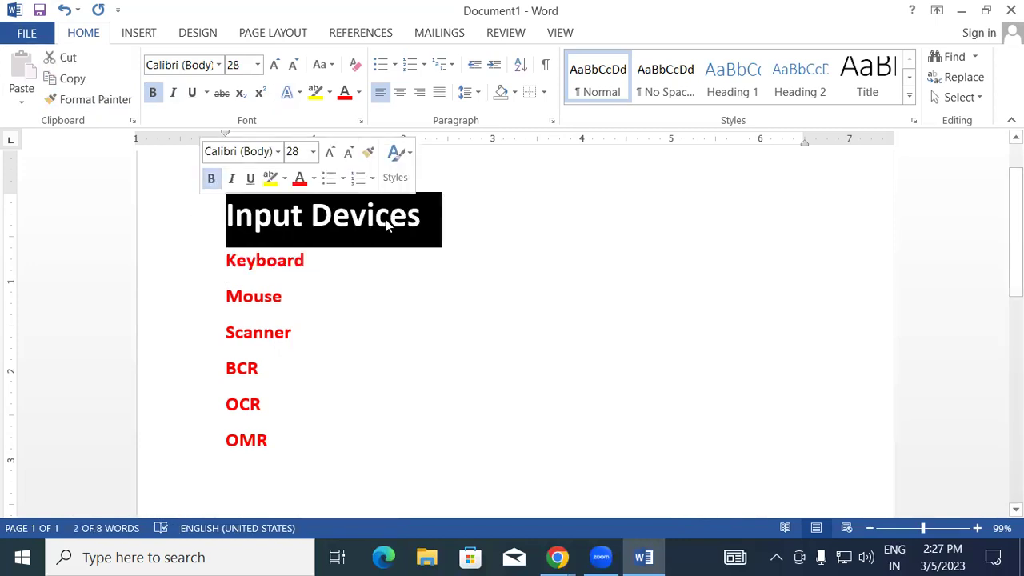
pyautogui.click(316, 332)
pyautogui.moveTo(306, 261); pyautogui.dragTo(227, 260)
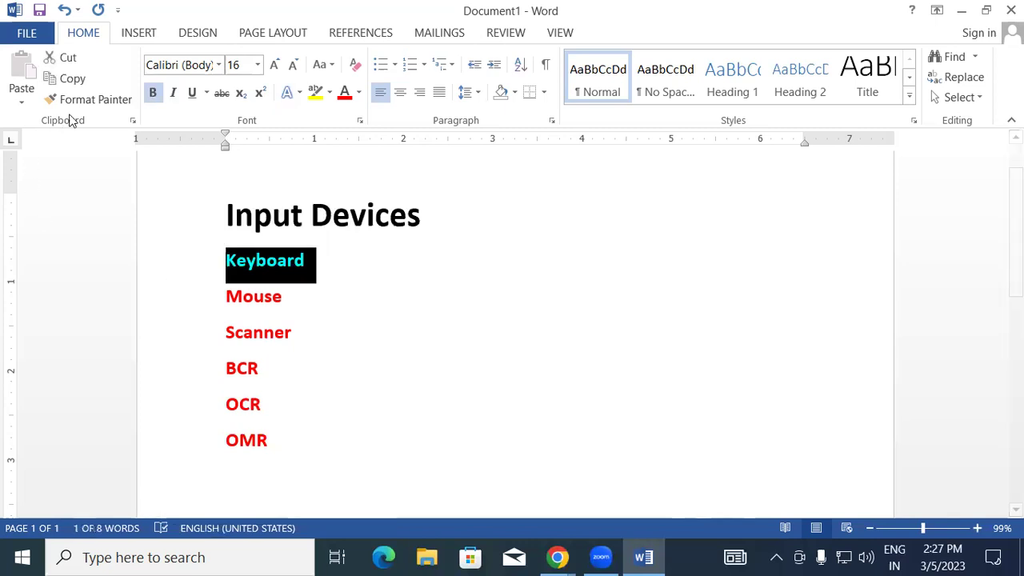
pyautogui.click(93, 103)
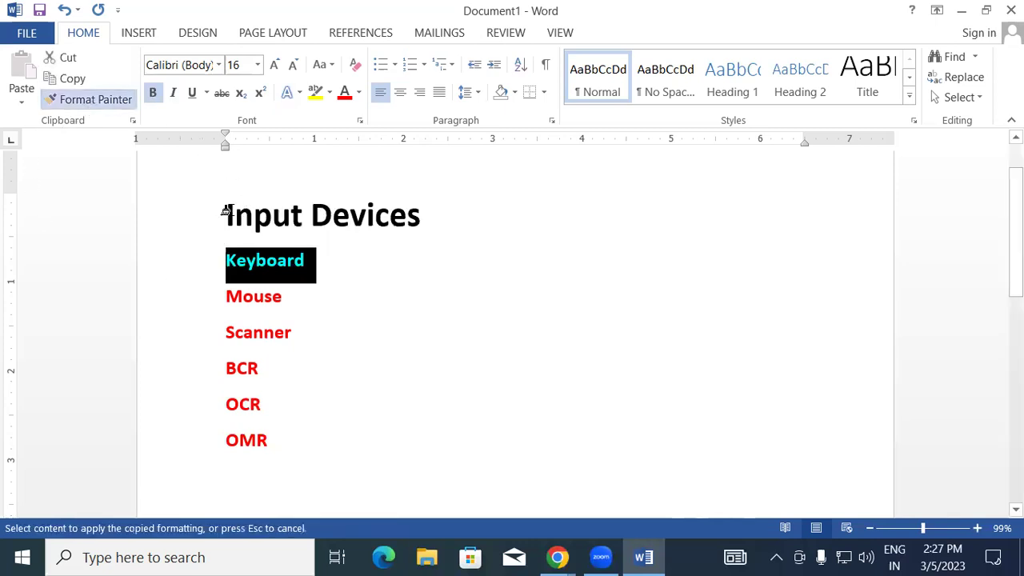
pyautogui.moveTo(223, 210); pyautogui.dragTo(412, 214)
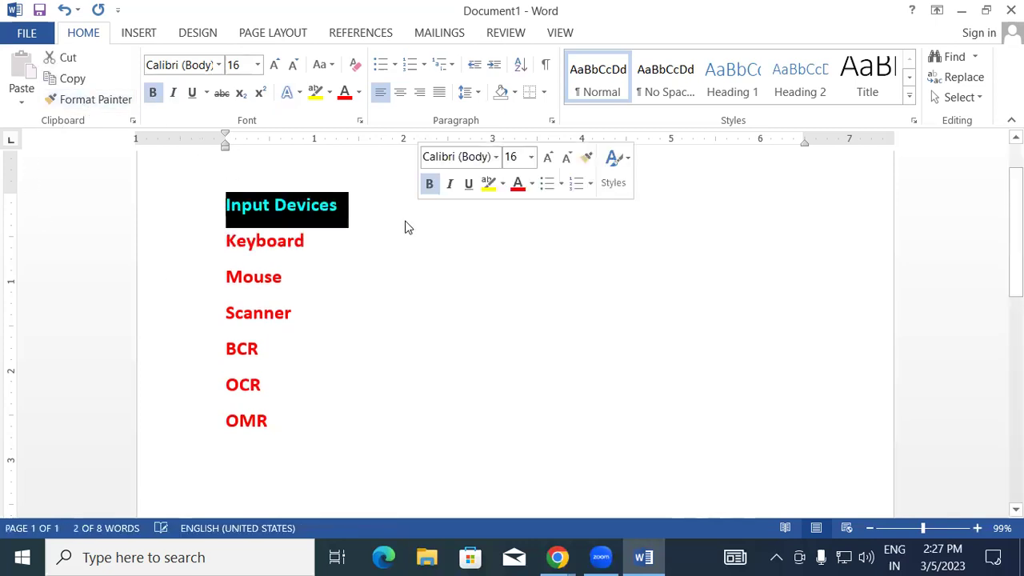
pyautogui.click(385, 223)
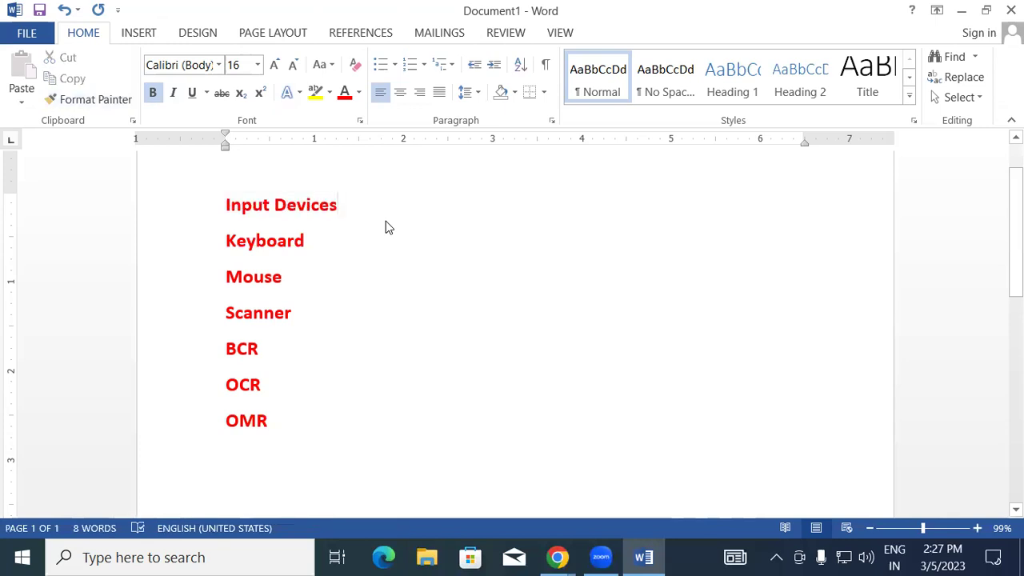
pyautogui.hotkey('ctrl', 'z')
pyautogui.click(324, 299)
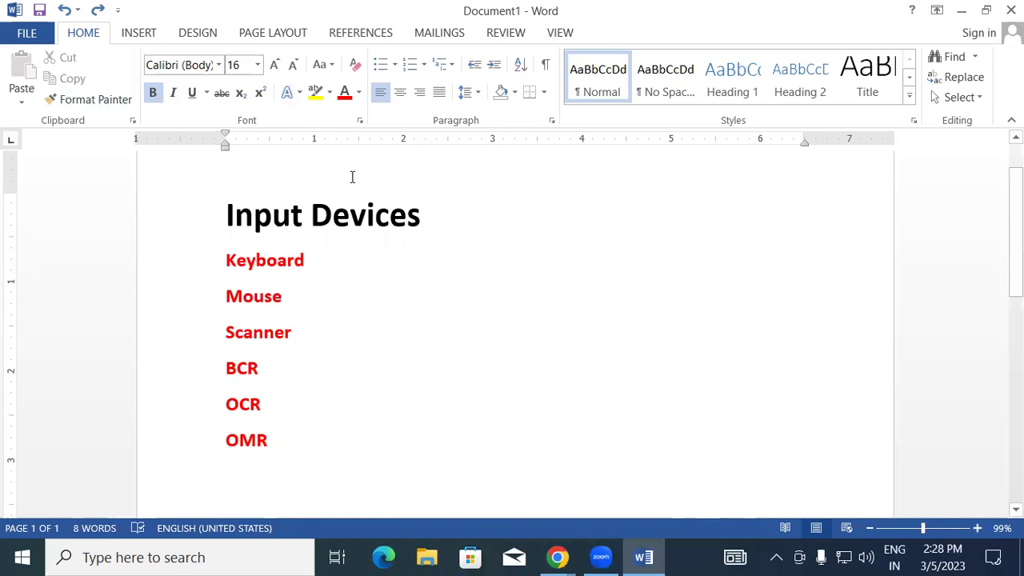
# Step: Type 'Gayatri Institute of Technology' above Input Devices and ignore the spelling flag on Gayatri
pyautogui.click(227, 212)
pyautogui.press('Return')
pyautogui.press('Return')
pyautogui.press('Return')
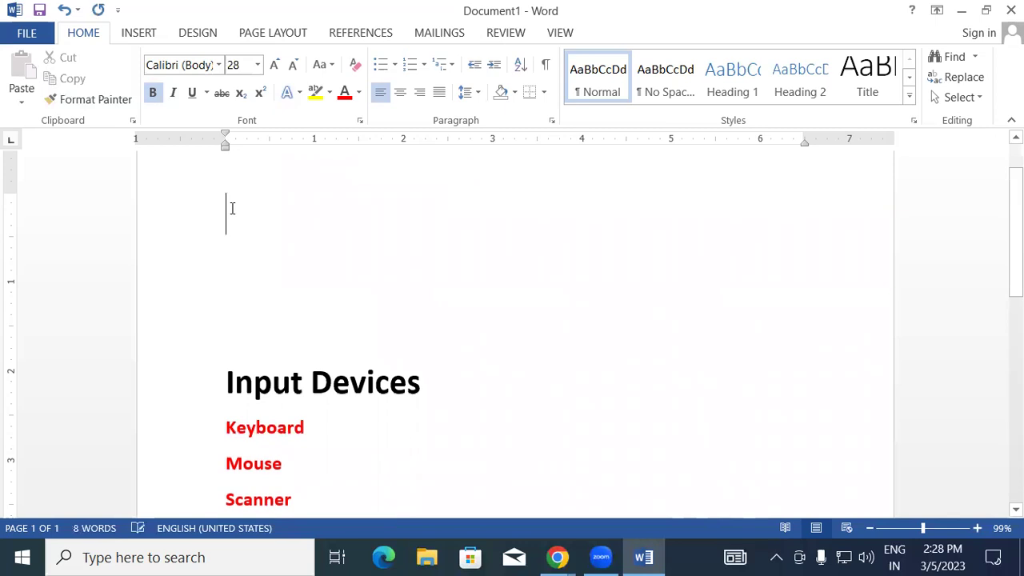
pyautogui.write('Gayatri Institute of Technology')
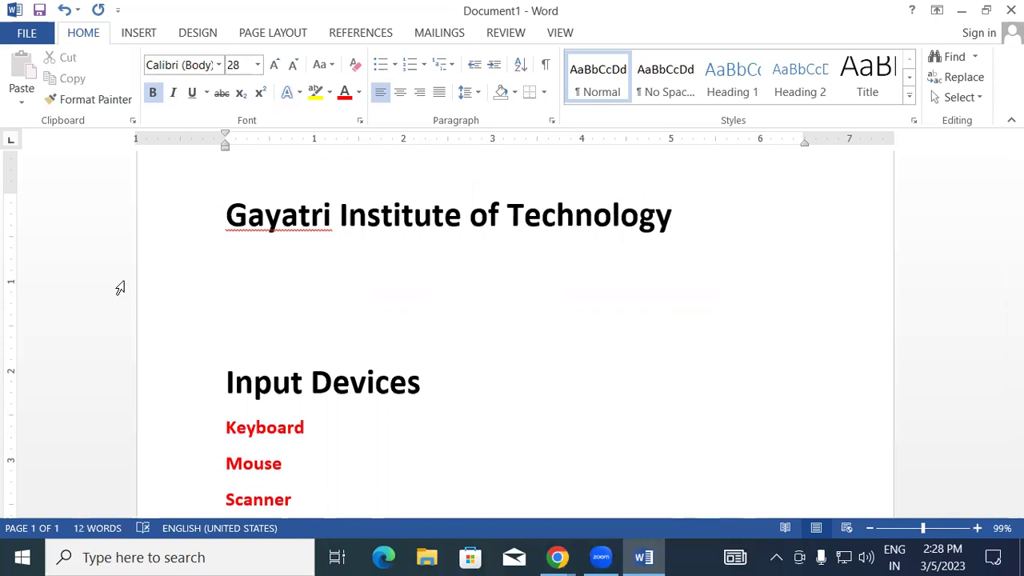
pyautogui.rightClick(299, 228)
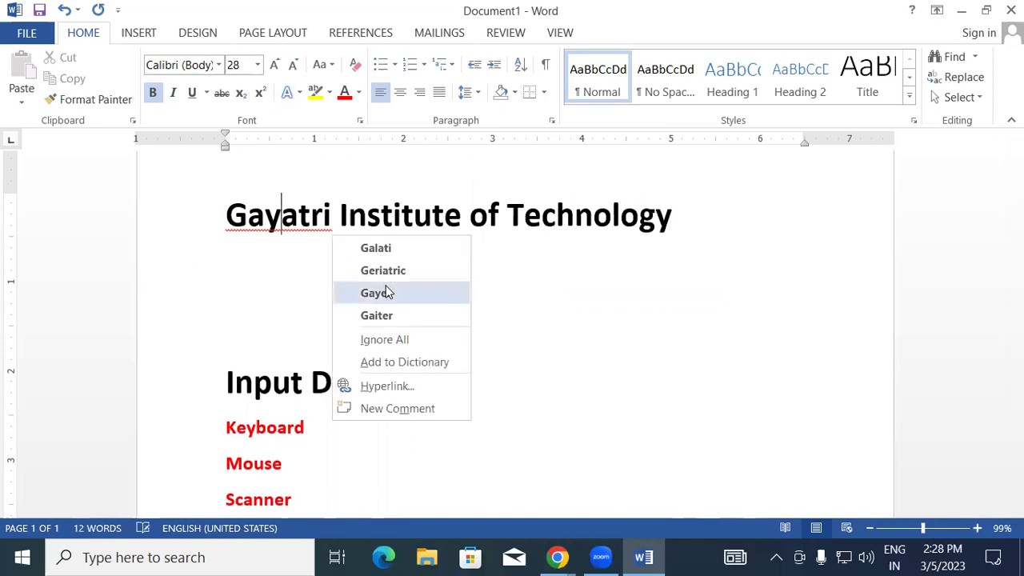
pyautogui.click(408, 360)
# Step: Review the new title's formatting, then select the Keyboard list item
pyautogui.press('Right')
pyautogui.press('Right')
pyautogui.press('Right')
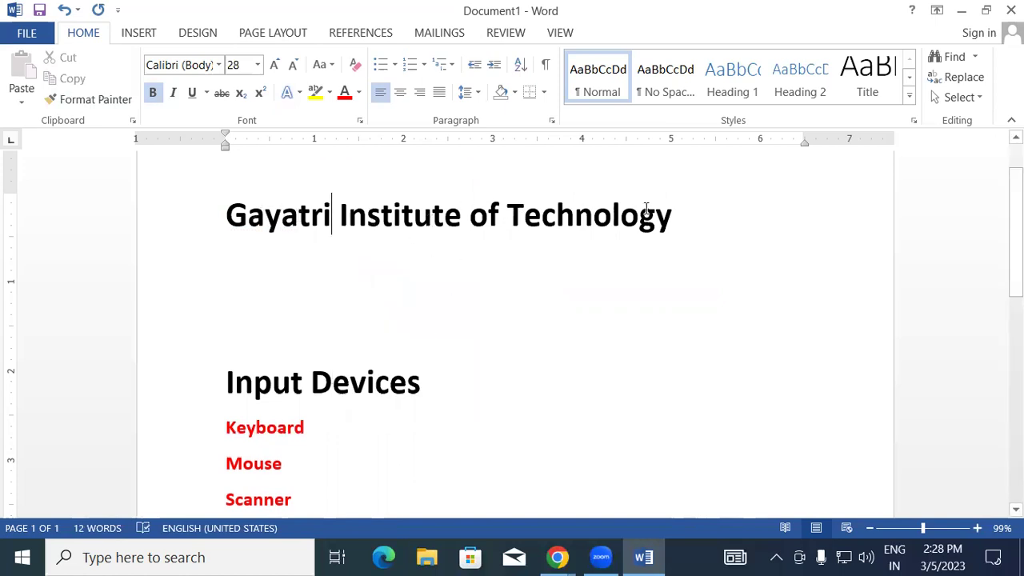
pyautogui.moveTo(229, 213); pyautogui.dragTo(670, 220)
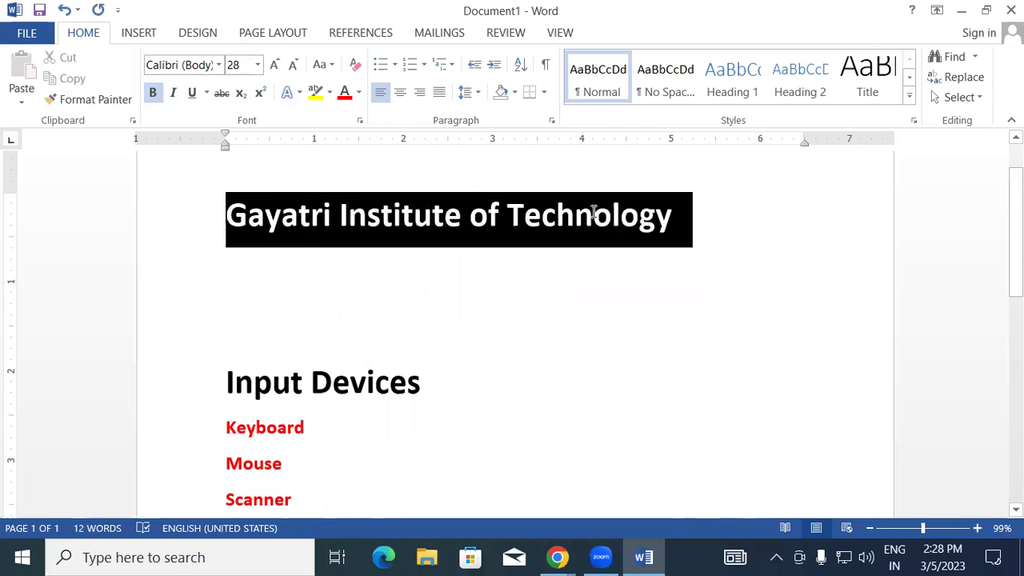
pyautogui.scroll(-2, 272, 376)
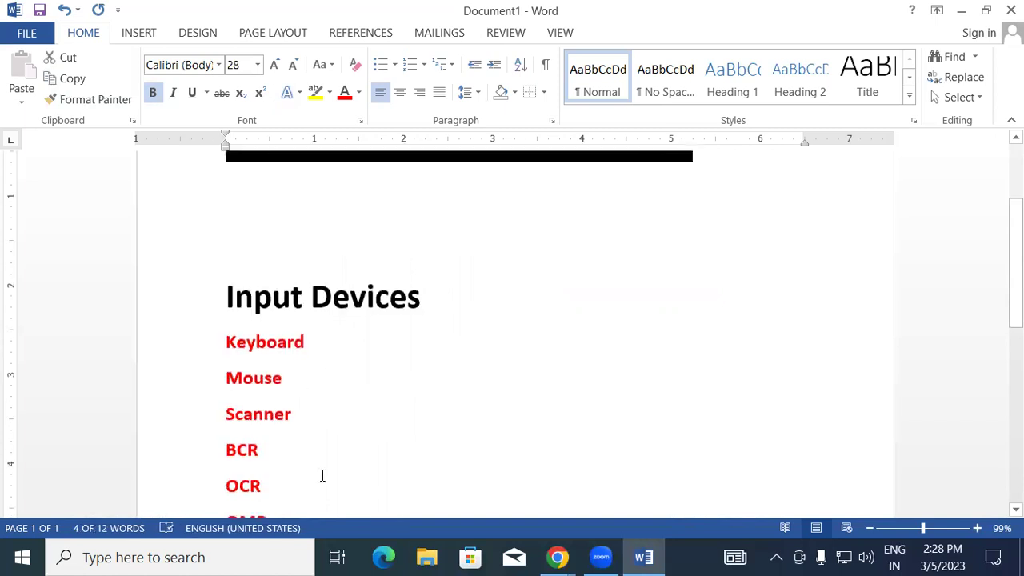
pyautogui.scroll(3, 485, 381)
pyautogui.click(451, 322)
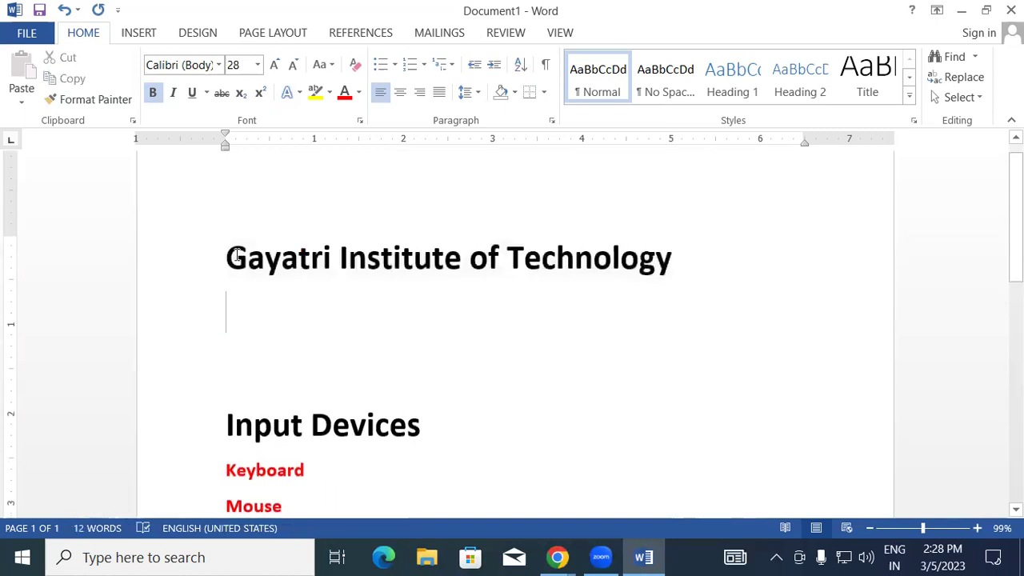
pyautogui.click(285, 258)
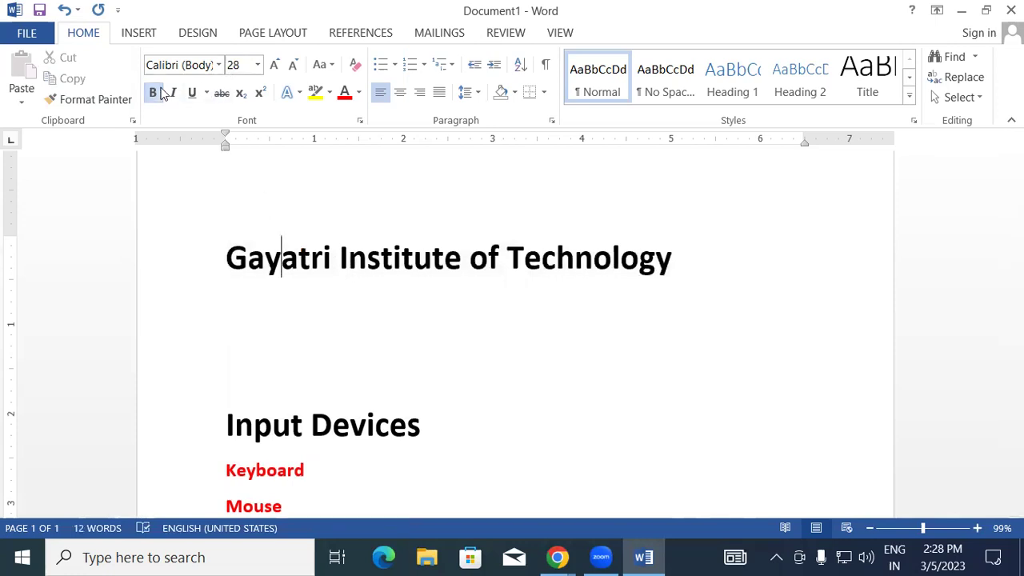
pyautogui.scroll(-3, 318, 247)
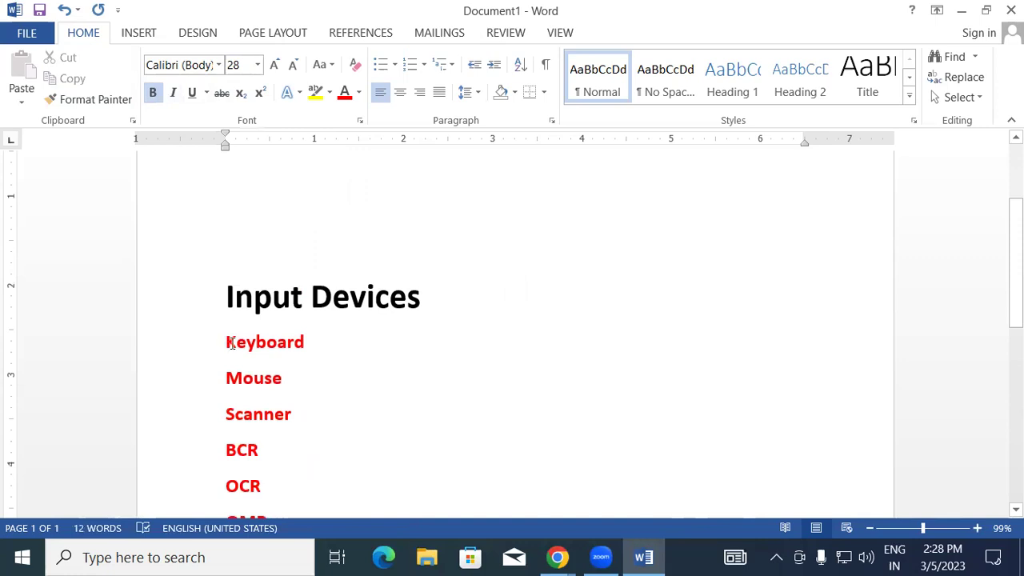
pyautogui.moveTo(227, 342); pyautogui.dragTo(316, 343)
# Step: Set Keyboard to 28 pt with Automatic (black) font colour
pyautogui.click(257, 65)
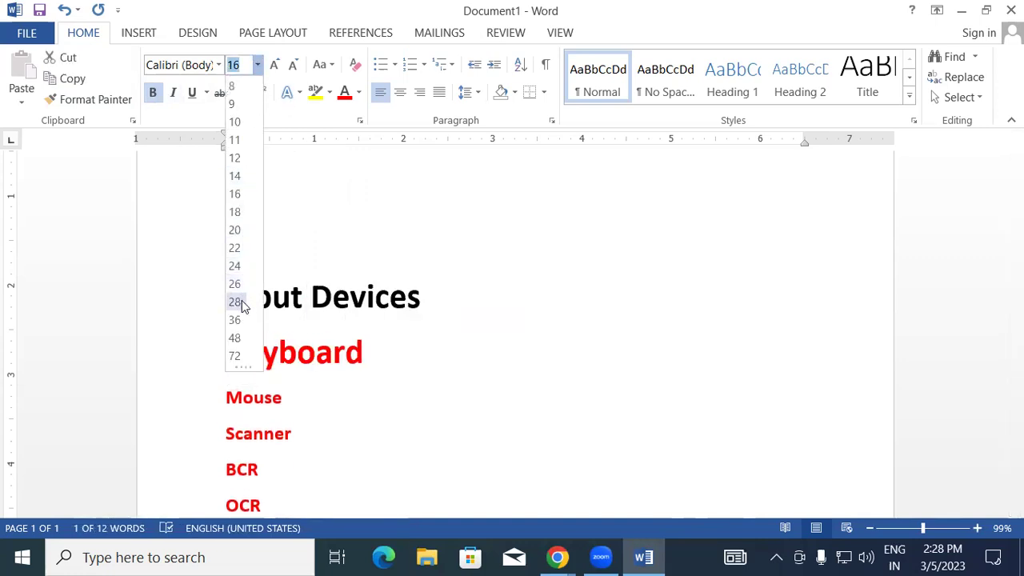
pyautogui.click(240, 301)
pyautogui.moveTo(373, 352); pyautogui.dragTo(221, 349)
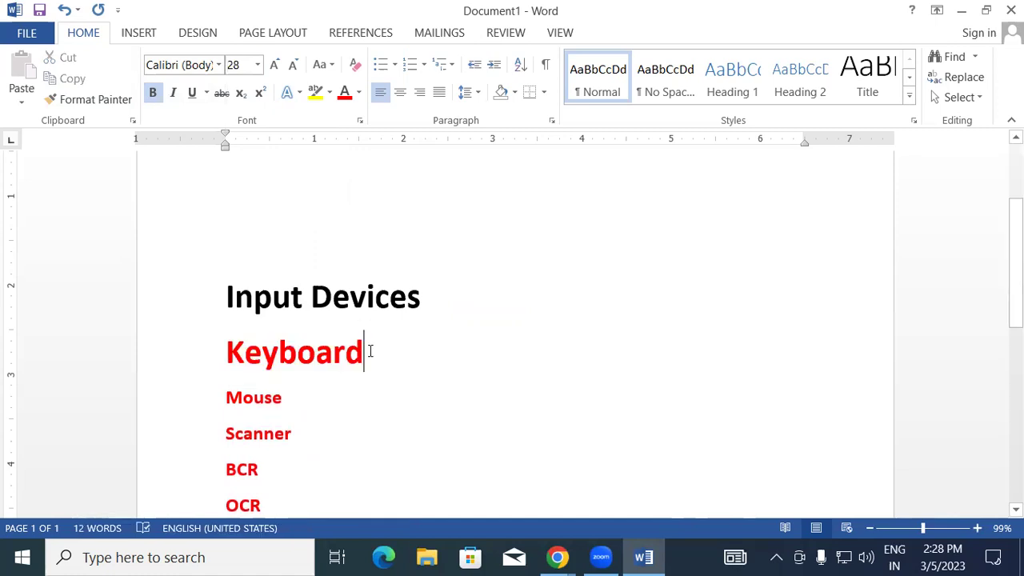
pyautogui.click(358, 92)
pyautogui.click(356, 114)
pyautogui.click(383, 372)
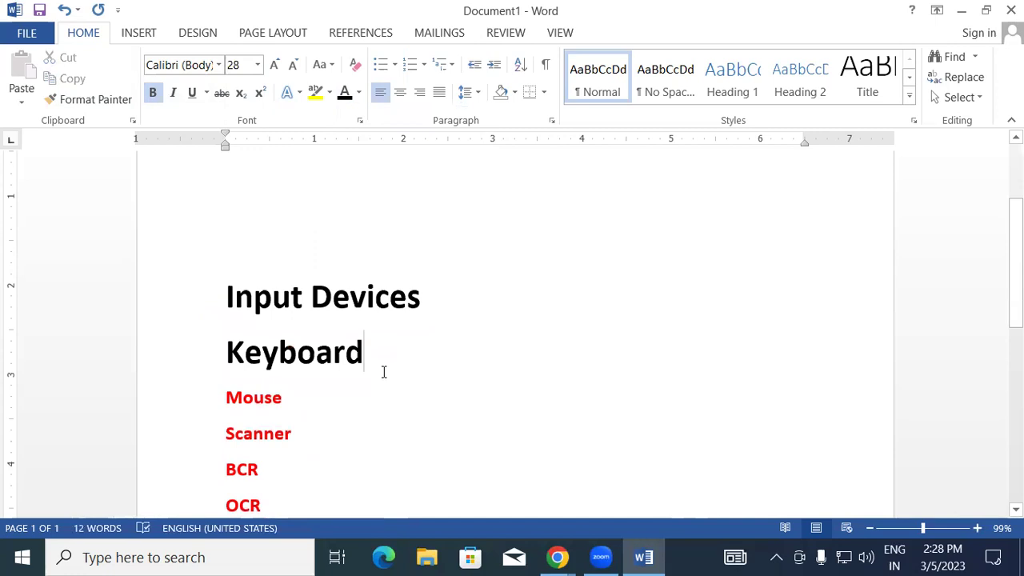
# Step: Format-paint the title's style onto Mouse, Scanner and BCR
pyautogui.scroll(3, 383, 372)
pyautogui.moveTo(226, 258); pyautogui.dragTo(331, 264)
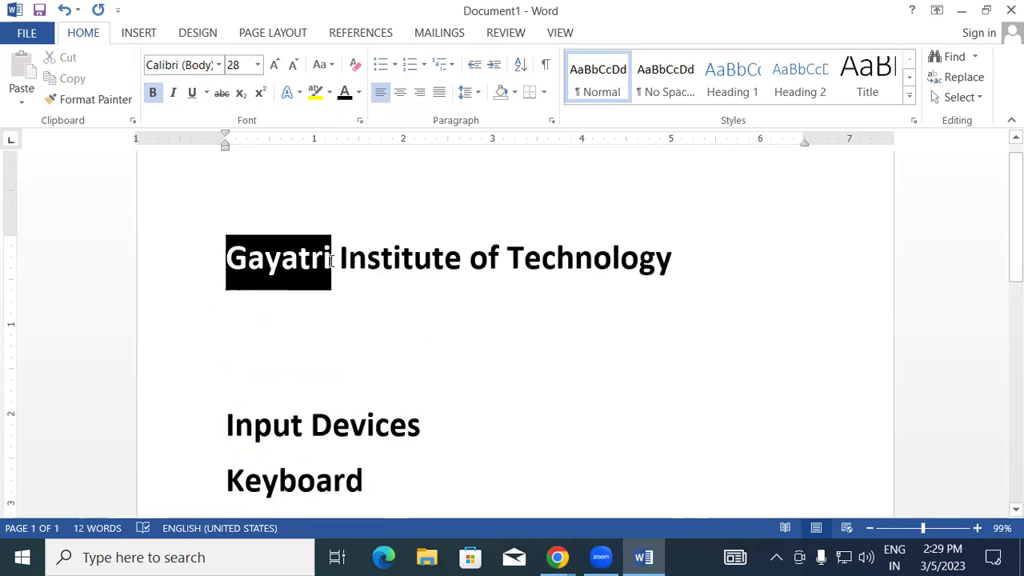
pyautogui.click(109, 104)
pyautogui.scroll(-5, 336, 425)
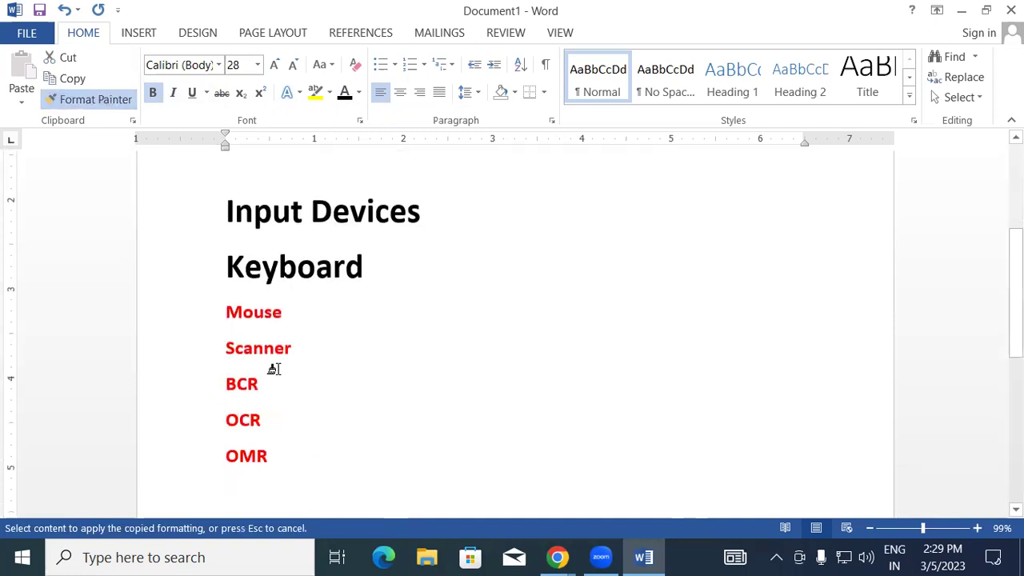
pyautogui.moveTo(227, 316); pyautogui.dragTo(268, 386)
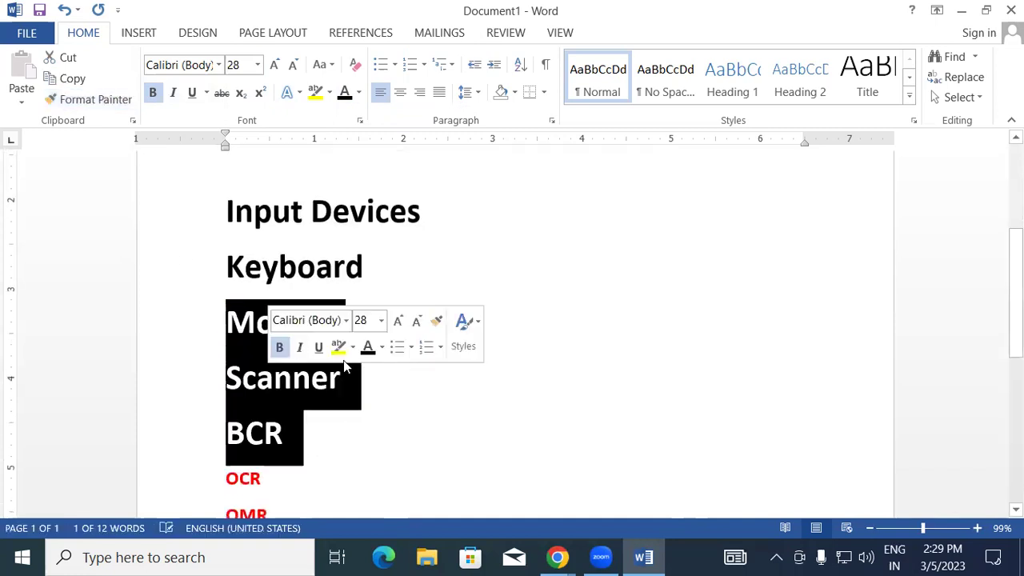
pyautogui.click(388, 398)
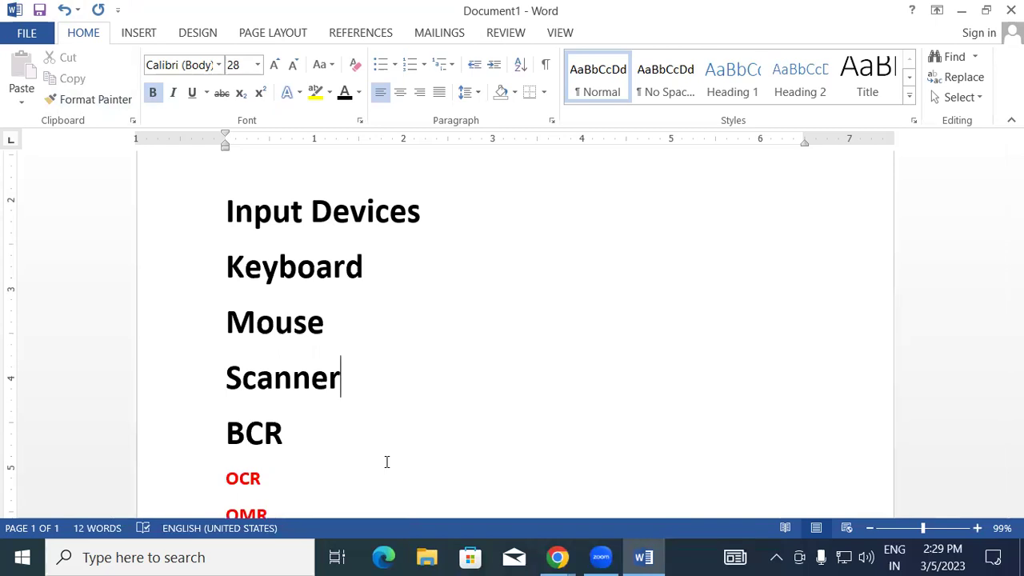
# Step: Add the note 'Format Painter(Ctrl+Shift+c)' beside Scanner and start a blank line below
pyautogui.scroll(-3, 308, 310)
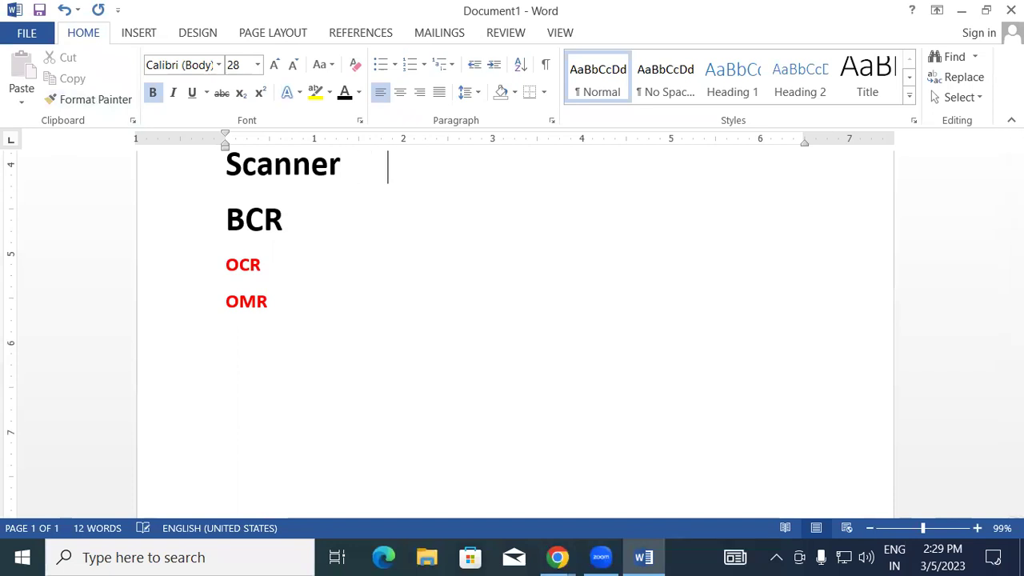
pyautogui.write('Format Pai')
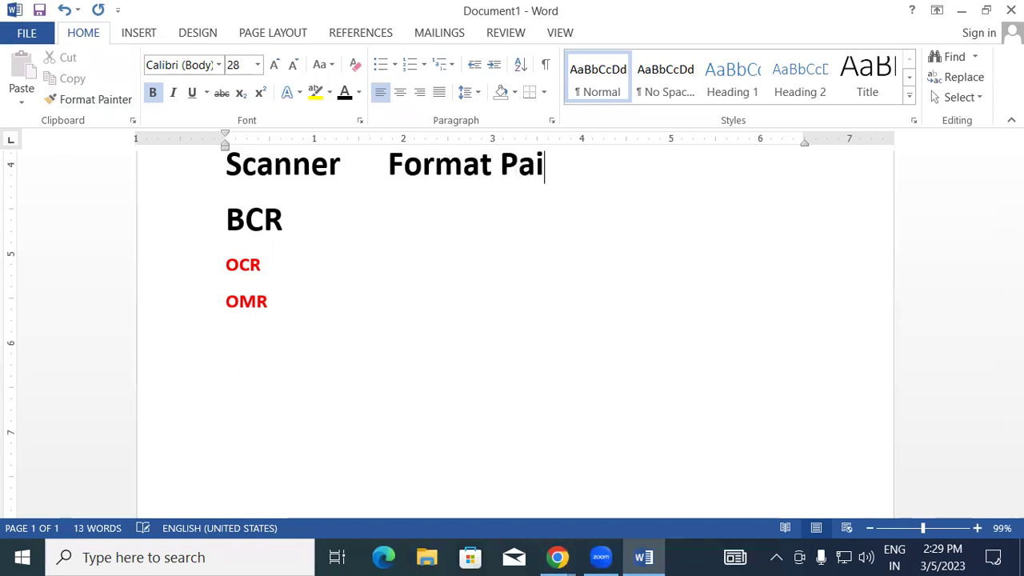
pyautogui.write('nter(')
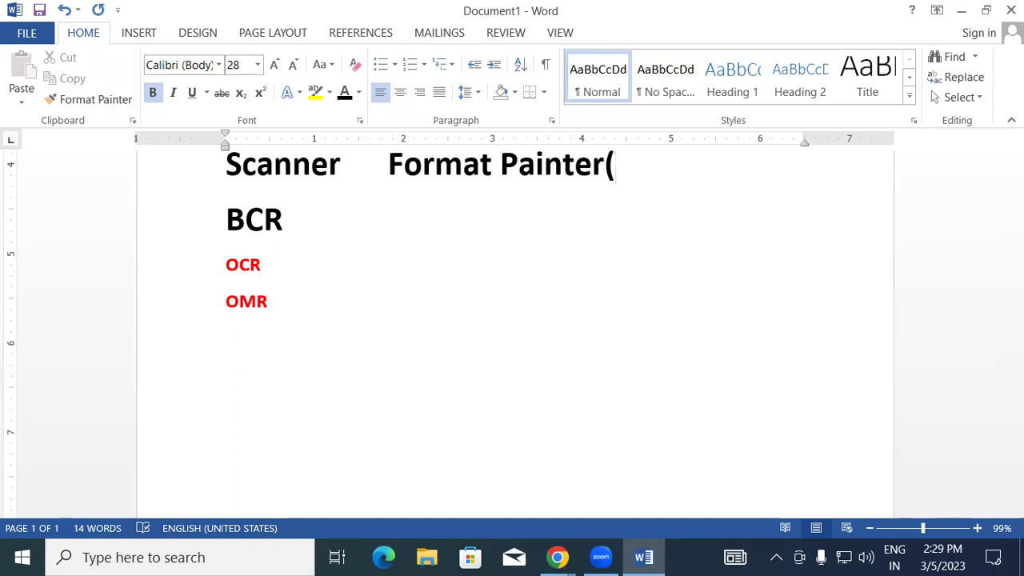
pyautogui.write('C')
pyautogui.press('BackSpace')
pyautogui.press('BackSpace')
pyautogui.write('(')
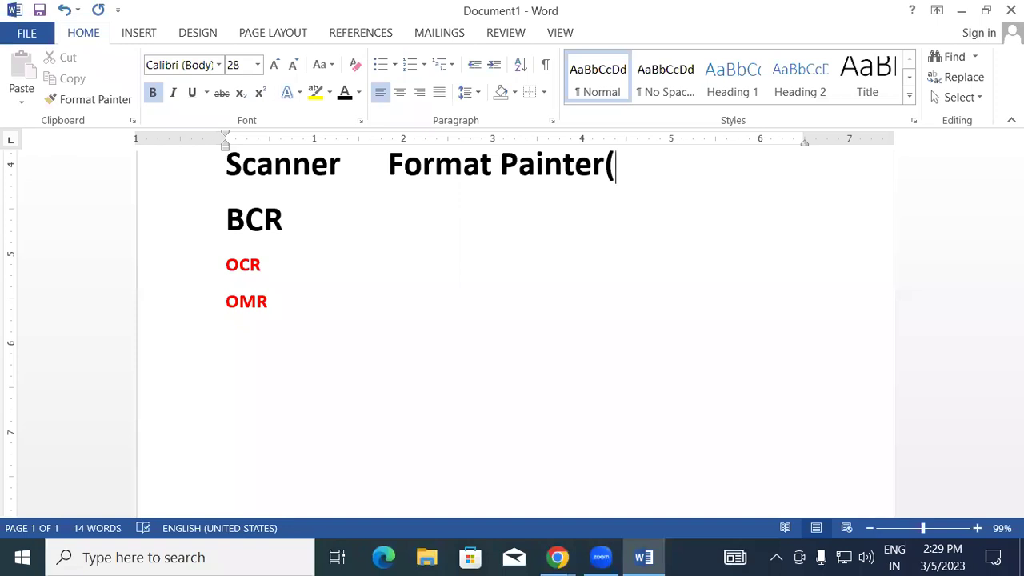
pyautogui.write('Ctrl+')
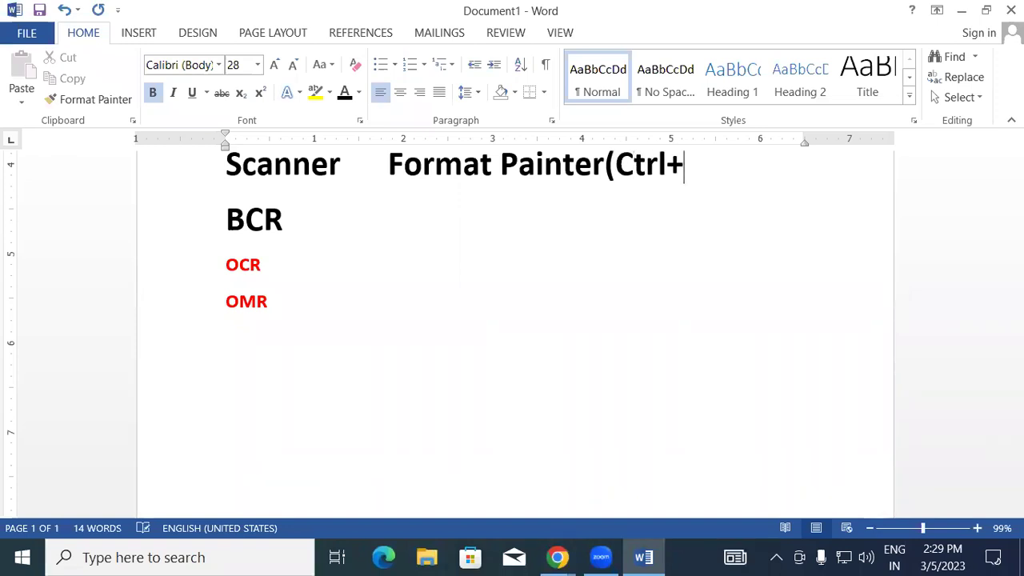
pyautogui.write('Shift')
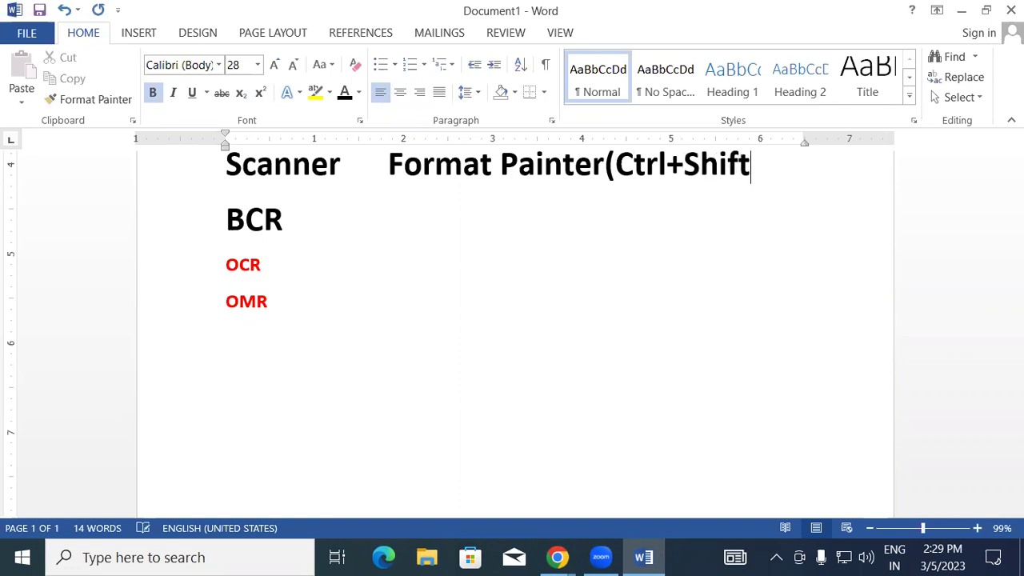
pyautogui.write('+c)')
pyautogui.press('Return')
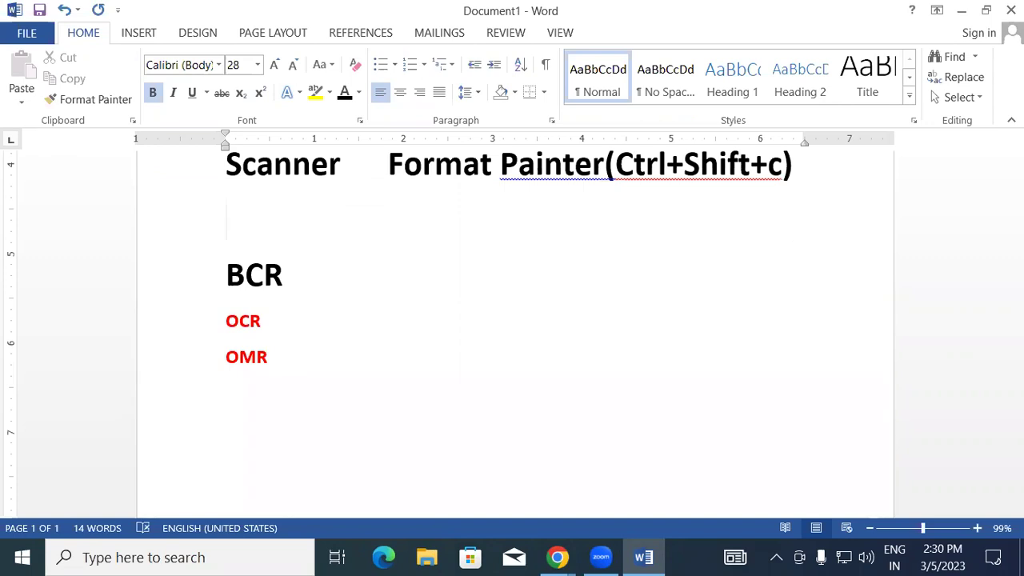
pyautogui.scroll(2, 579, 238)
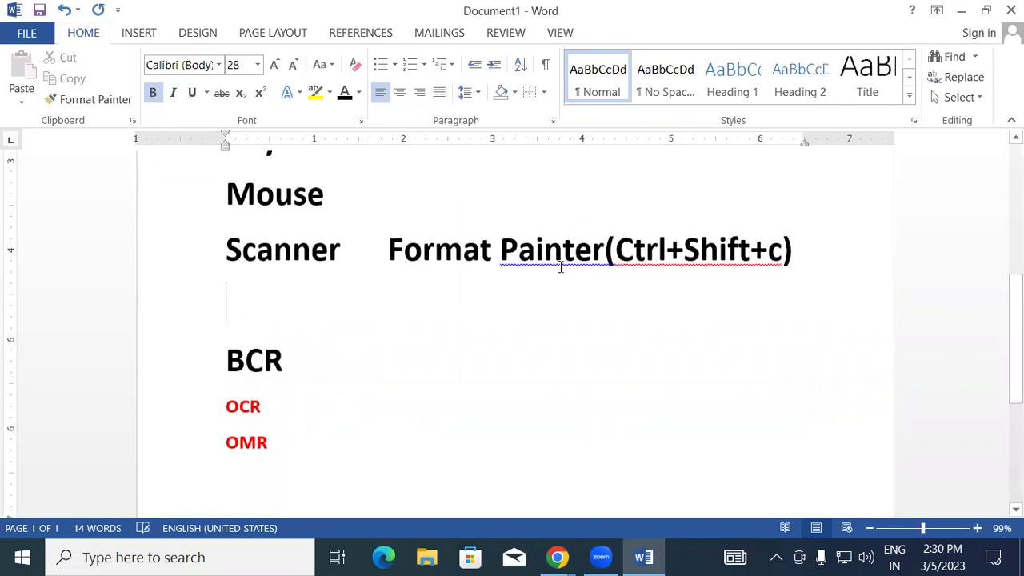
# Step: Accept the 'Painter (' spacing fix and add Ctrl to the dictionary
pyautogui.rightClick(605, 269)
pyautogui.click(621, 281)
pyautogui.rightClick(672, 270)
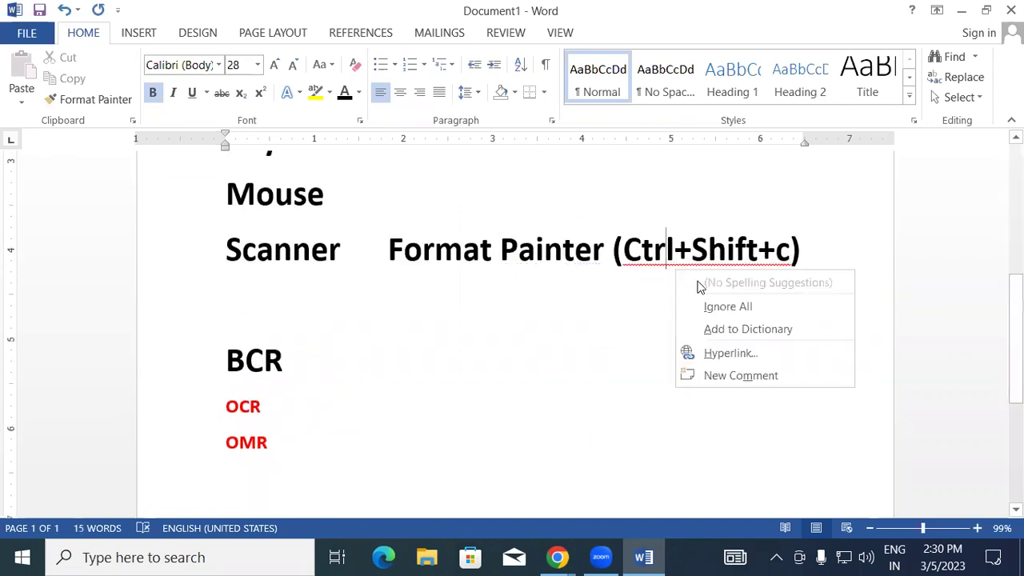
pyautogui.click(729, 329)
# Step: Add an indented line reading 'Apply Format Painter(Ctrl+Shift+c)' below the note
pyautogui.click(832, 256)
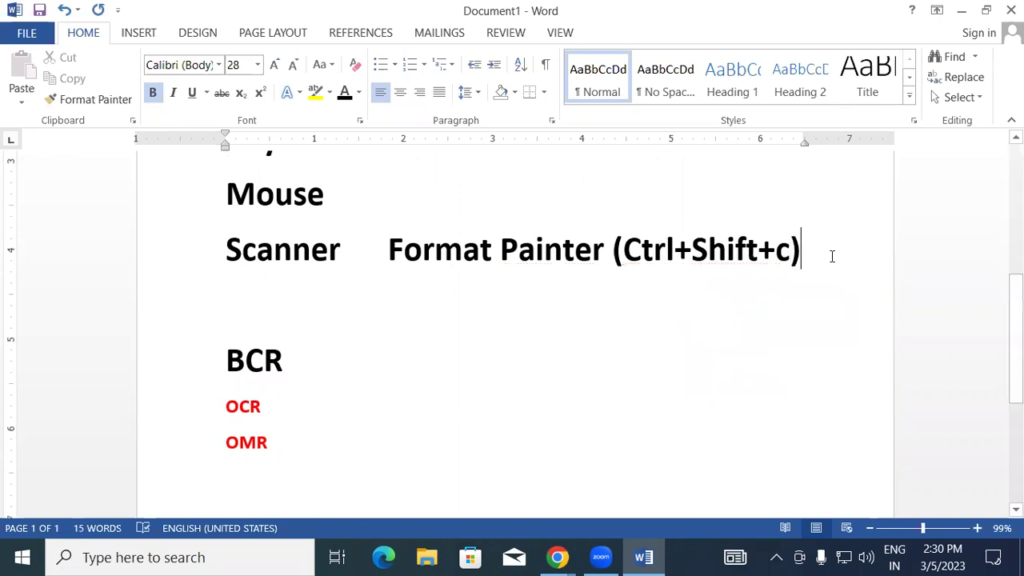
pyautogui.press('Return')
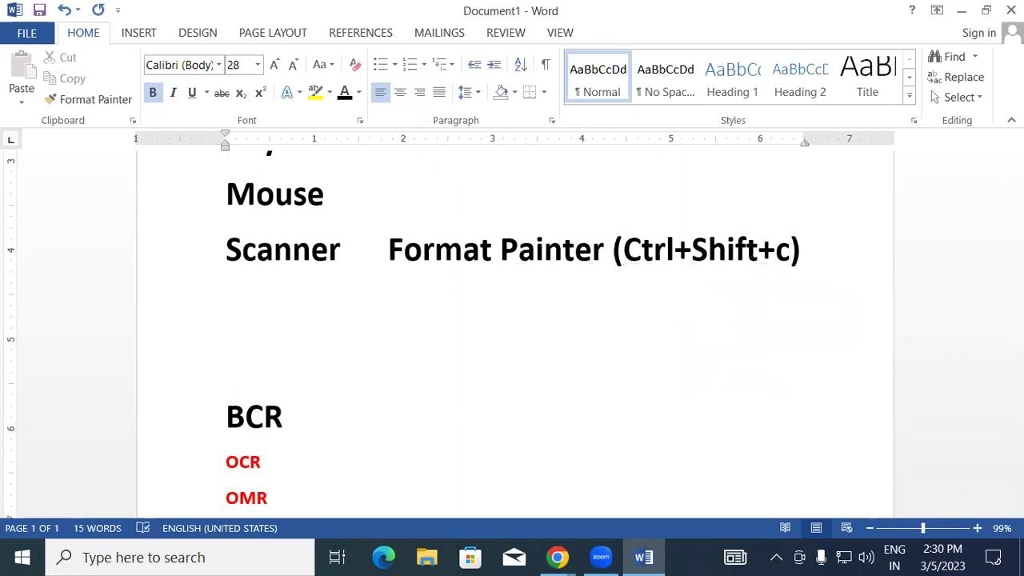
pyautogui.press('Tab')
pyautogui.press('Tab')
pyautogui.press('Tab')
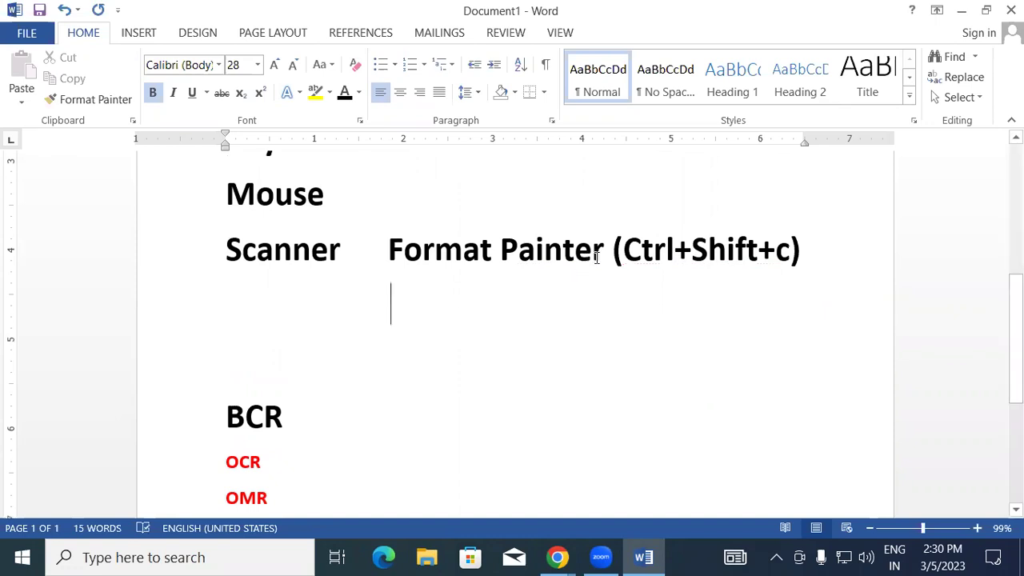
pyautogui.write('Fo')
pyautogui.press('BackSpace')
pyautogui.press('BackSpace')
pyautogui.write('A')
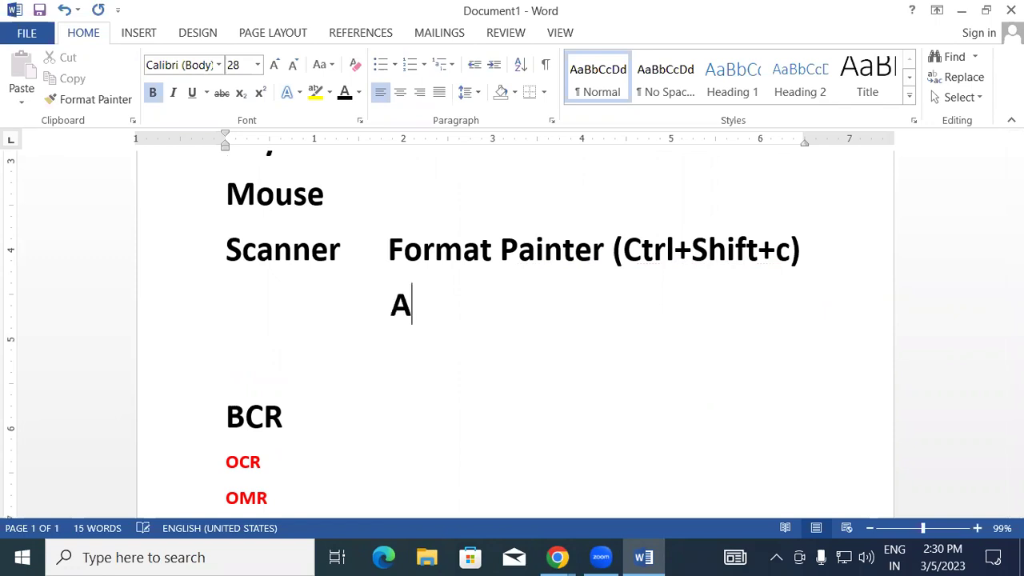
pyautogui.write('pply ')
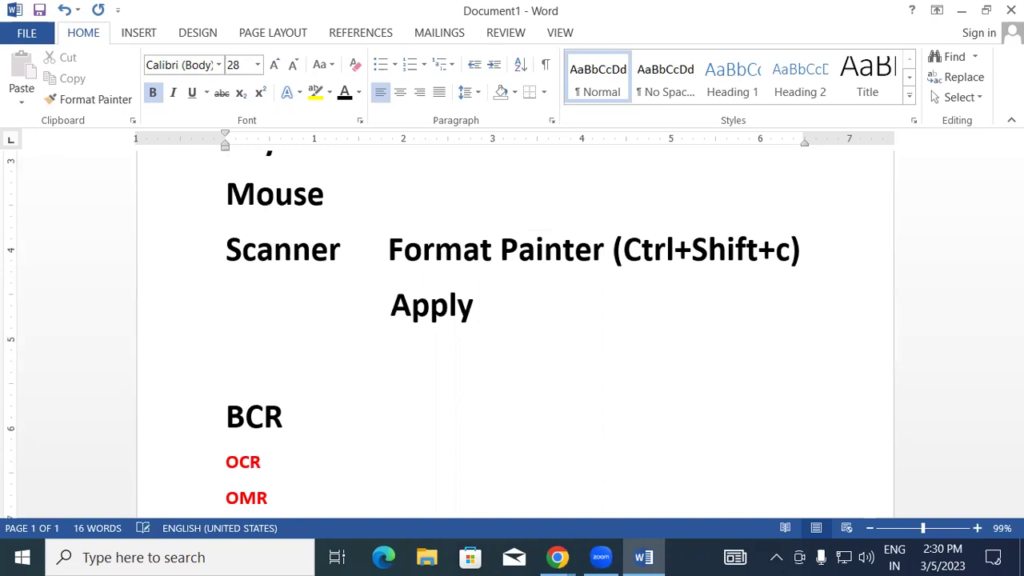
pyautogui.write('For')
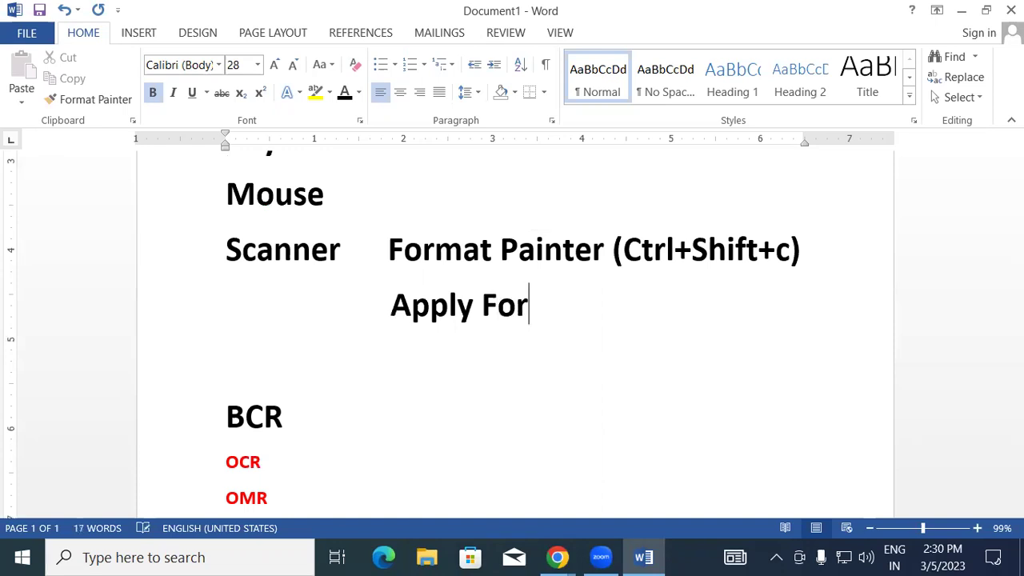
pyautogui.write('mat Painter')
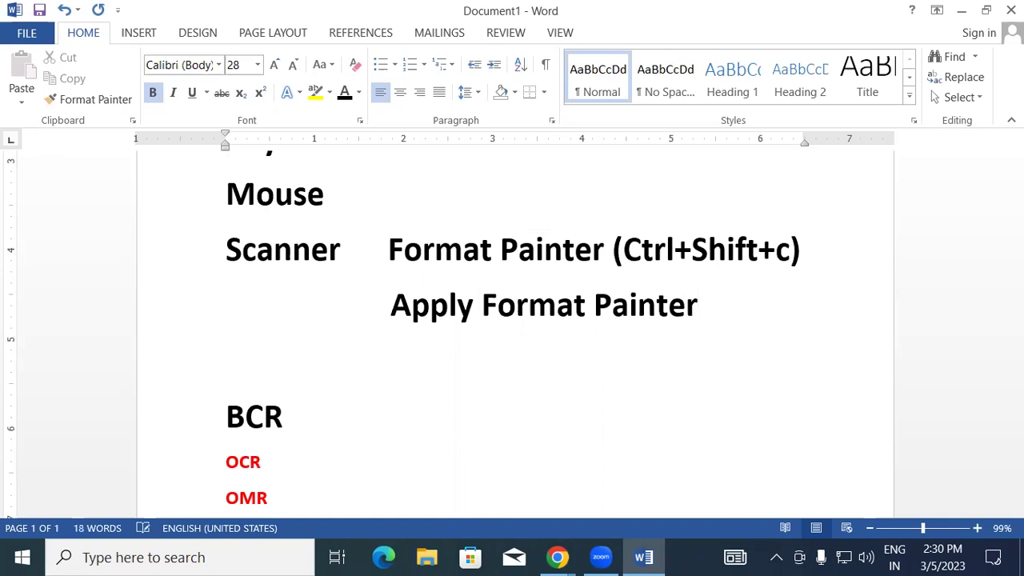
pyautogui.write('(')
pyautogui.write('Ctrl+Shift+')
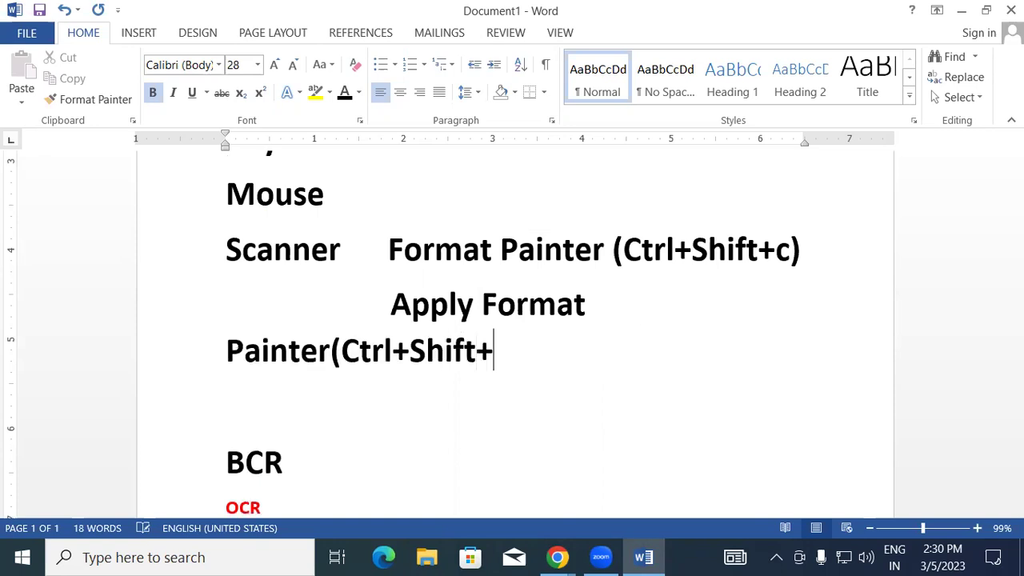
pyautogui.write('c)')
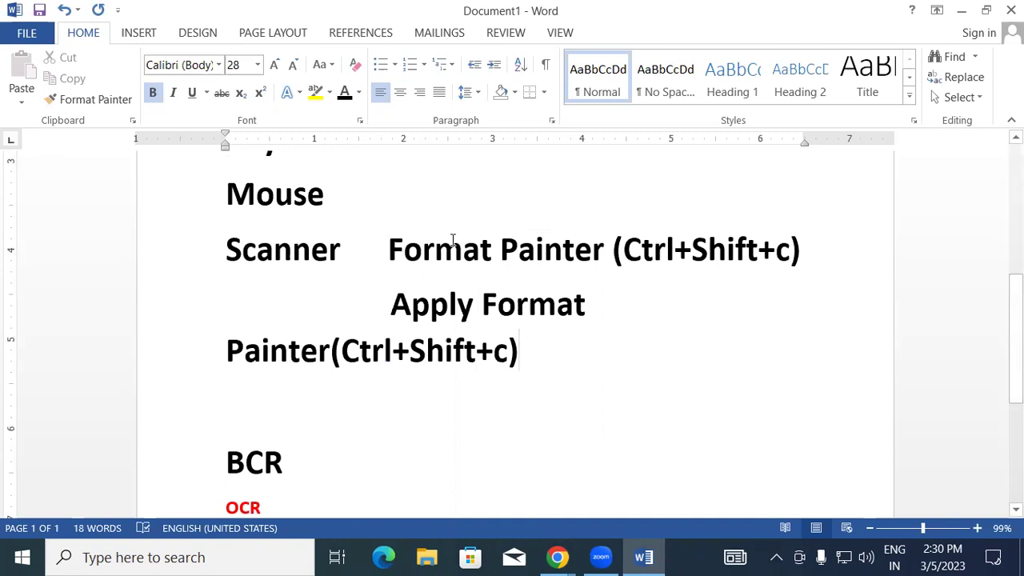
# Step: Change the second shortcut's final c to v and space out 'Painter ('
pyautogui.moveTo(390, 248); pyautogui.dragTo(491, 249)
pyautogui.click(492, 249)
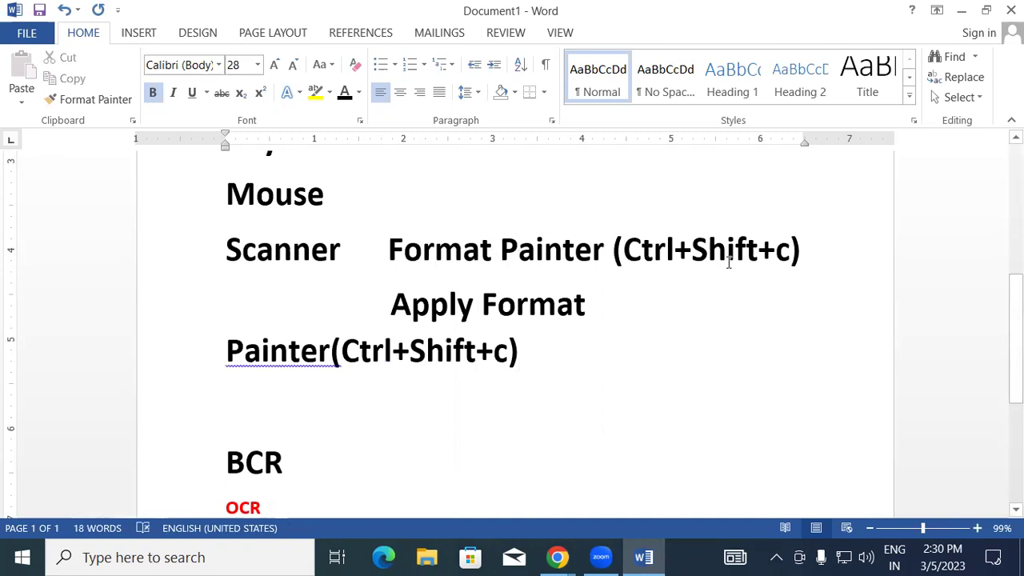
pyautogui.moveTo(462, 307); pyautogui.dragTo(589, 304)
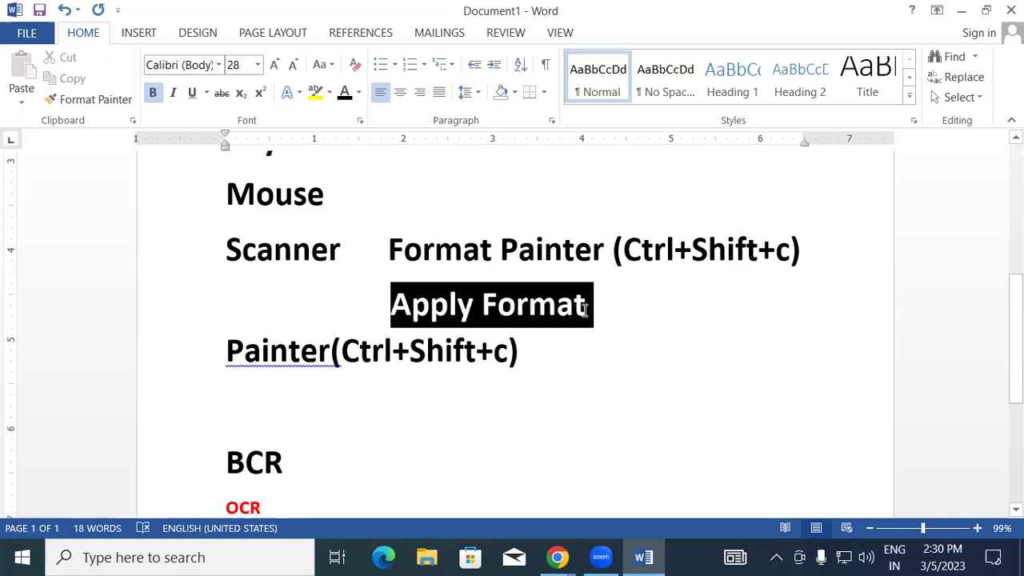
pyautogui.press('Right')
pyautogui.moveTo(358, 352); pyautogui.dragTo(494, 360)
pyautogui.click(475, 354)
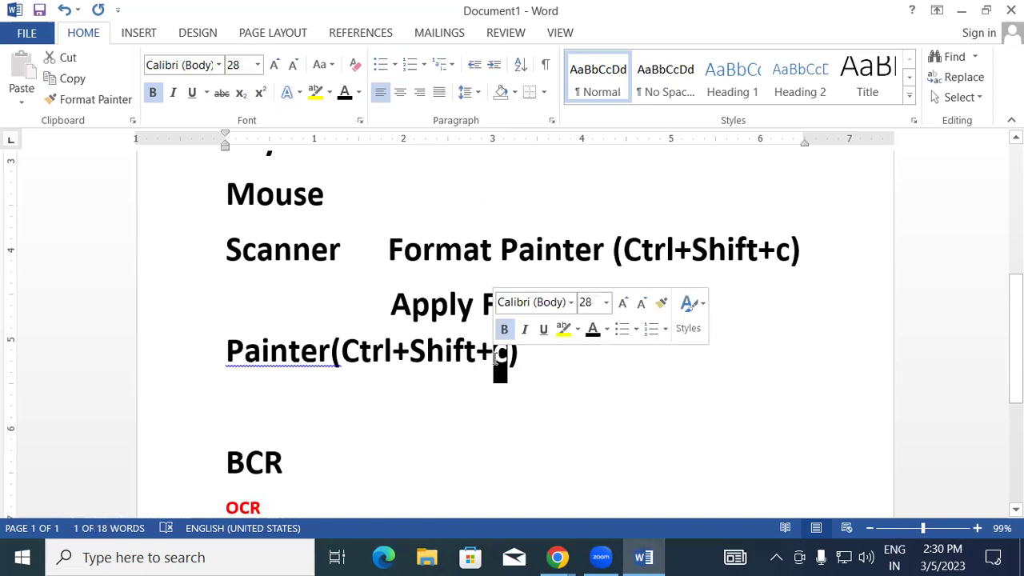
pyautogui.write('v')
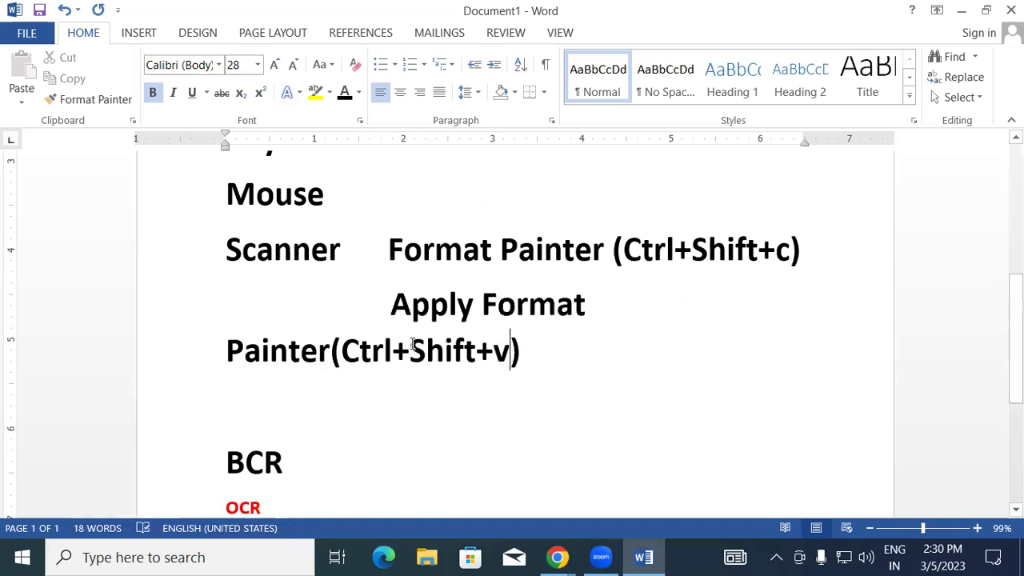
pyautogui.click(330, 350)
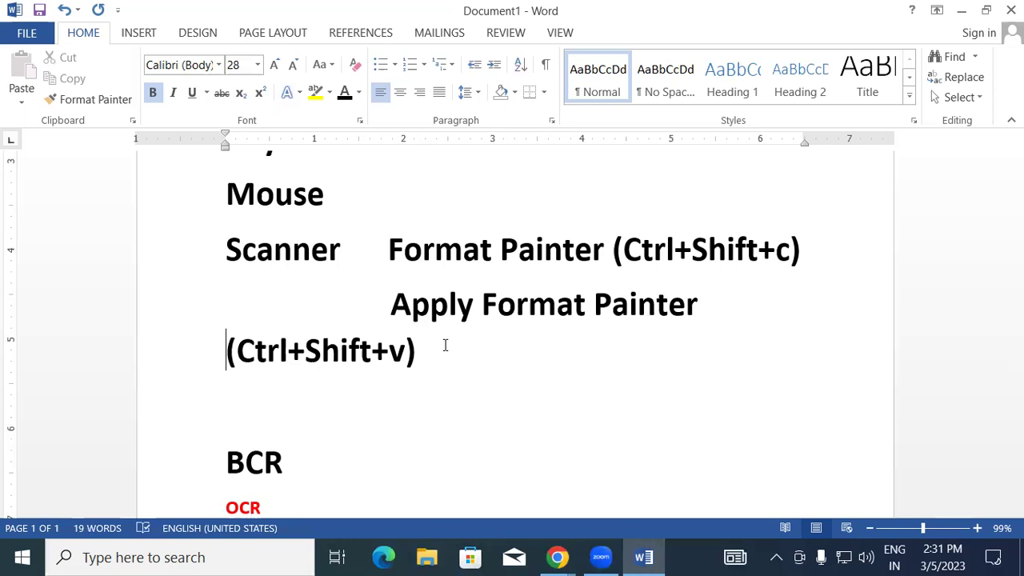
# Step: Check and select the red OCR line as the formatting source
pyautogui.scroll(2, 405, 309)
pyautogui.scroll(2, 304, 286)
pyautogui.scroll(-2, 359, 296)
pyautogui.scroll(-4, 371, 316)
pyautogui.scroll(-2, 371, 316)
pyautogui.click(262, 378)
pyautogui.scroll(8, 400, 384)
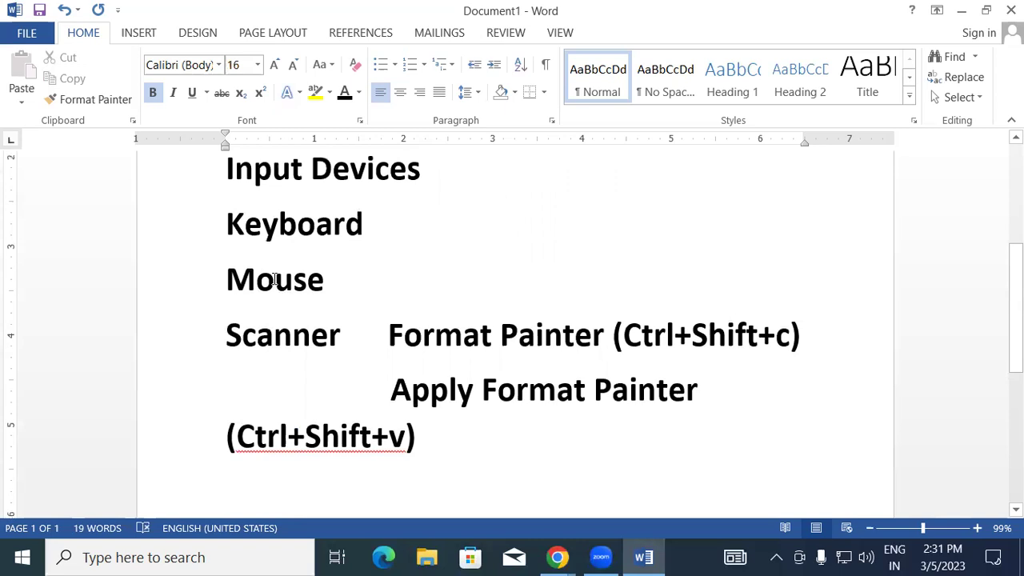
pyautogui.scroll(-8, 292, 363)
pyautogui.tripleClick(238, 379)
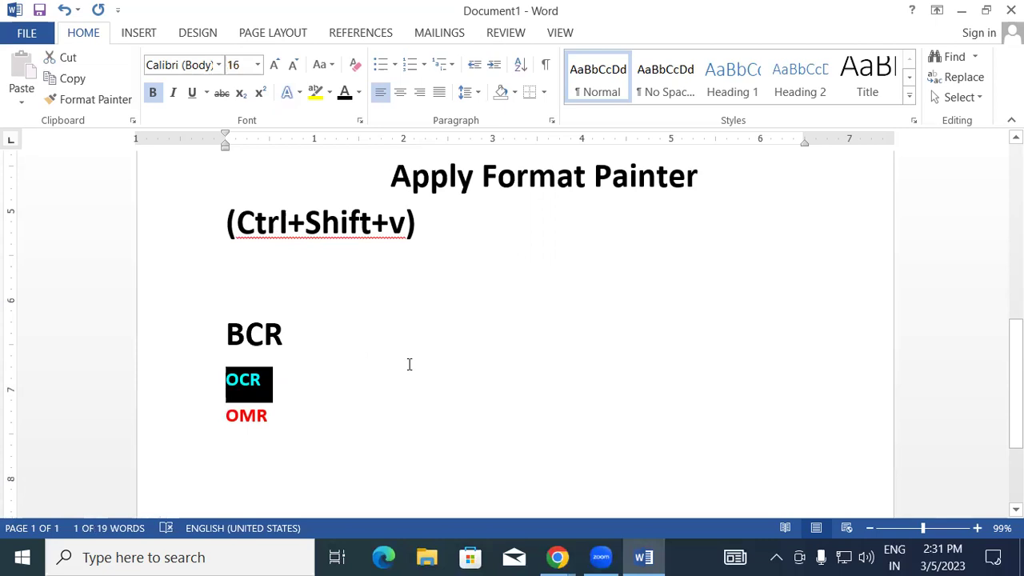
pyautogui.scroll(4, 349, 327)
pyautogui.scroll(4, 344, 264)
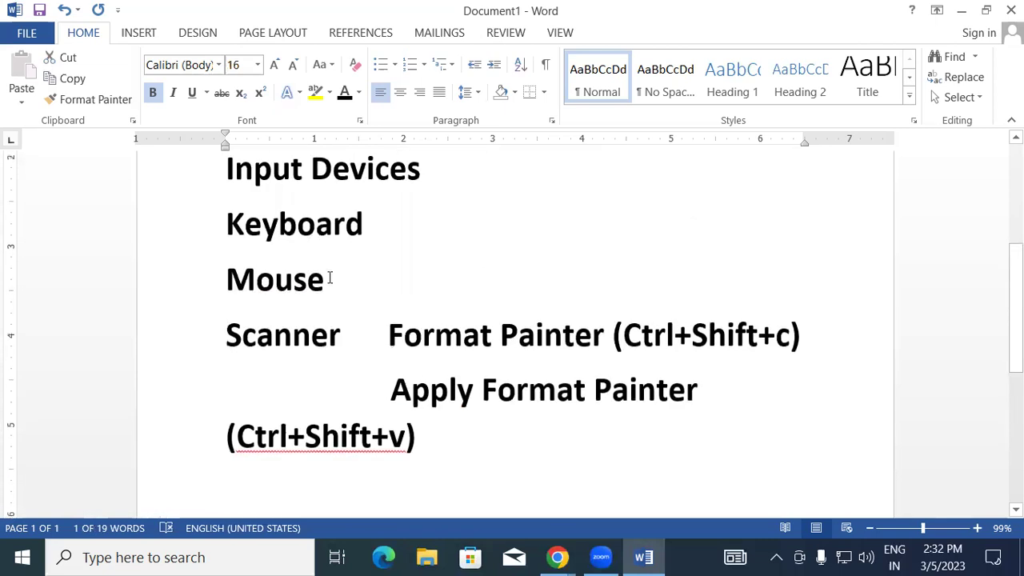
# Step: Paste the red OCR formatting onto the words Mouse and Keyboard
pyautogui.moveTo(329, 278); pyautogui.dragTo(216, 280)
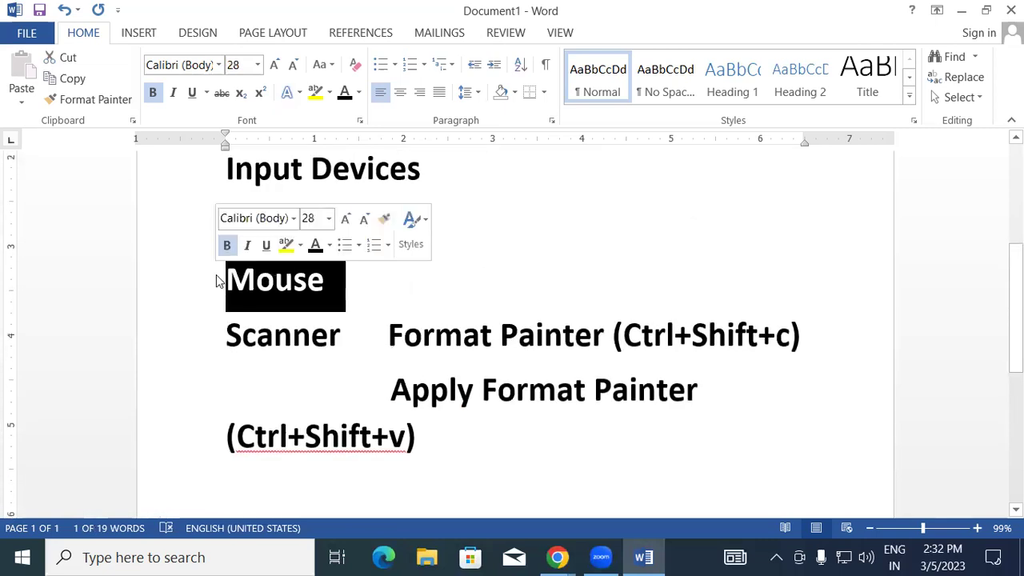
pyautogui.hotkey('ctrl', 'shift', 'v')
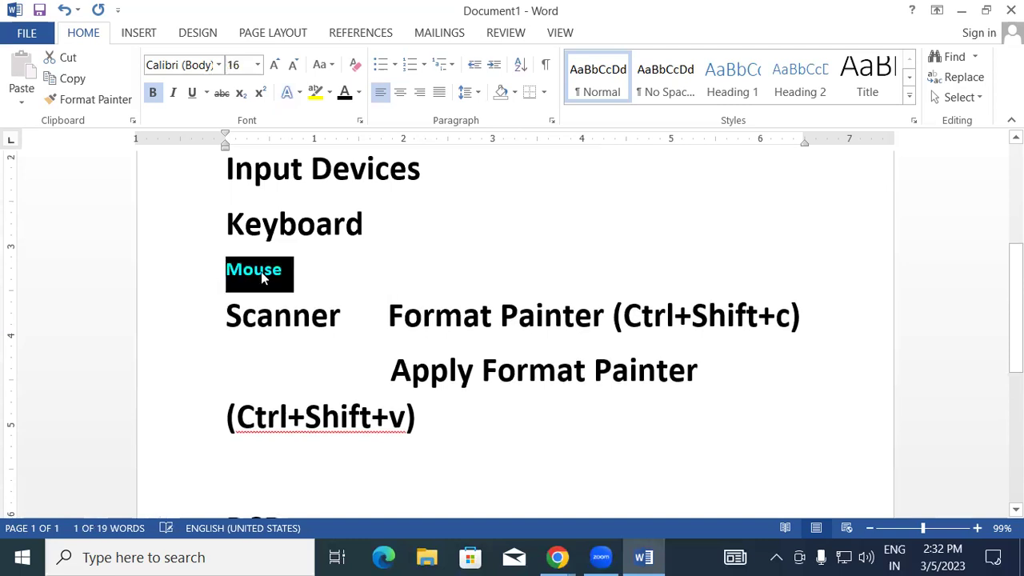
pyautogui.scroll(2, 371, 264)
pyautogui.click(373, 306)
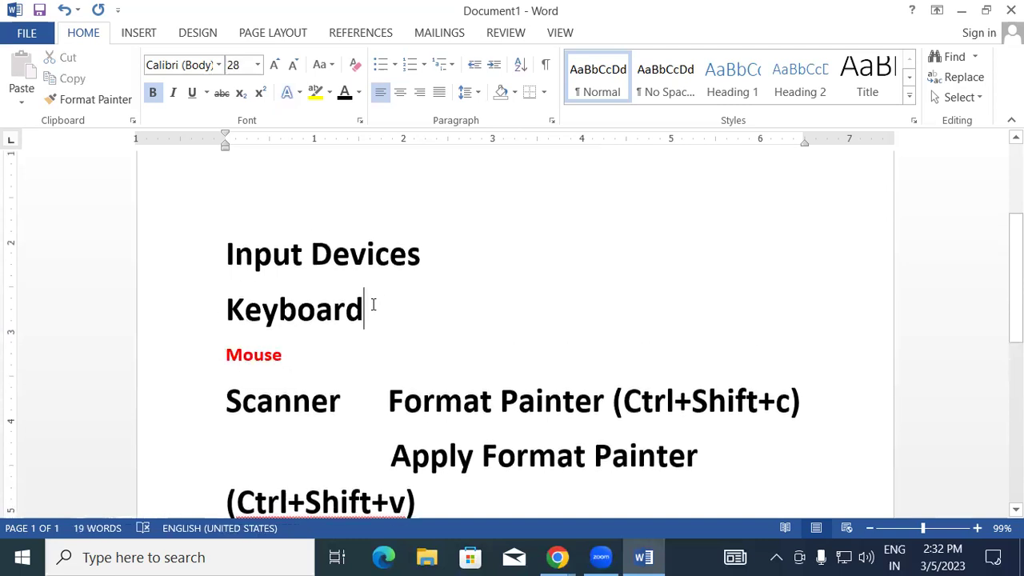
pyautogui.moveTo(372, 306); pyautogui.dragTo(207, 312)
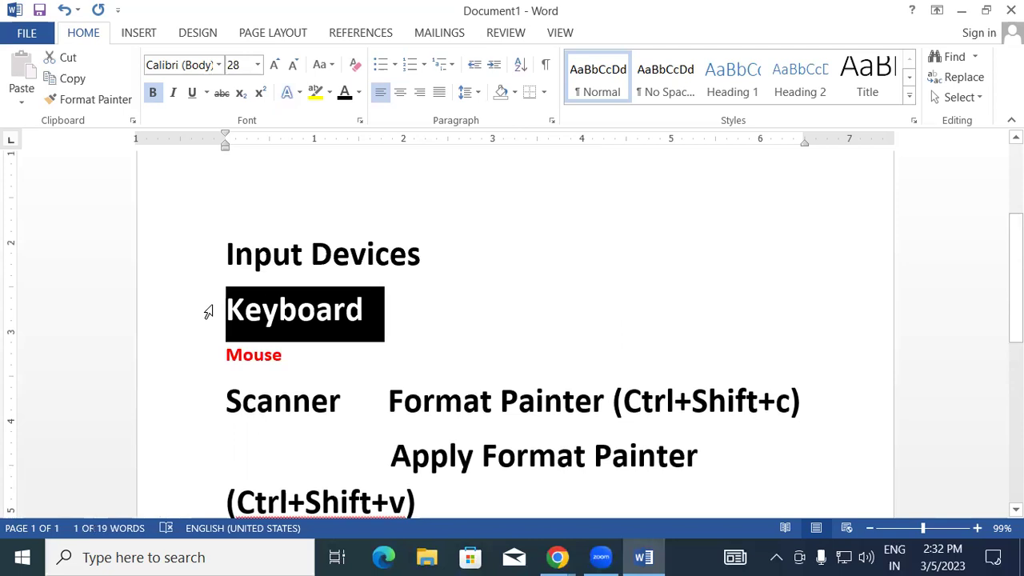
pyautogui.hotkey('ctrl', 'shift', 'v')
pyautogui.click(370, 323)
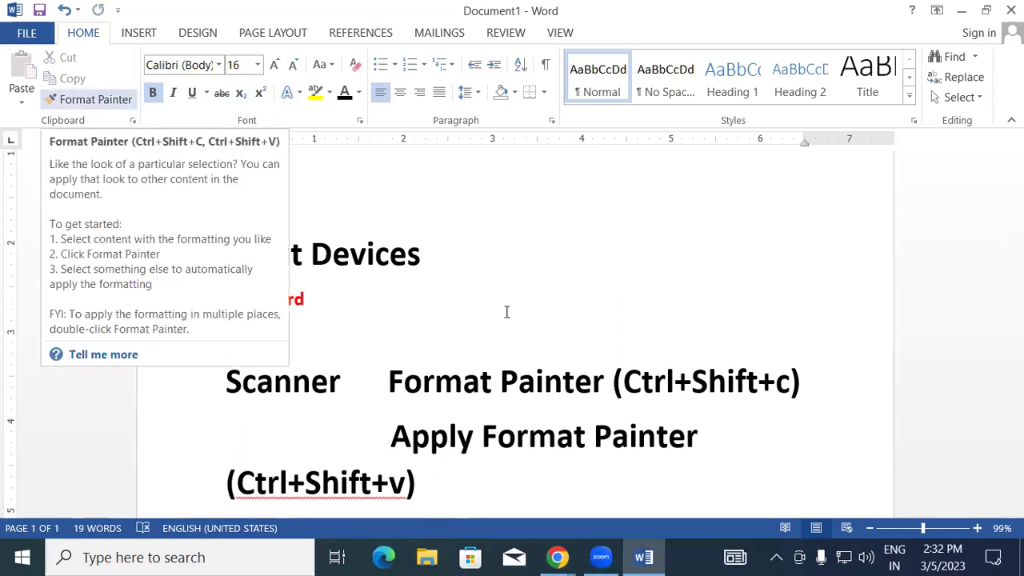
# Step: Copy the Input Devices heading's bold black format onto Keyboard, then select all text
pyautogui.click(230, 253)
pyautogui.moveTo(268, 252); pyautogui.dragTo(427, 258)
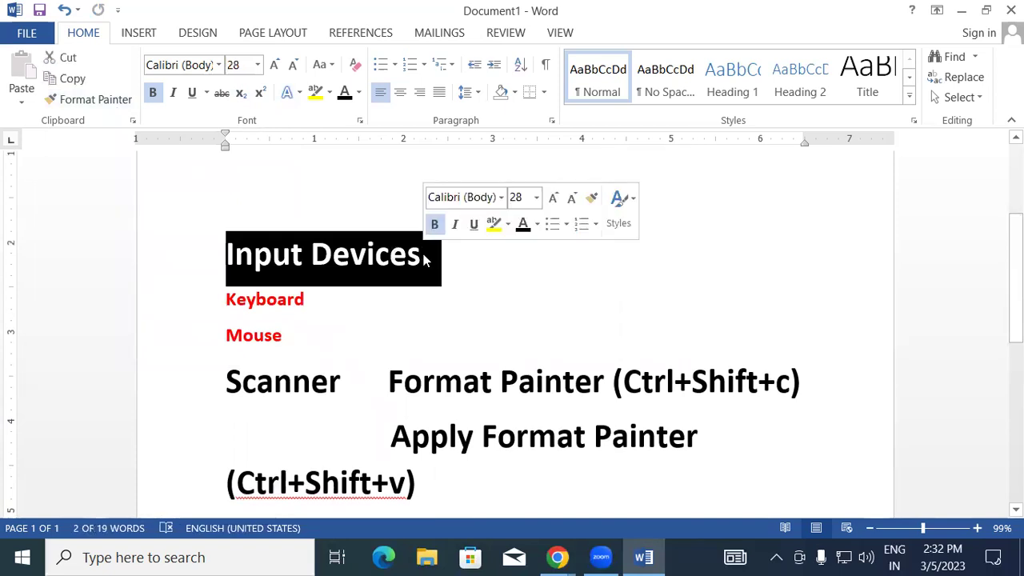
pyautogui.hotkey('ctrl', 'shift', 'c')
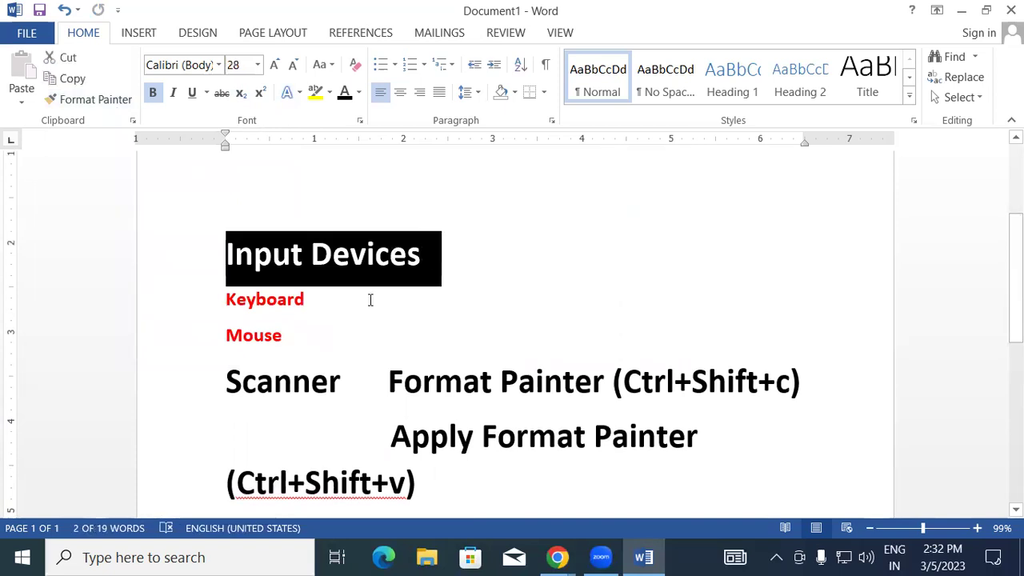
pyautogui.click(228, 300)
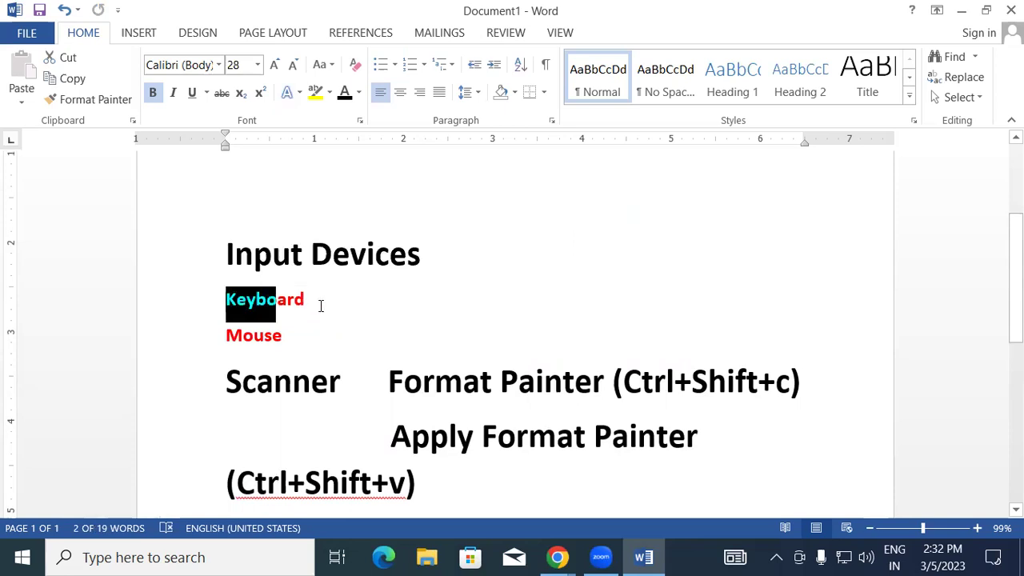
pyautogui.moveTo(228, 300); pyautogui.dragTo(317, 306)
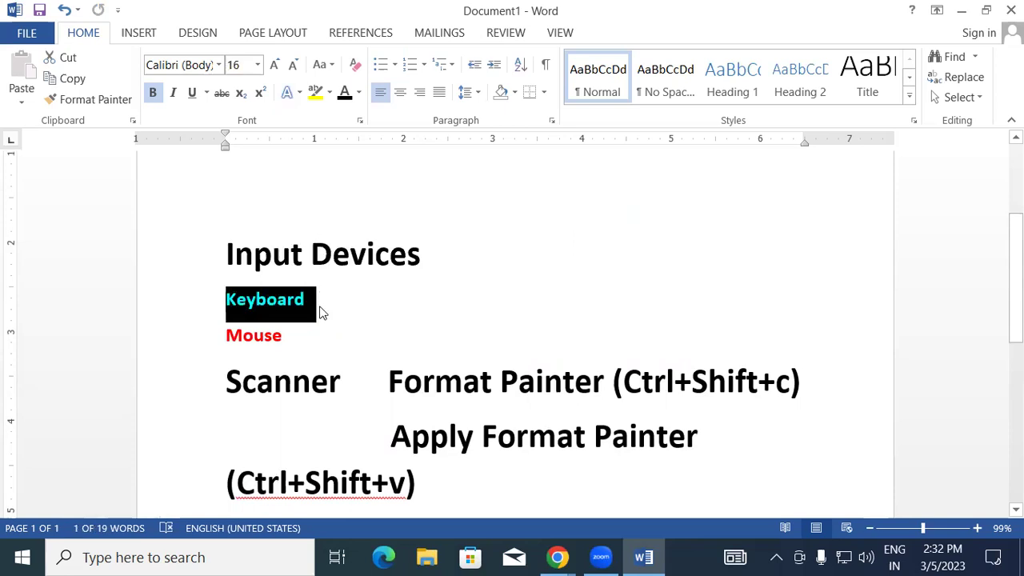
pyautogui.hotkey('ctrl', 'shift', 'v')
pyautogui.click(424, 313)
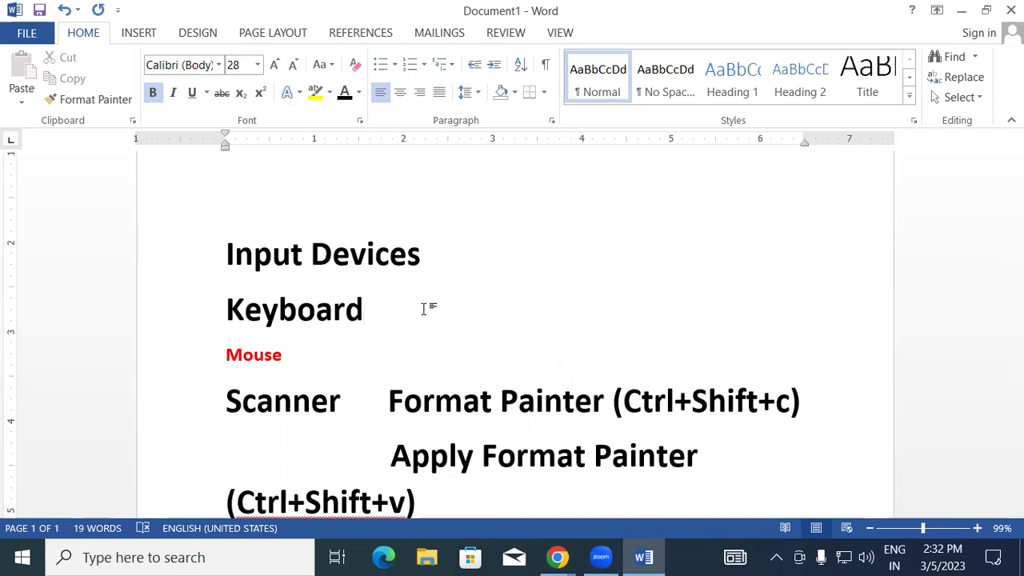
pyautogui.hotkey('ctrl', 'a')
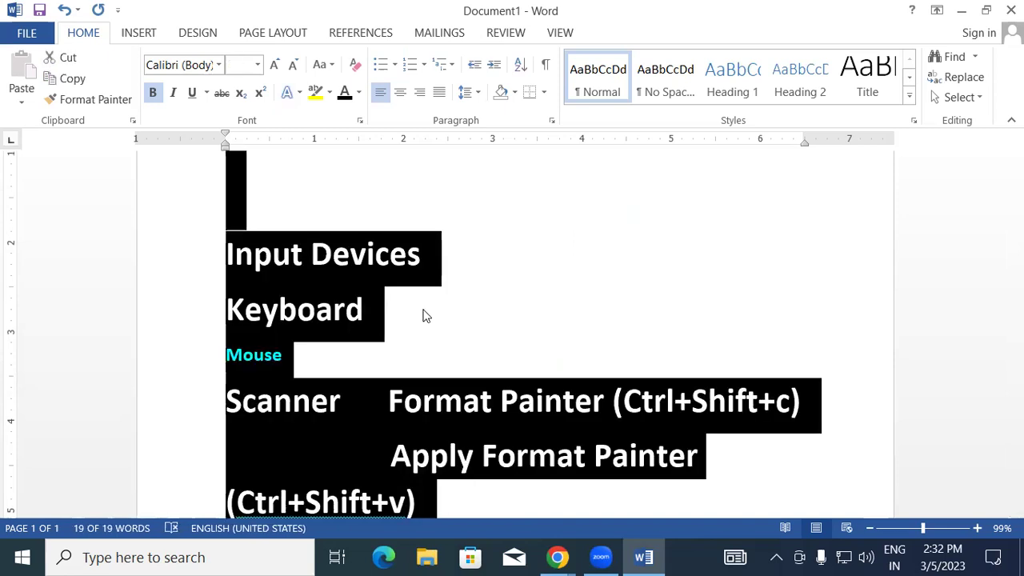
# Step: Delete all the text and generate sample paragraphs with =rand()
pyautogui.press('Delete')
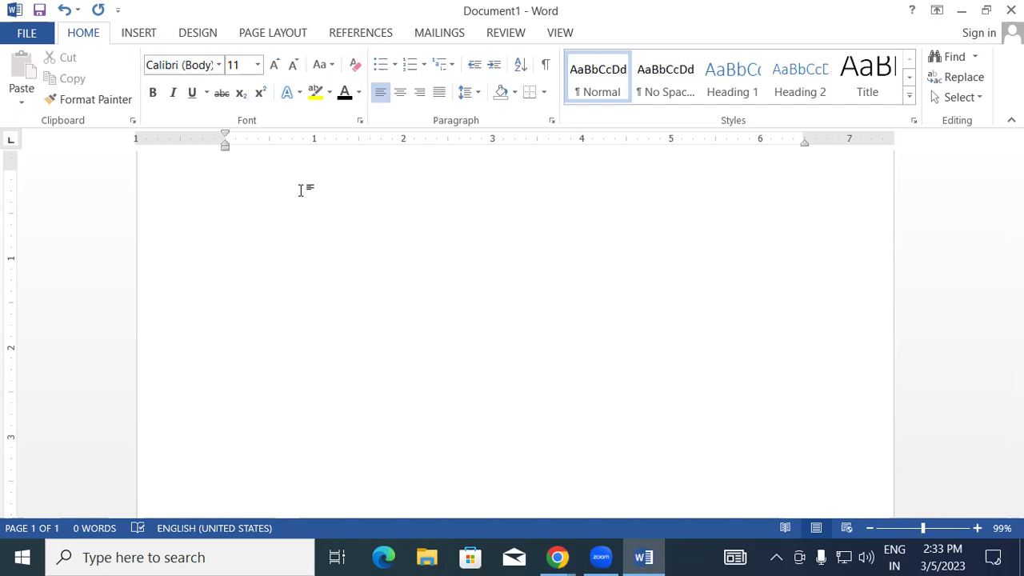
pyautogui.write('=')
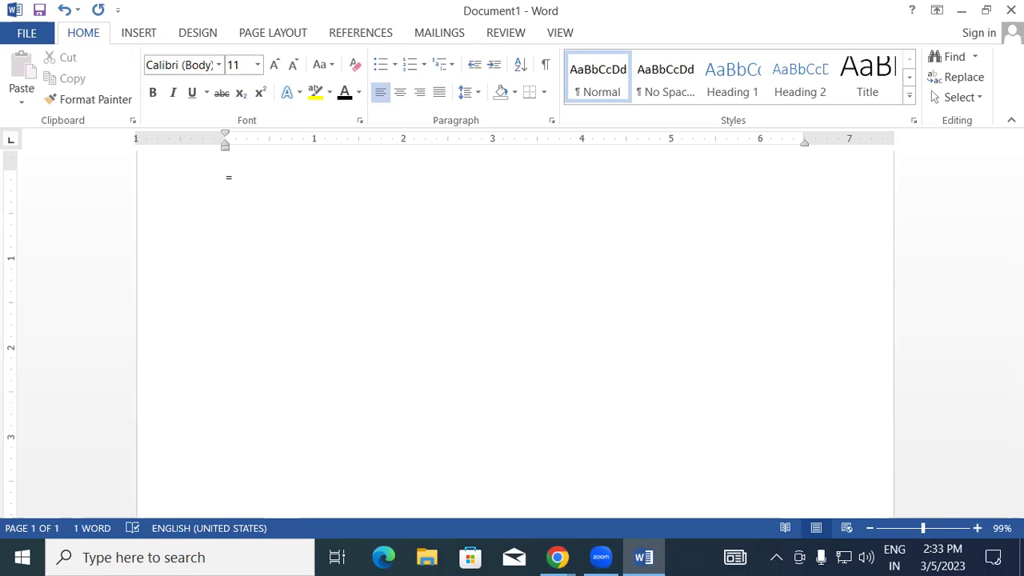
pyautogui.write('rand')
pyautogui.write('(')
pyautogui.write(')')
pyautogui.press('Return')
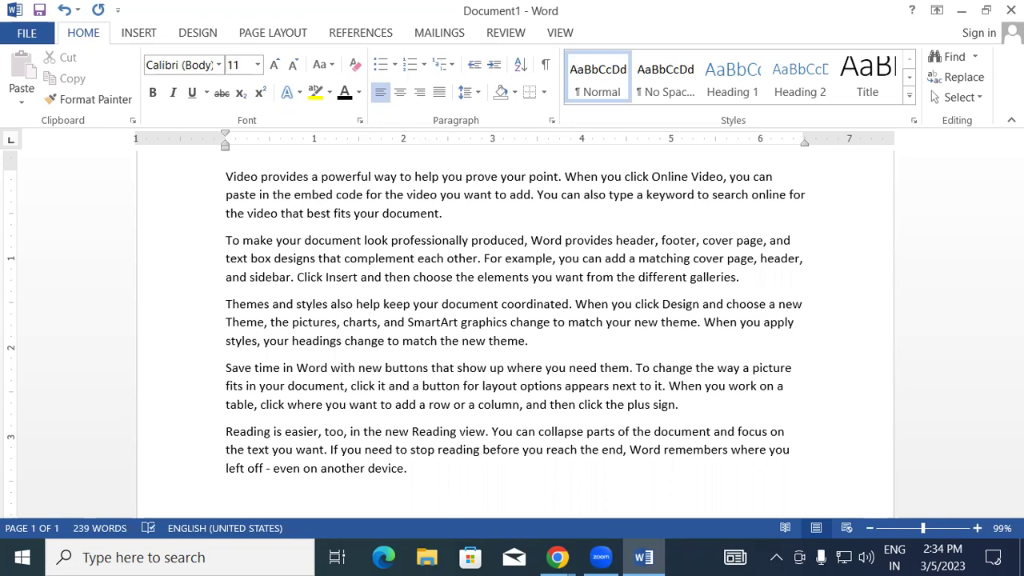
# Step: Undo the =rand() expansion, regenerate the five paragraphs, and select them all
pyautogui.hotkey('ctrl', 'z')
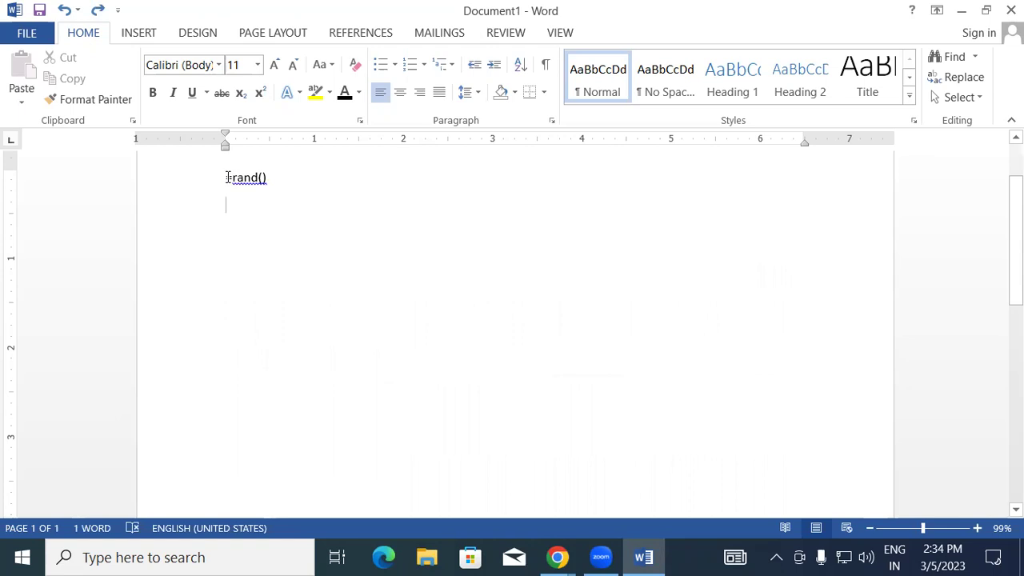
pyautogui.click(270, 180)
pyautogui.write('enter')
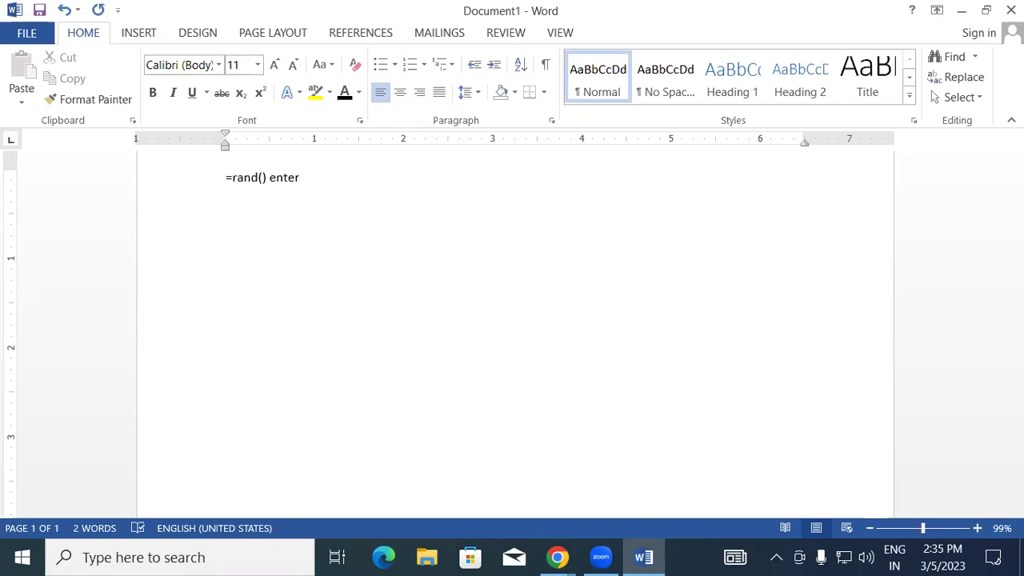
pyautogui.press('BackSpace')
pyautogui.press('BackSpace')
pyautogui.press('BackSpace')
pyautogui.press('BackSpace')
pyautogui.press('BackSpace')
pyautogui.press('BackSpace')
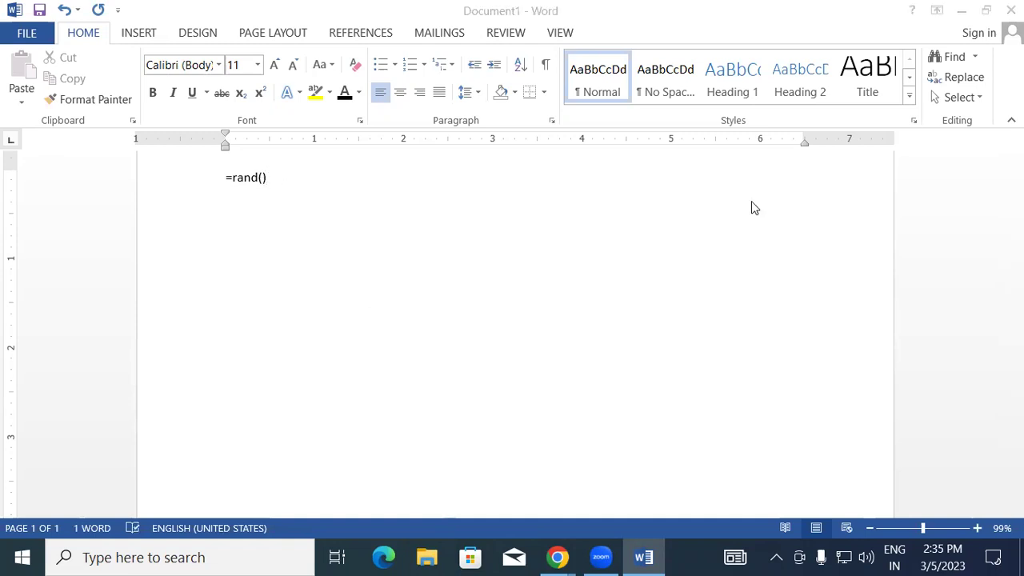
pyautogui.press('Return')
pyautogui.moveTo(223, 175); pyautogui.dragTo(783, 458)
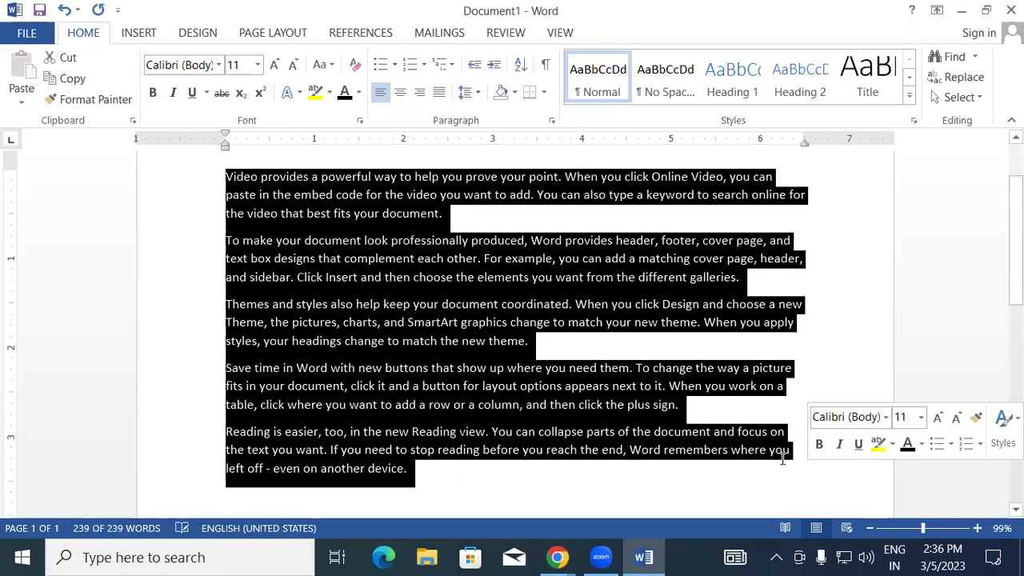
# Step: Delete the five paragraphs, insert one with =rand(1), and select all
pyautogui.press('Delete')
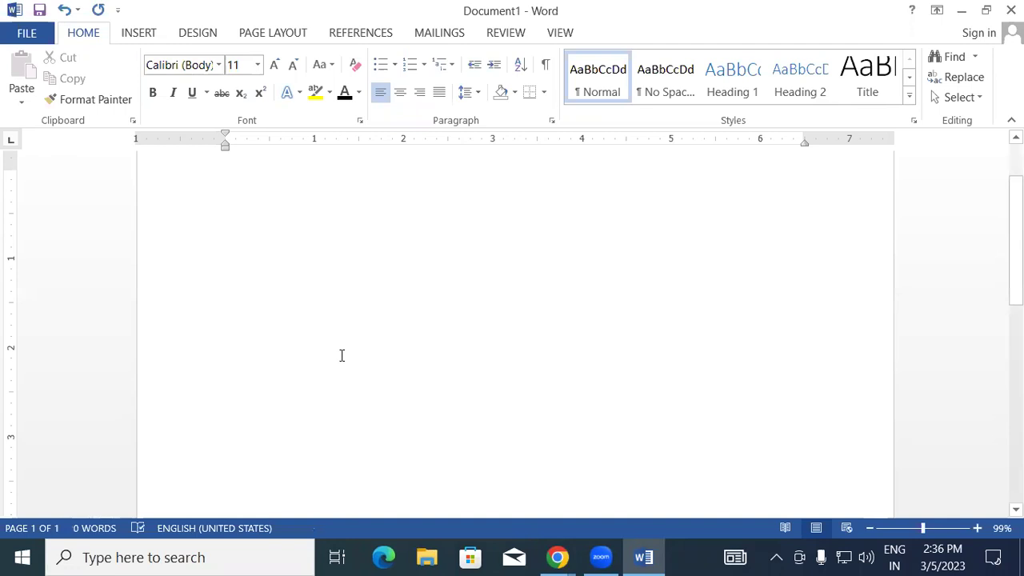
pyautogui.write('=rand')
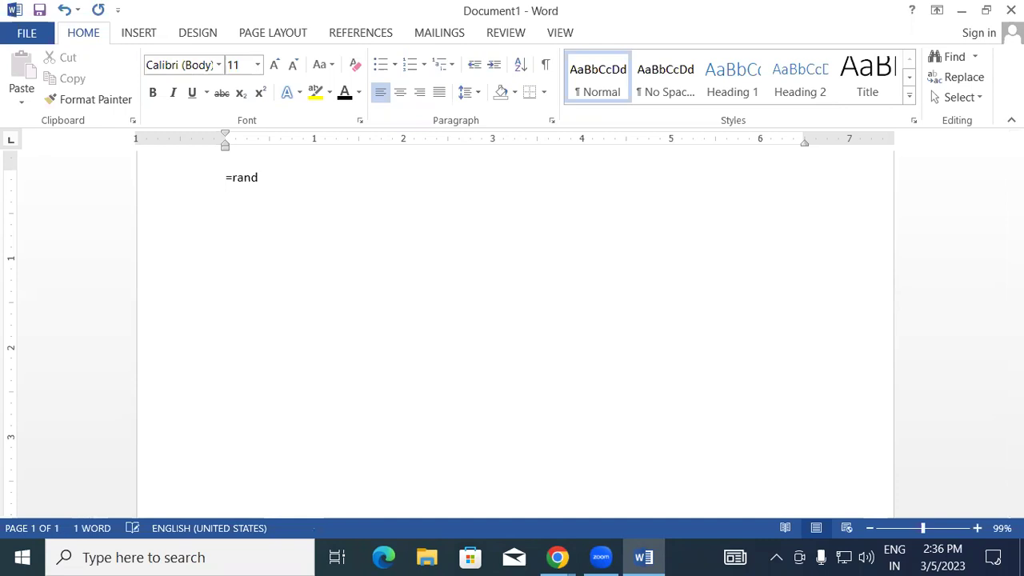
pyautogui.write('(')
pyautogui.write('1')
pyautogui.write(')')
pyautogui.press('Return')
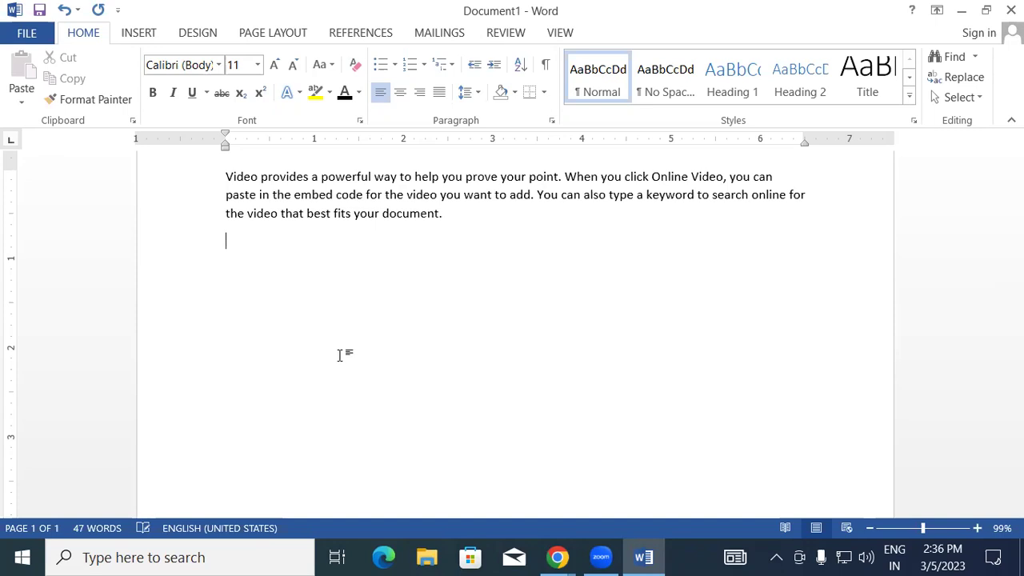
pyautogui.hotkey('ctrl', 'a')
# Step: Delete the paragraph and generate three sample paragraphs with =rand(3)
pyautogui.press('Delete')
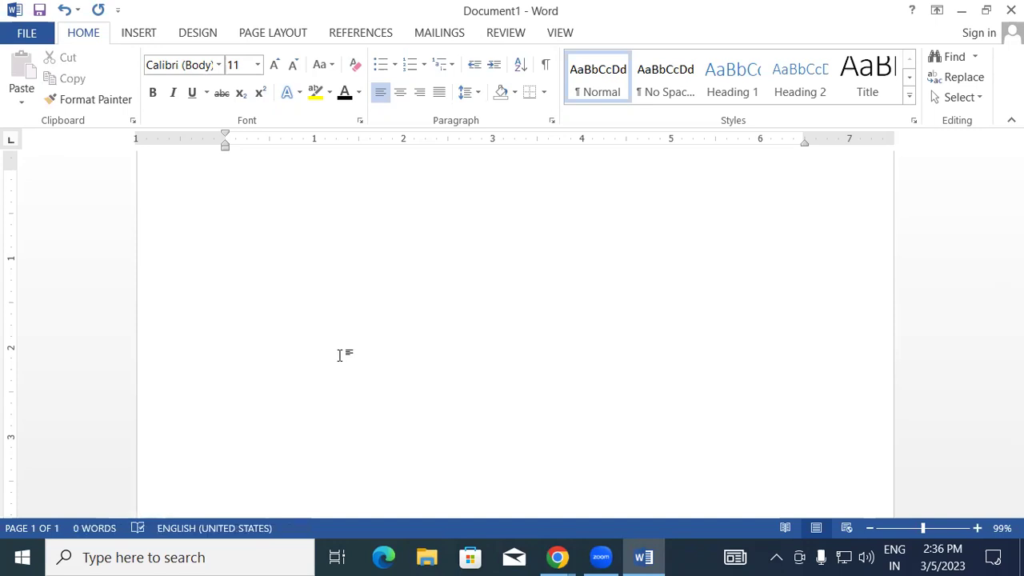
pyautogui.write('=rand(')
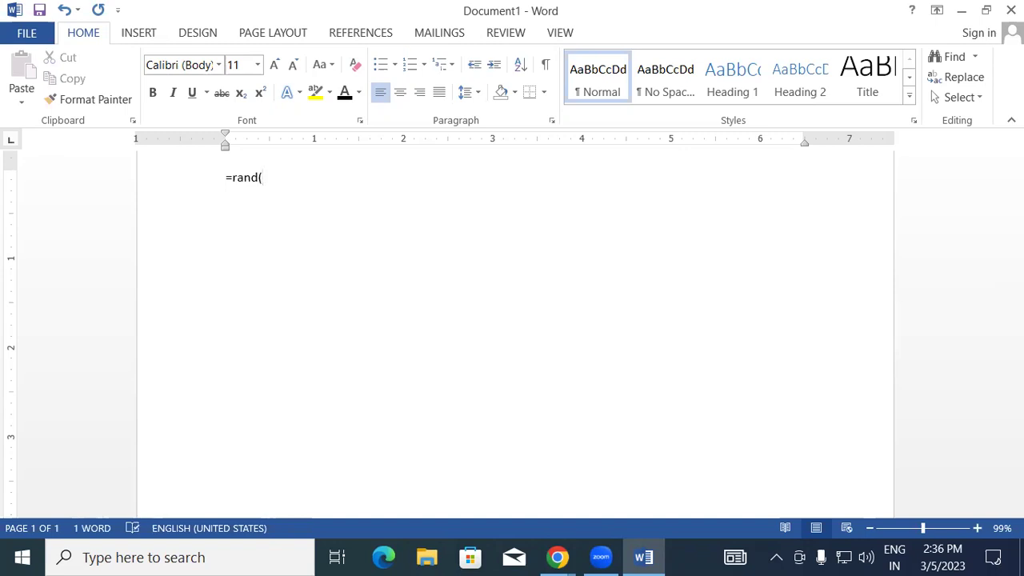
pyautogui.write('3)')
pyautogui.press('Return')
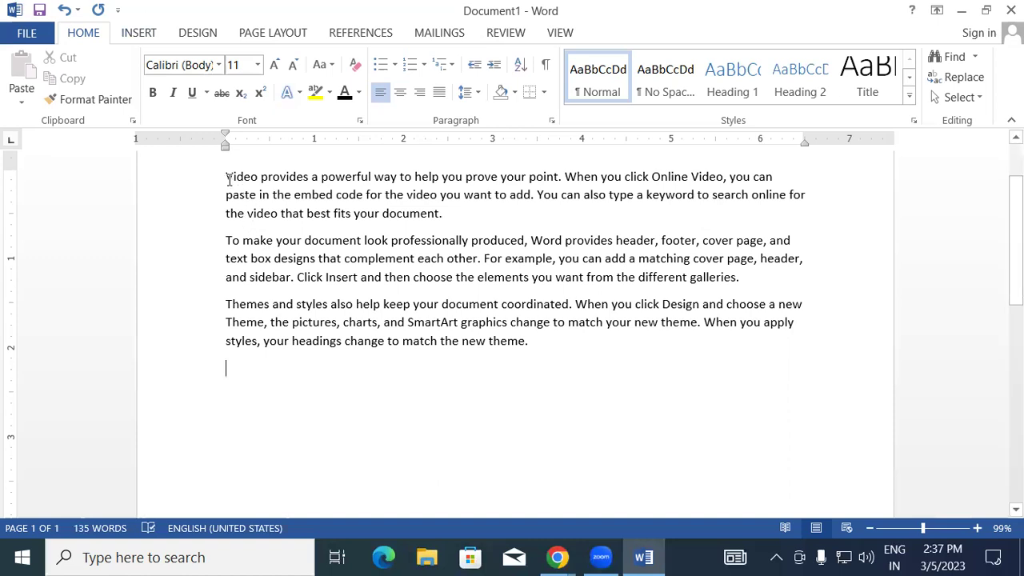
# Step: Select the three paragraphs and try font size 26, then return to 11
pyautogui.moveTo(228, 177); pyautogui.dragTo(547, 357)
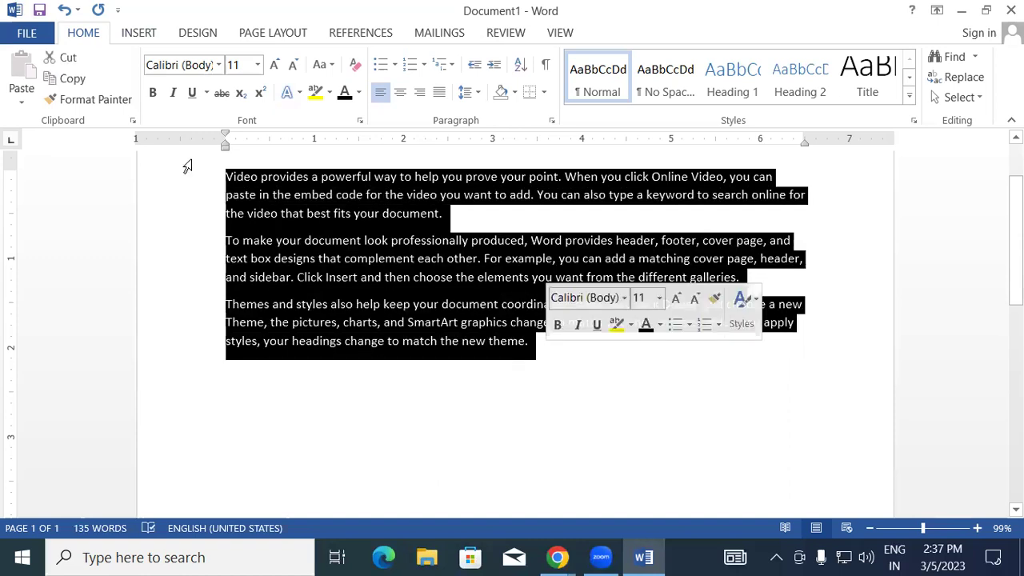
pyautogui.click(256, 65)
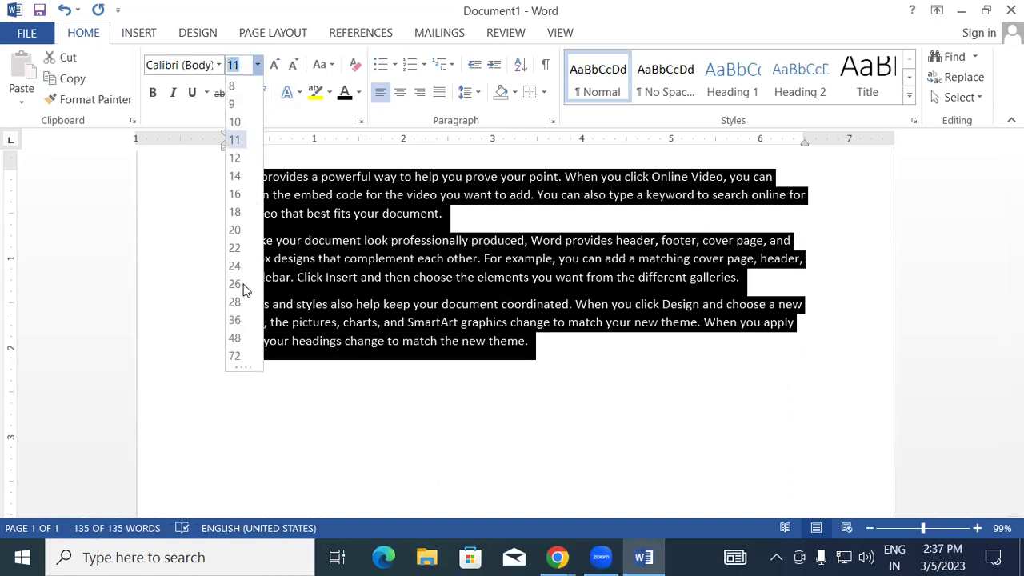
pyautogui.click(244, 288)
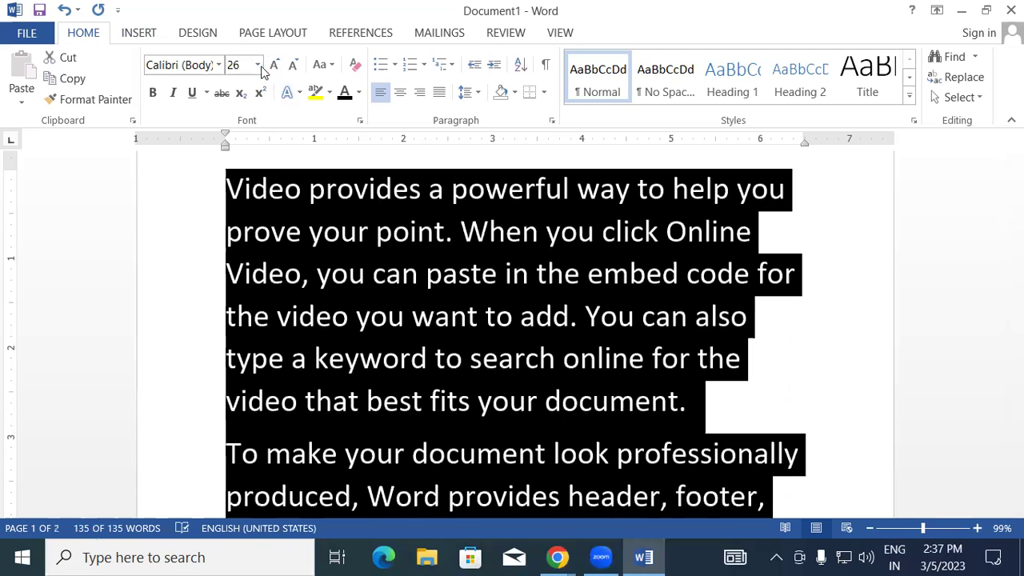
pyautogui.click(257, 65)
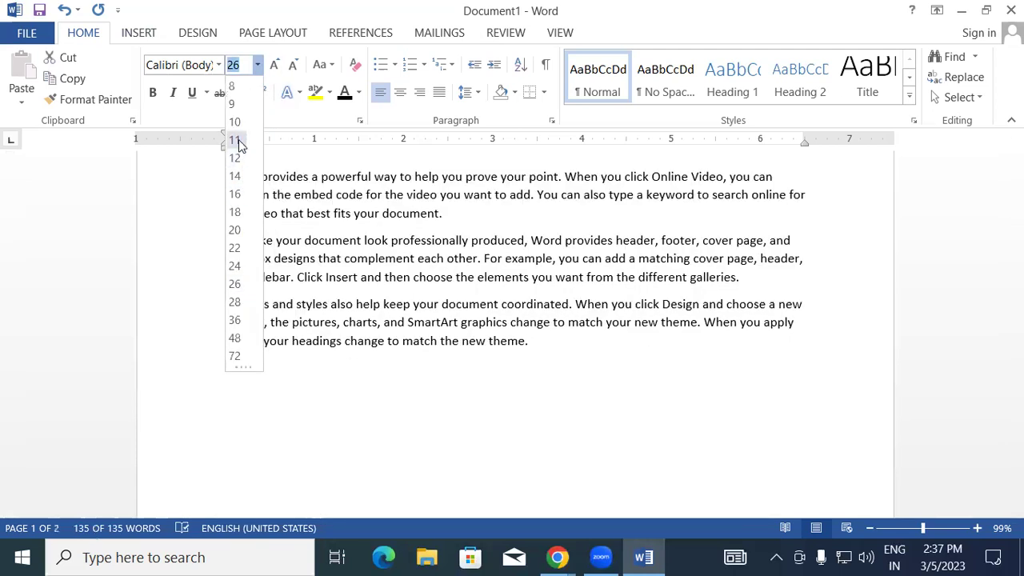
pyautogui.click(238, 139)
# Step: Step the text size up and down with Grow and Shrink Font, ending at 12 pt
pyautogui.click(273, 65)
pyautogui.click(274, 65)
pyautogui.click(273, 65)
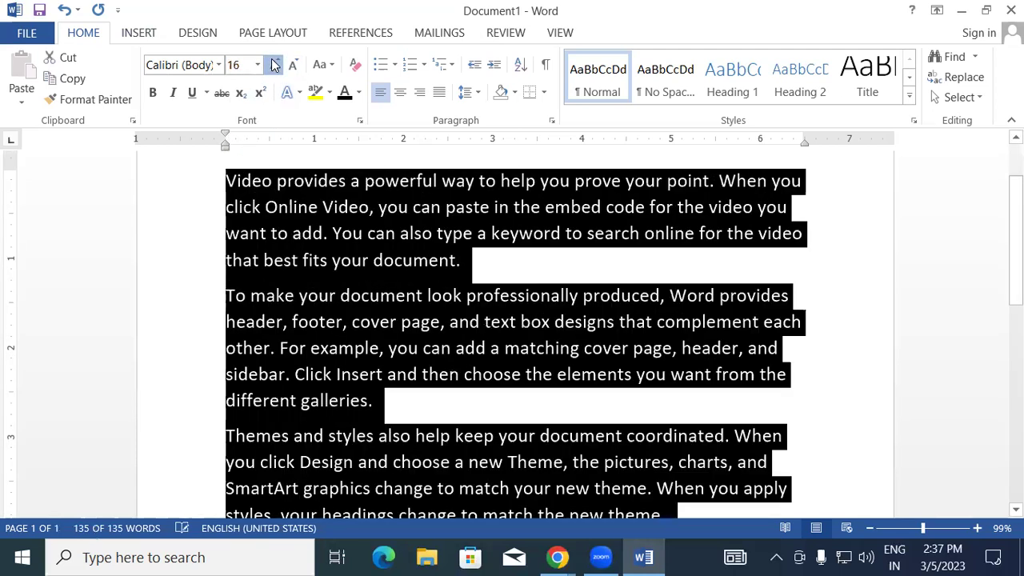
pyautogui.click(292, 70)
pyautogui.click(293, 70)
pyautogui.click(293, 70)
pyautogui.click(293, 71)
pyautogui.click(293, 70)
pyautogui.click(292, 70)
pyautogui.click(293, 70)
pyautogui.click(272, 70)
pyautogui.click(271, 70)
pyautogui.click(271, 70)
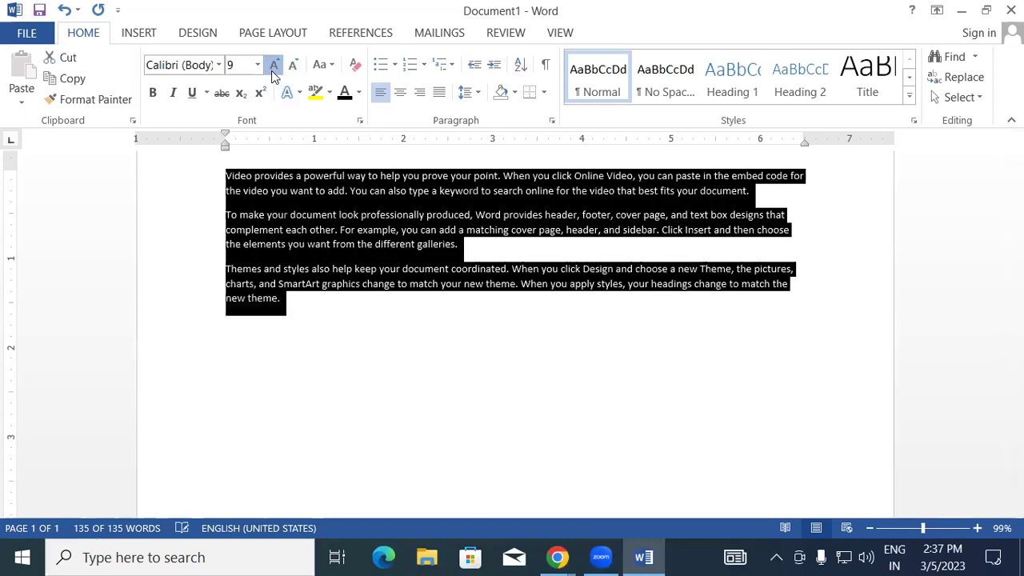
pyautogui.click(271, 70)
pyautogui.click(271, 70)
pyautogui.click(271, 71)
pyautogui.click(271, 71)
pyautogui.click(272, 70)
pyautogui.click(293, 71)
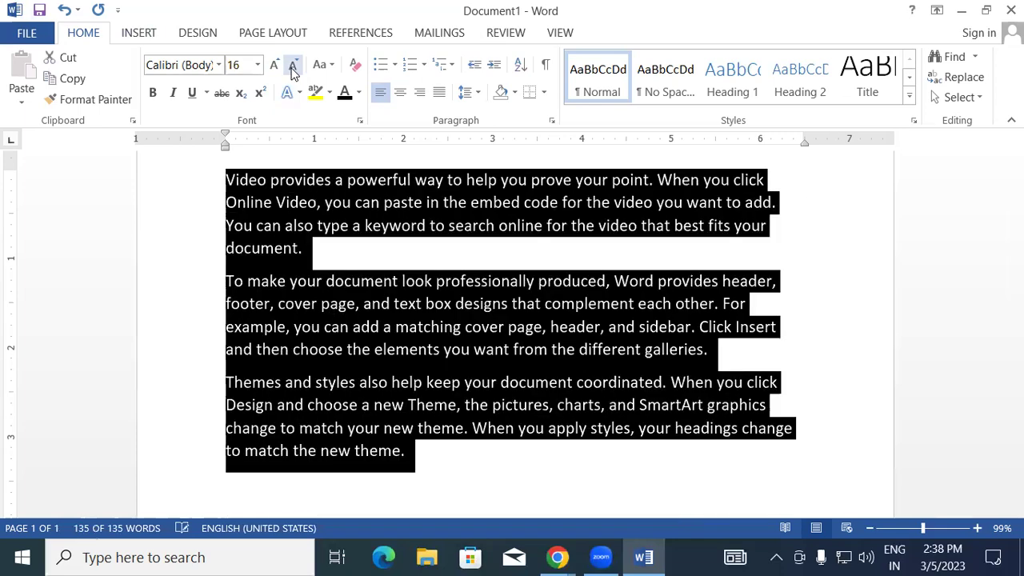
pyautogui.click(293, 70)
pyautogui.click(293, 70)
pyautogui.click(292, 70)
pyautogui.click(293, 70)
pyautogui.click(293, 71)
pyautogui.click(293, 70)
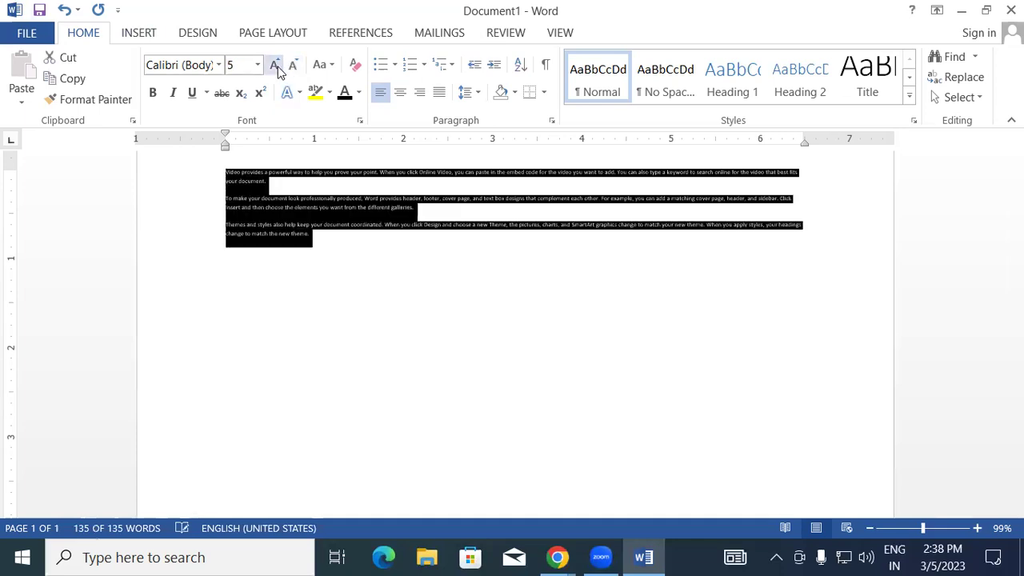
pyautogui.click(275, 67)
pyautogui.click(276, 67)
pyautogui.click(275, 67)
pyautogui.click(275, 67)
pyautogui.click(276, 67)
pyautogui.click(275, 67)
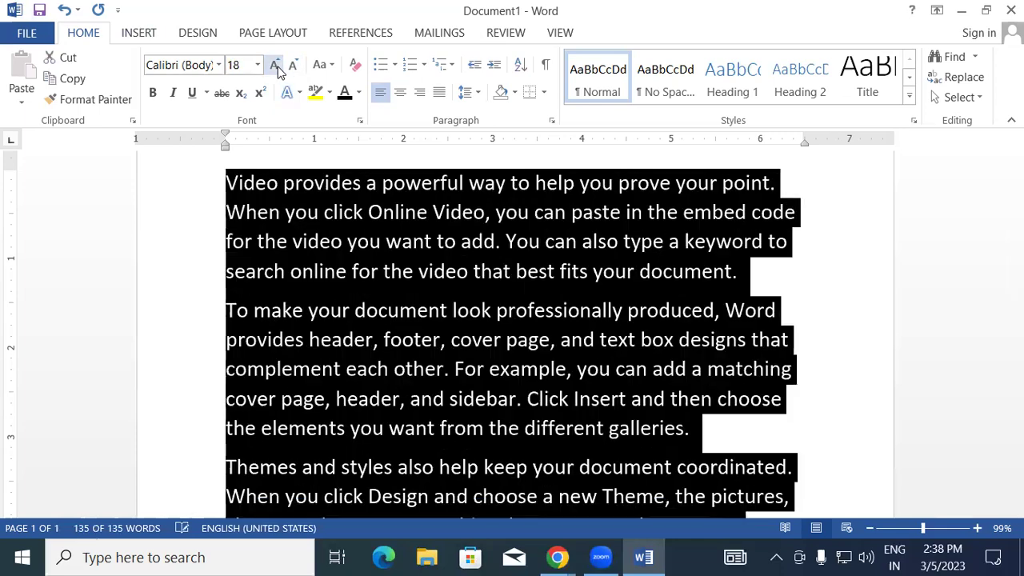
pyautogui.click(292, 70)
pyautogui.click(292, 70)
pyautogui.click(293, 71)
pyautogui.click(293, 70)
pyautogui.click(293, 71)
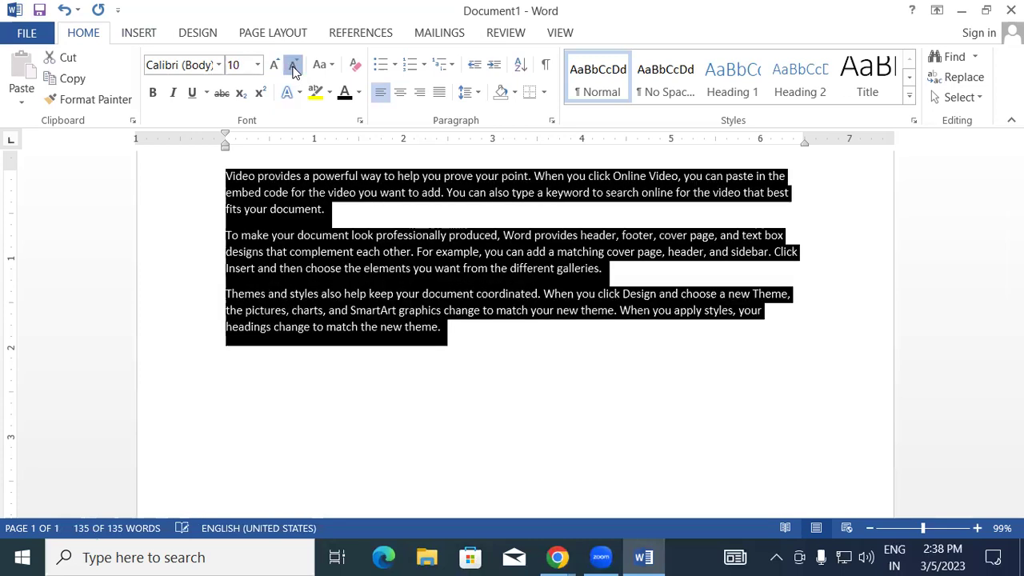
pyautogui.click(292, 70)
pyautogui.click(293, 71)
pyautogui.click(274, 68)
pyautogui.click(275, 67)
pyautogui.click(274, 67)
pyautogui.click(275, 67)
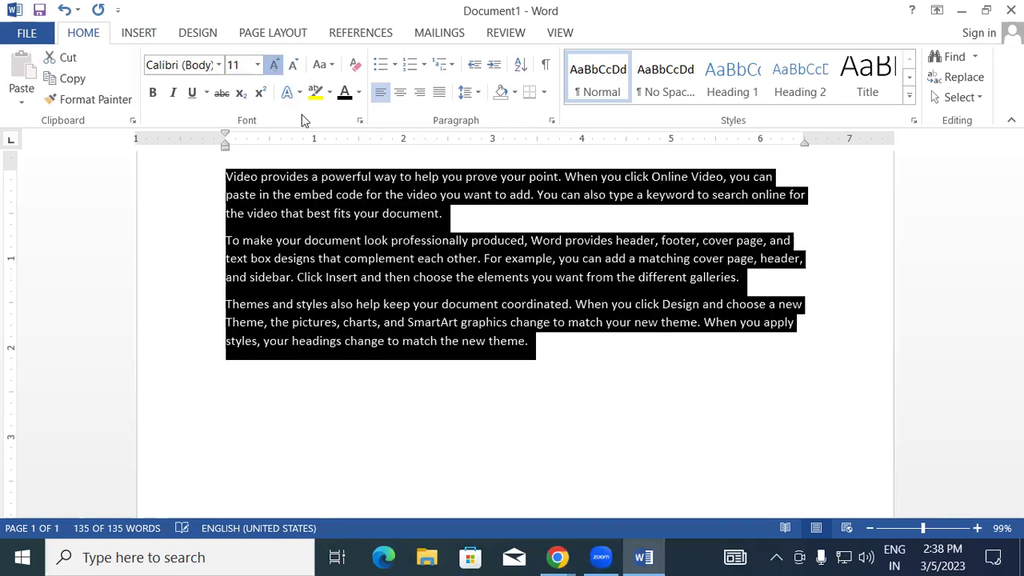
pyautogui.click(586, 222)
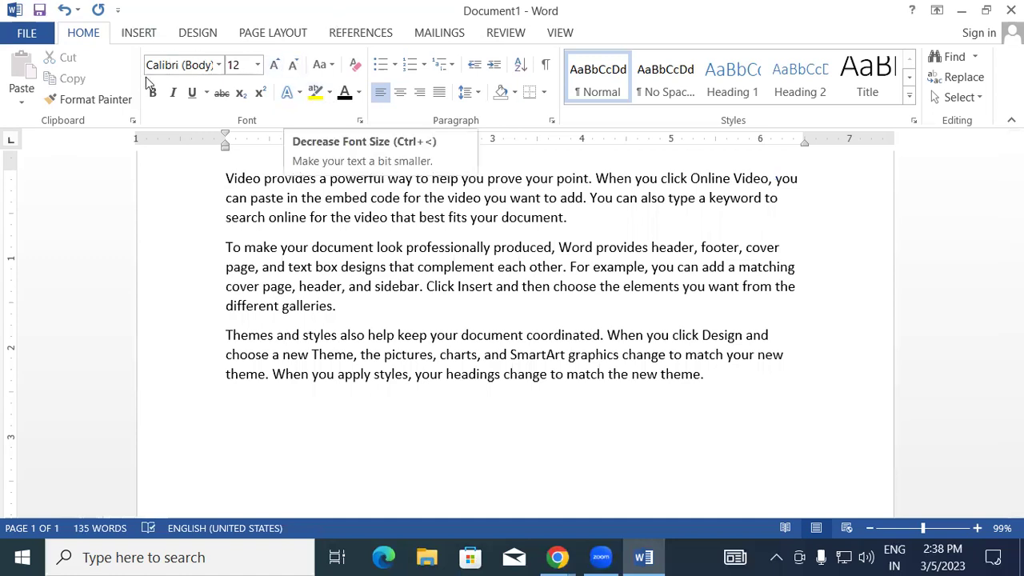
pyautogui.moveTo(226, 178); pyautogui.dragTo(726, 377)
pyautogui.click(726, 377)
pyautogui.moveTo(226, 178); pyautogui.dragTo(723, 389)
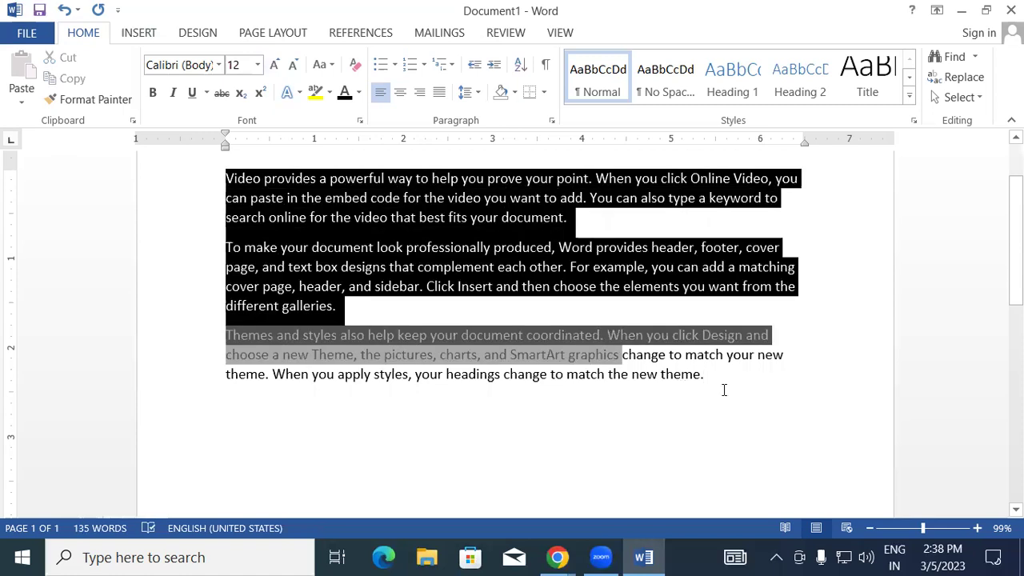
pyautogui.click(219, 65)
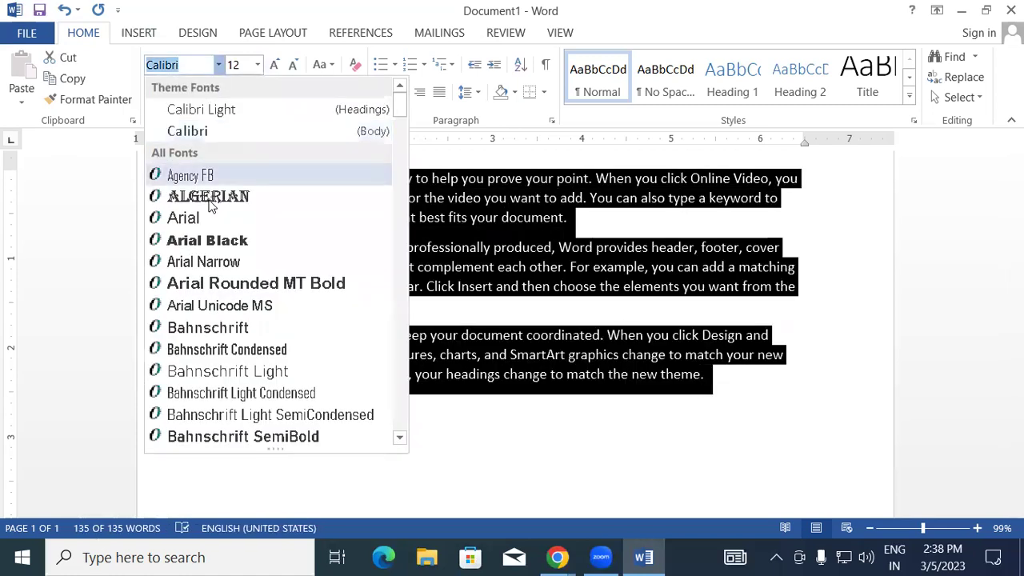
pyautogui.scroll(-6, 252, 390)
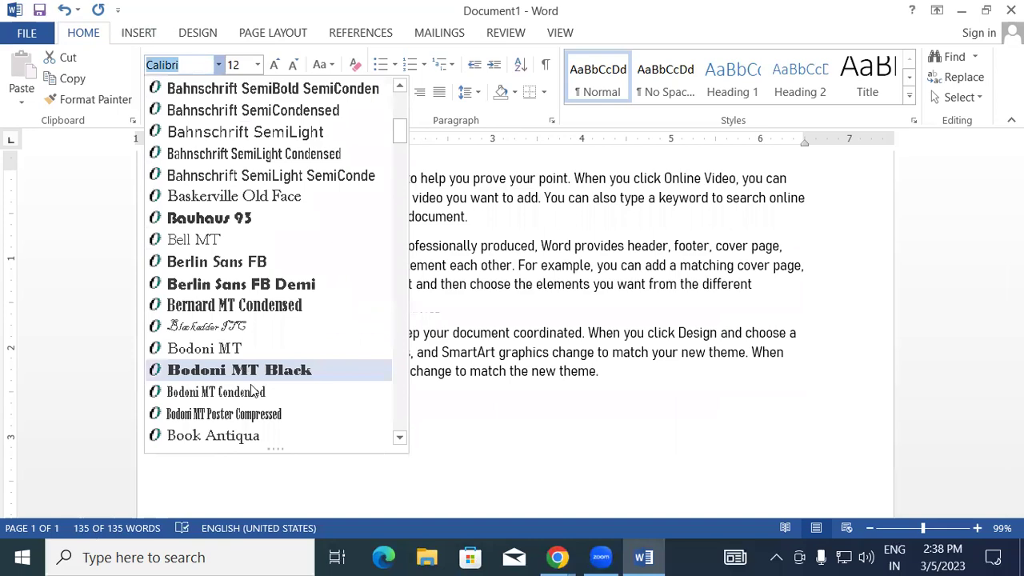
pyautogui.scroll(-4, 253, 390)
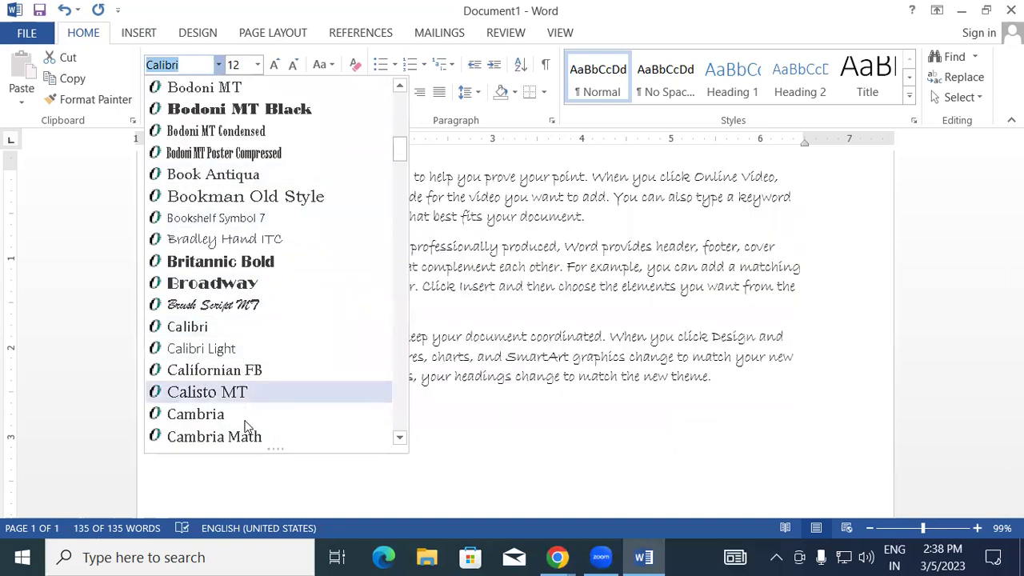
pyautogui.scroll(-5, 260, 432)
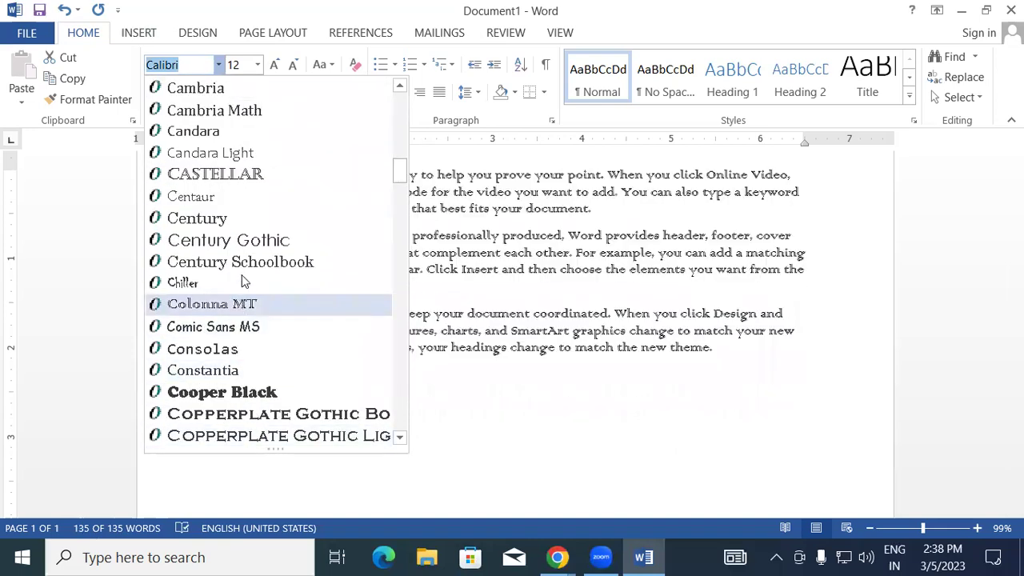
pyautogui.scroll(-1, 240, 312)
pyautogui.scroll(-2, 256, 314)
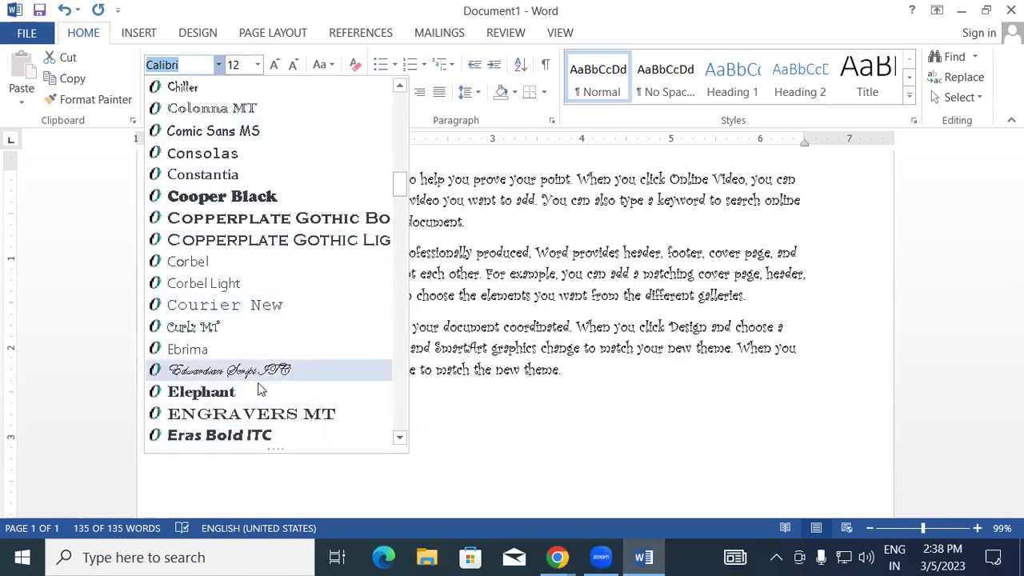
pyautogui.click(737, 383)
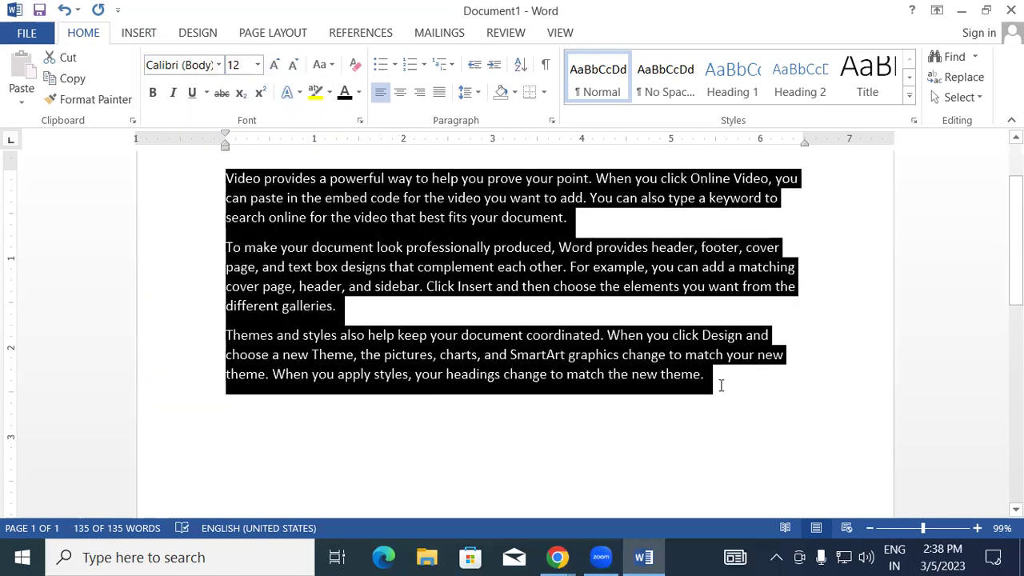
pyautogui.click(720, 385)
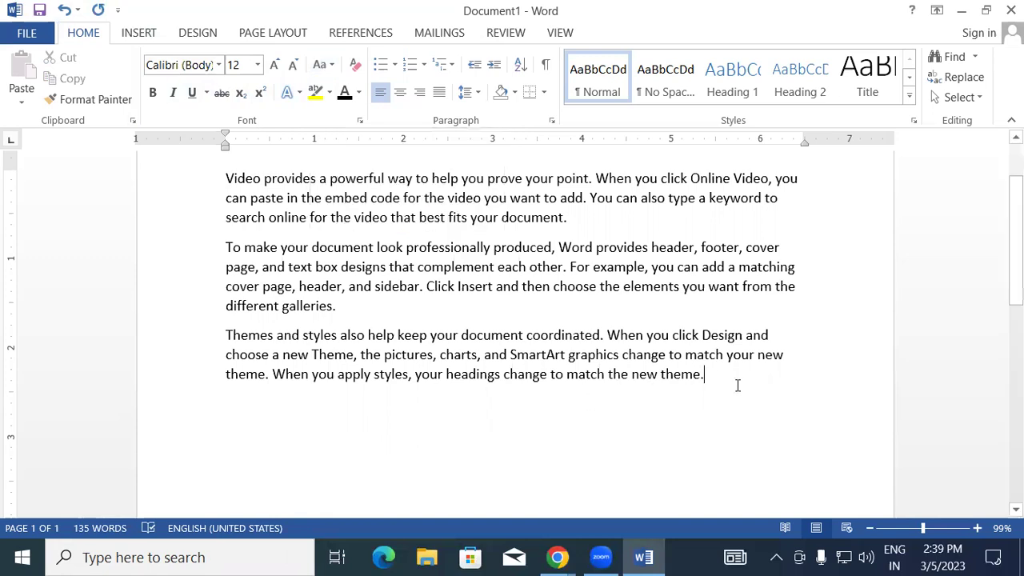
# Step: Add a line 'Change Case Shift+F3' below the third sample paragraph
pyautogui.press('Return')
pyautogui.press('Return')
pyautogui.scroll(-2, 260, 306)
pyautogui.write('Change Case ')
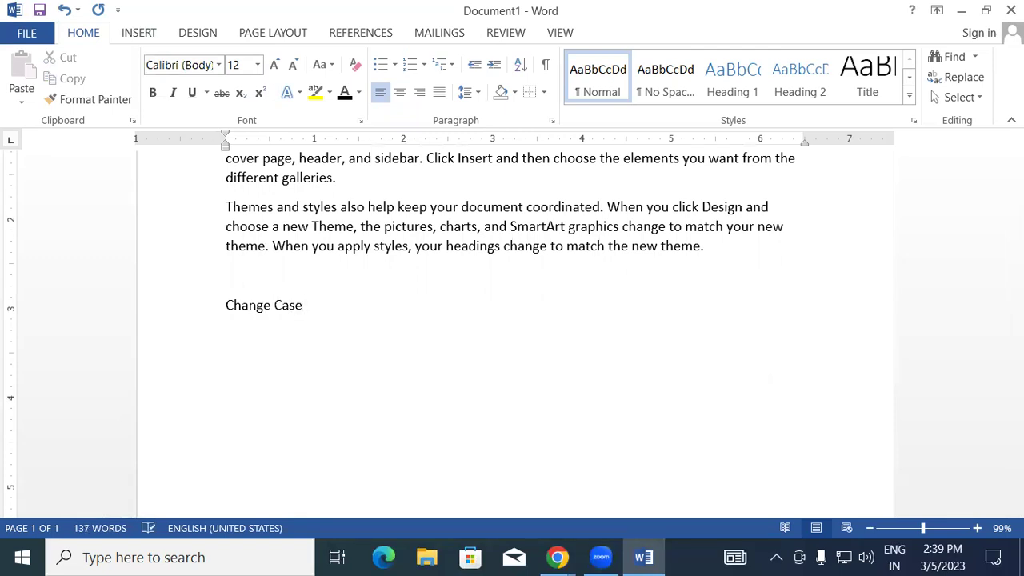
pyautogui.write(' Shift+')
pyautogui.write('F3')
# Step: Make the 'Shift+F3' shortcut text bold and red
pyautogui.moveTo(308, 305); pyautogui.dragTo(358, 305)
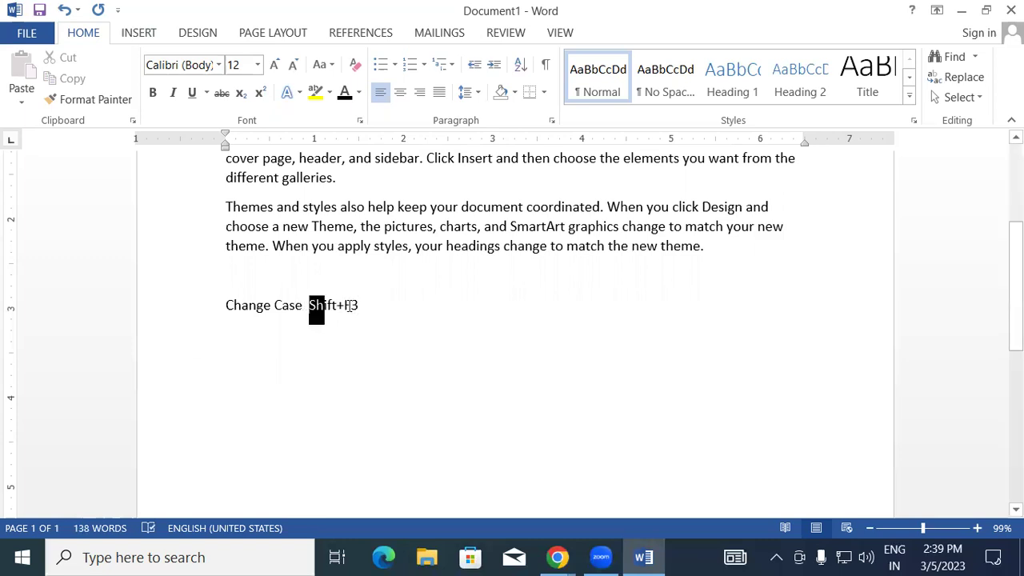
pyautogui.click(152, 92)
pyautogui.click(359, 92)
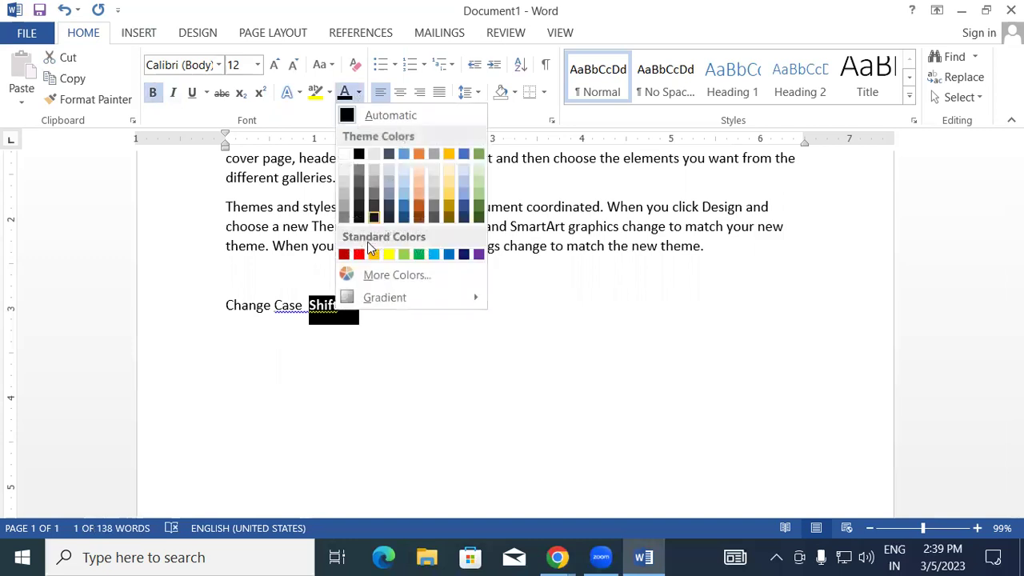
pyautogui.click(358, 248)
# Step: Accept the 'Case Shift' spelling suggestion to fix the flagged double space
pyautogui.rightClick(289, 315)
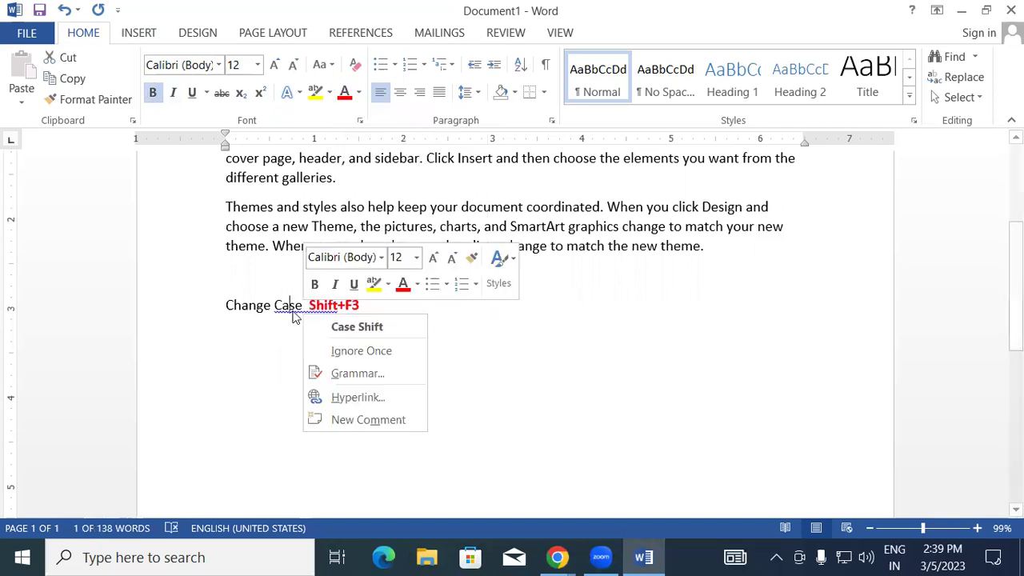
pyautogui.click(361, 327)
pyautogui.click(400, 303)
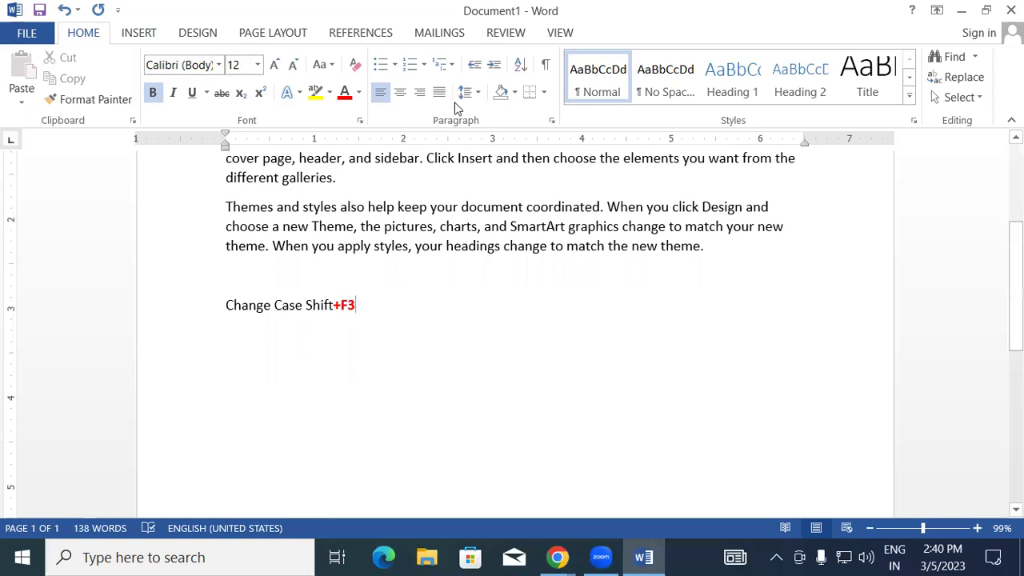
pyautogui.scroll(1, 443, 266)
pyautogui.scroll(3, 443, 266)
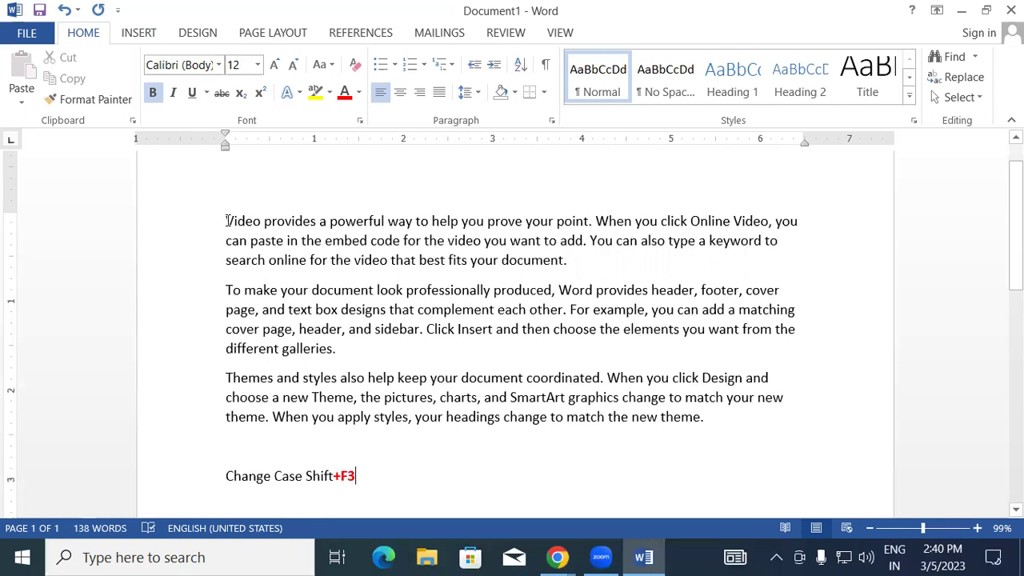
# Step: Select the whole first paragraph, from 'Video provides' through 'document.'
pyautogui.moveTo(226, 221); pyautogui.dragTo(585, 258)
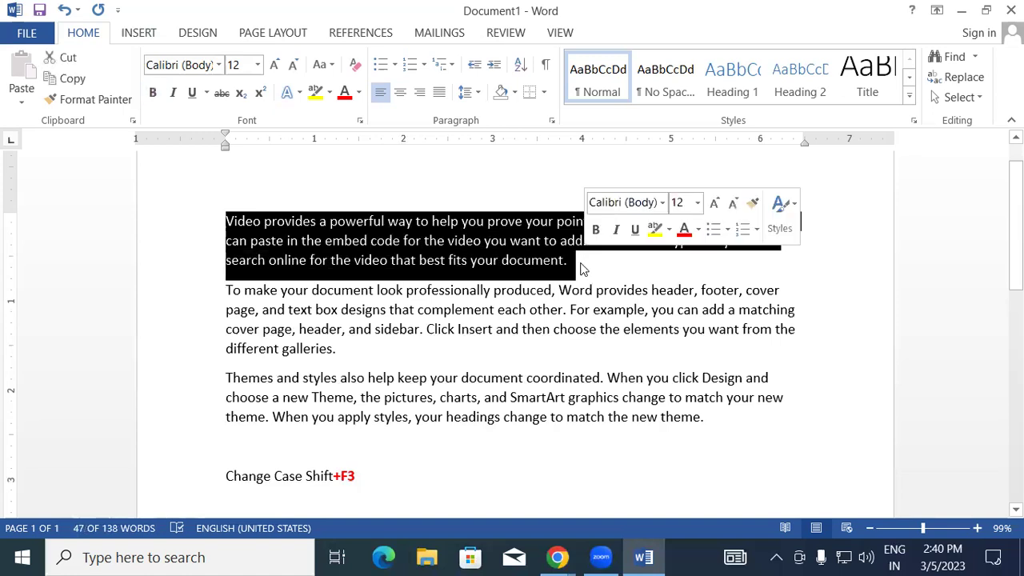
pyautogui.click(572, 261)
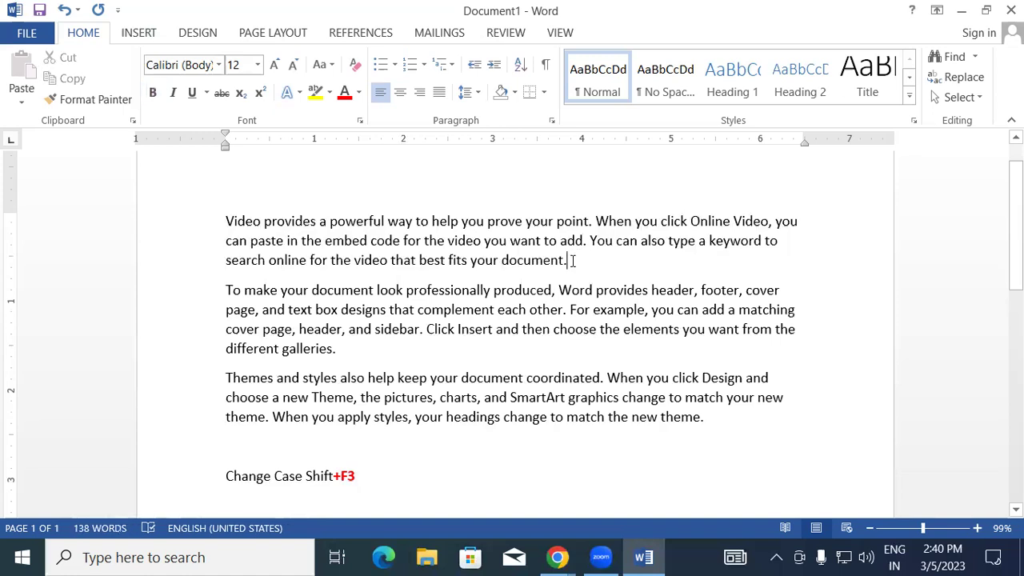
pyautogui.hotkey('ctrl', 'shift', 'Left')
pyautogui.hotkey('ctrl', 'shift', 'Left')
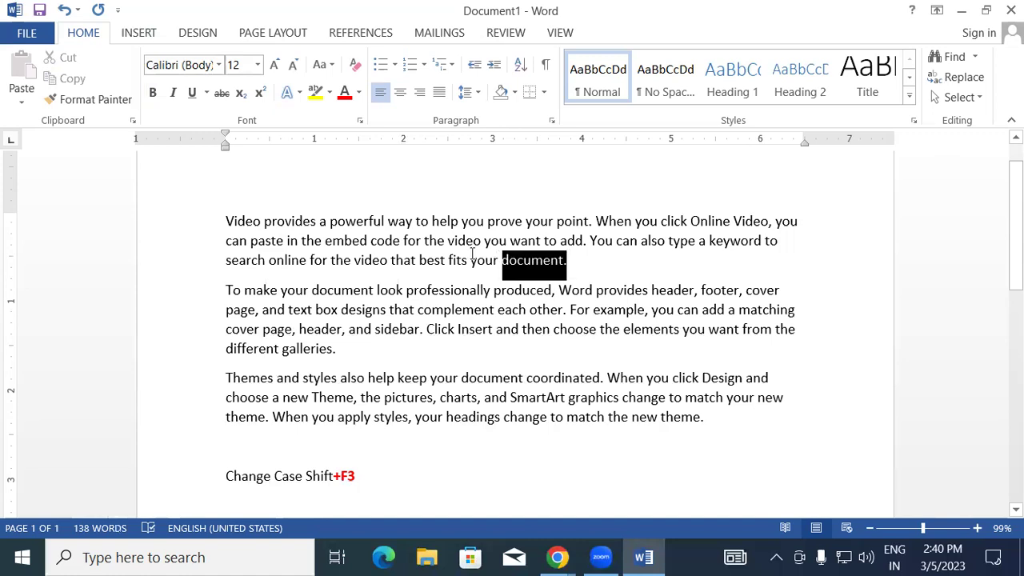
pyautogui.moveTo(472, 254); pyautogui.dragTo(227, 222)
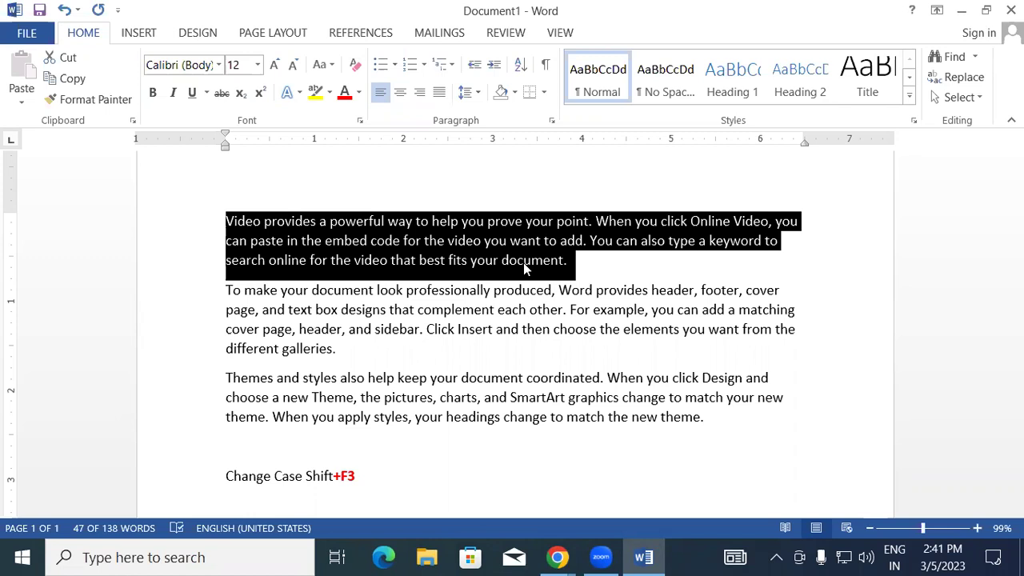
# Step: Below the Change Case line, add blank lines and type 'Ram is a good boy.'
pyautogui.scroll(-3, 479, 280)
pyautogui.click(411, 277)
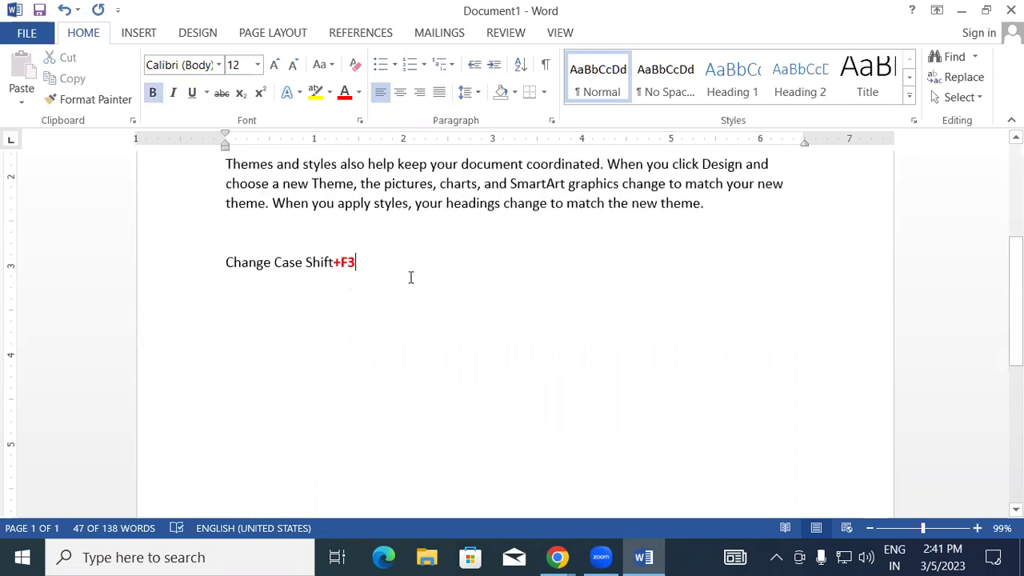
pyautogui.press('Return')
pyautogui.press('Return')
pyautogui.press('Return')
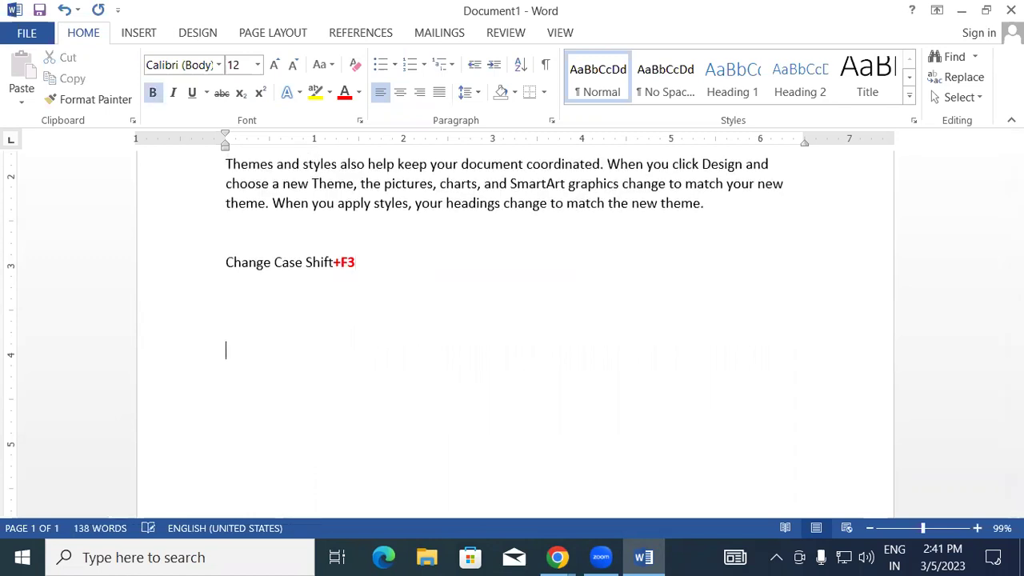
pyautogui.write('Ram is a good boy')
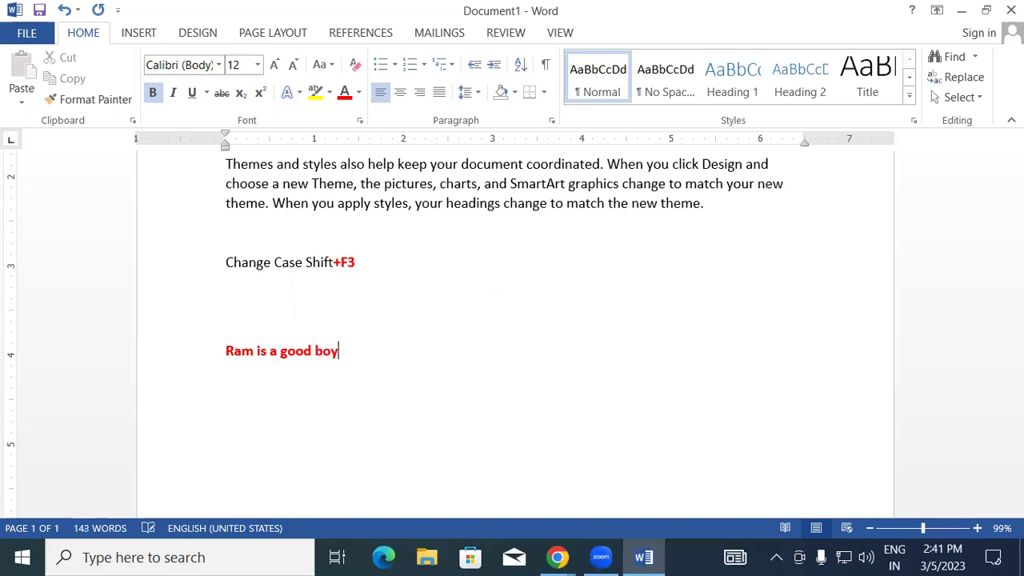
pyautogui.write('.')
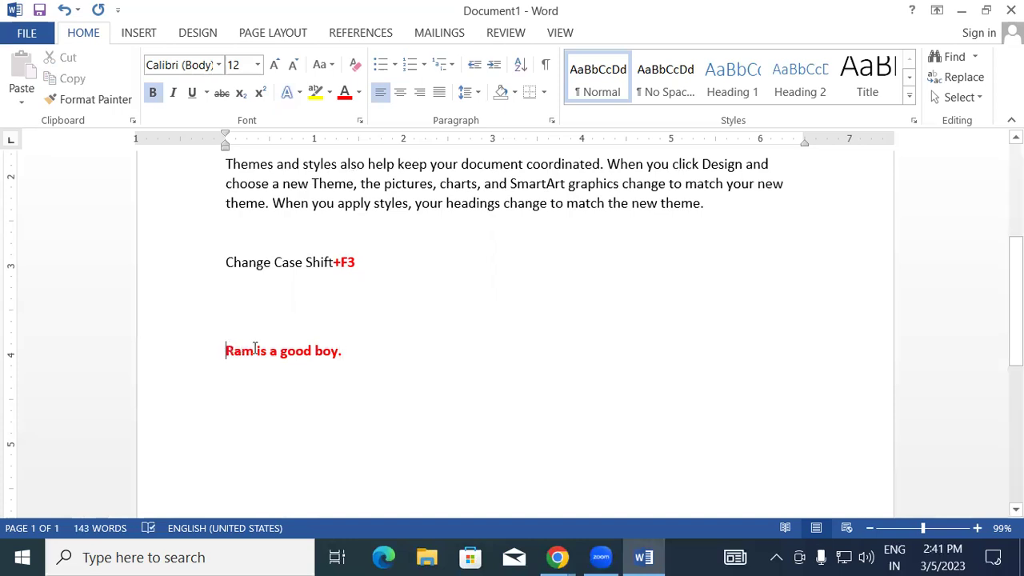
pyautogui.moveTo(226, 351); pyautogui.dragTo(402, 366)
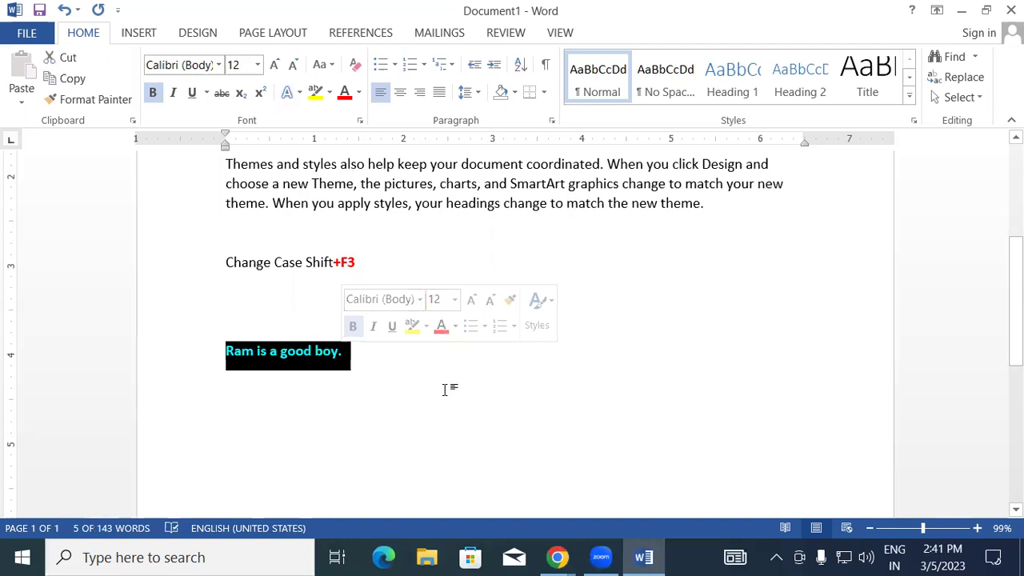
pyautogui.click(369, 378)
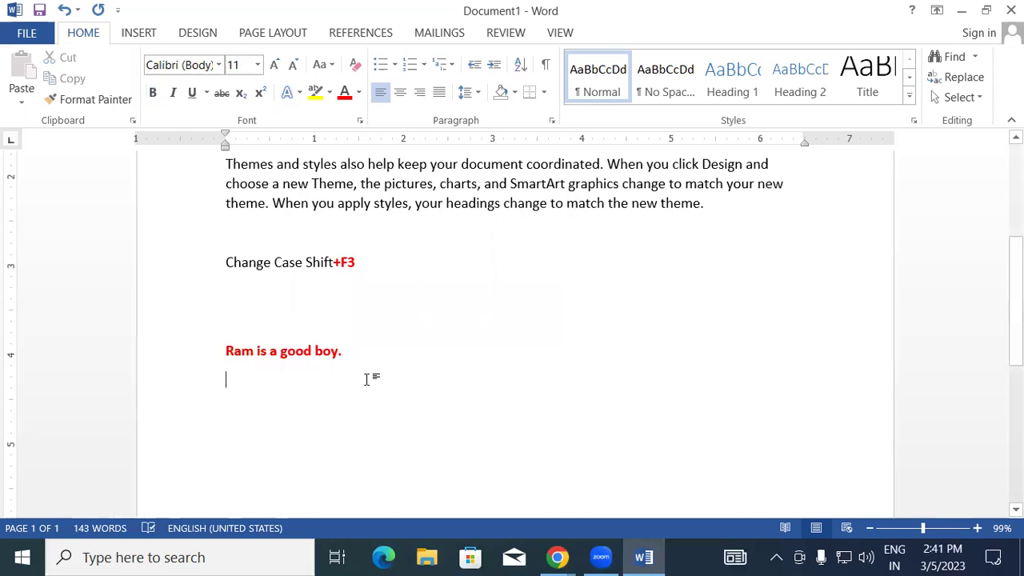
pyautogui.click(359, 350)
# Step: Change the sentence to all lowercase with Change Case
pyautogui.moveTo(344, 352); pyautogui.dragTo(232, 360)
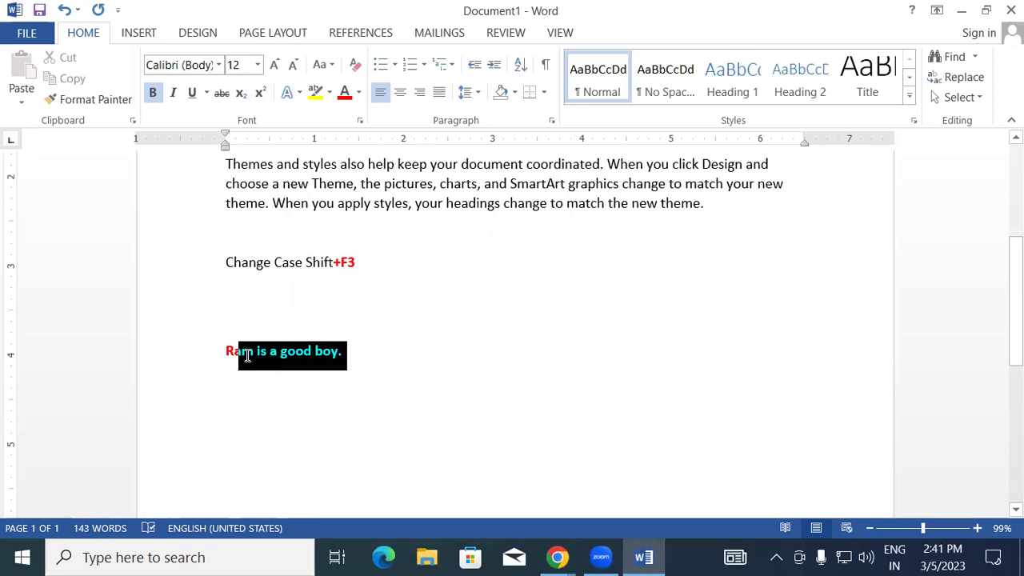
pyautogui.click(327, 67)
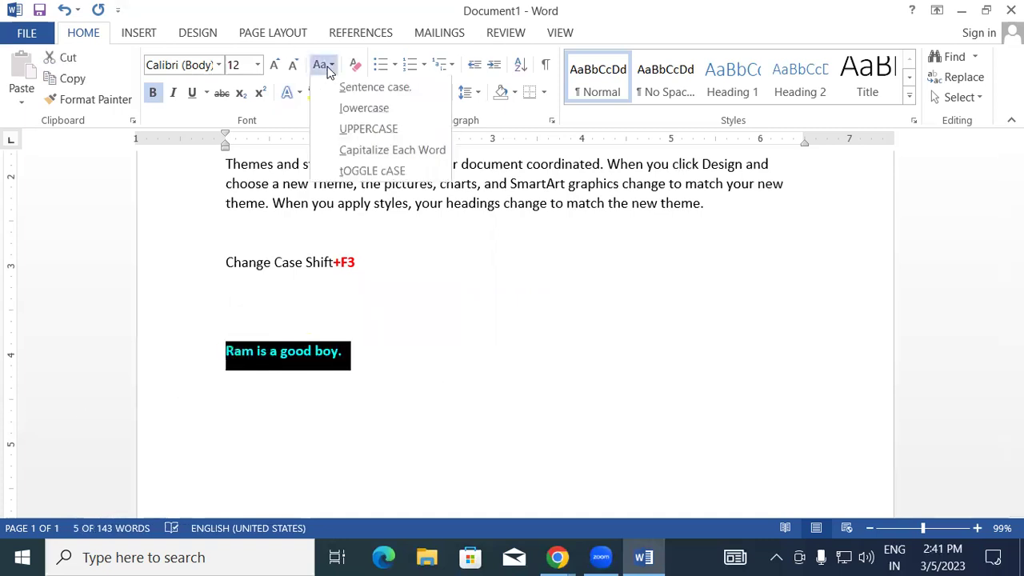
pyautogui.click(357, 109)
pyautogui.click(370, 362)
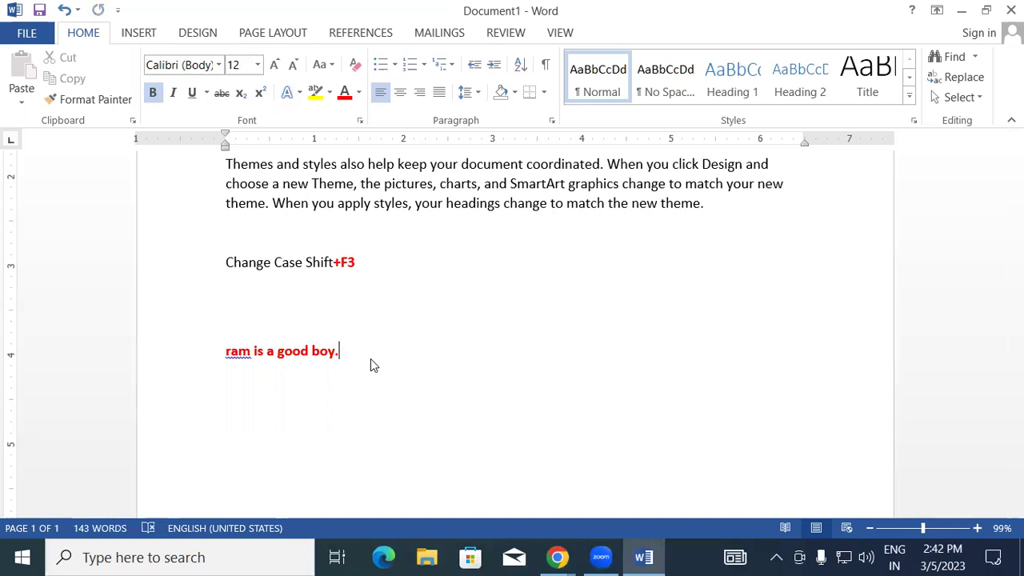
# Step: Change the sentence to UPPERCASE: 'RAM IS A GOOD BOY.'
pyautogui.moveTo(359, 354); pyautogui.dragTo(234, 336)
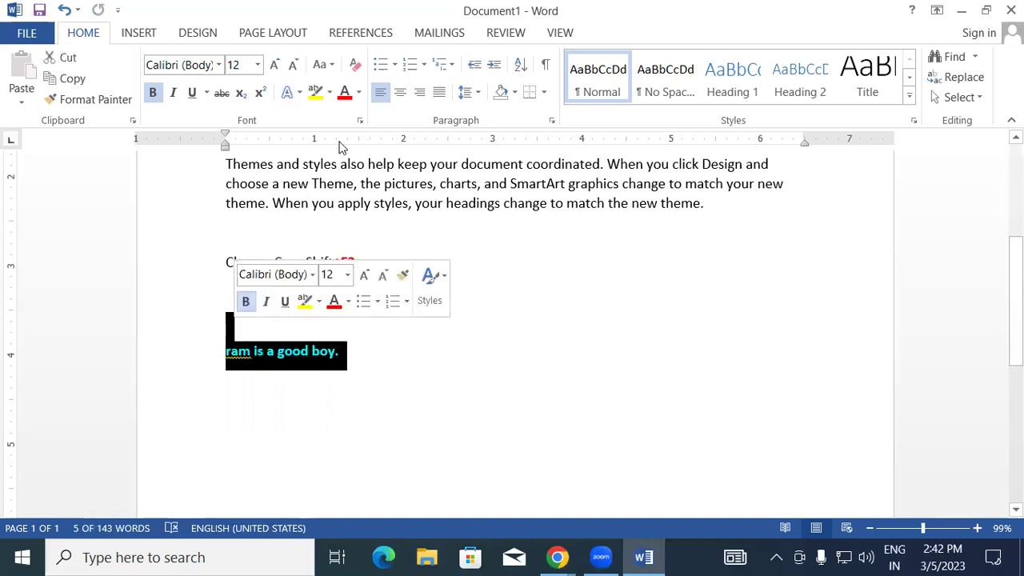
pyautogui.click(323, 64)
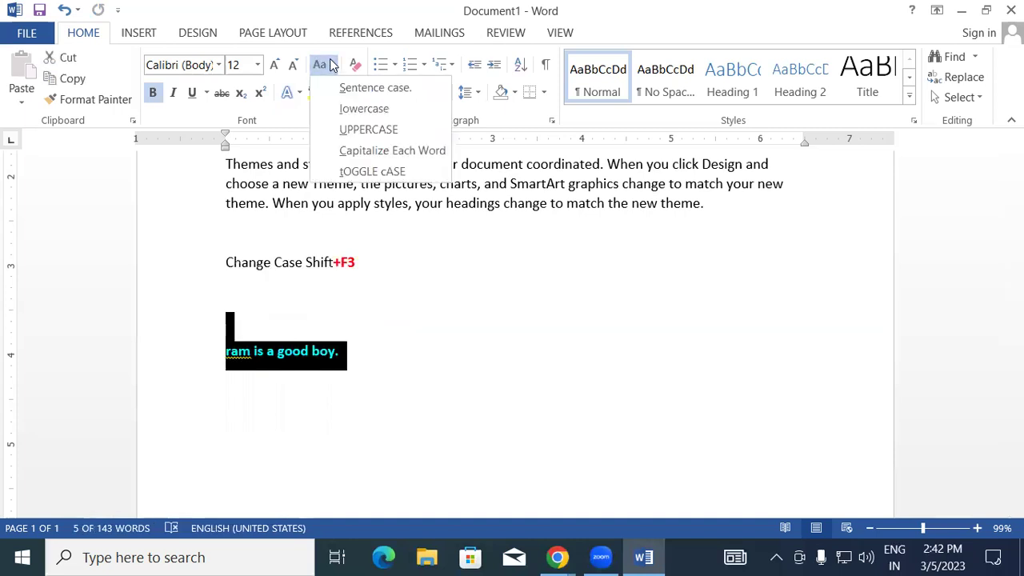
pyautogui.click(362, 131)
pyautogui.click(381, 371)
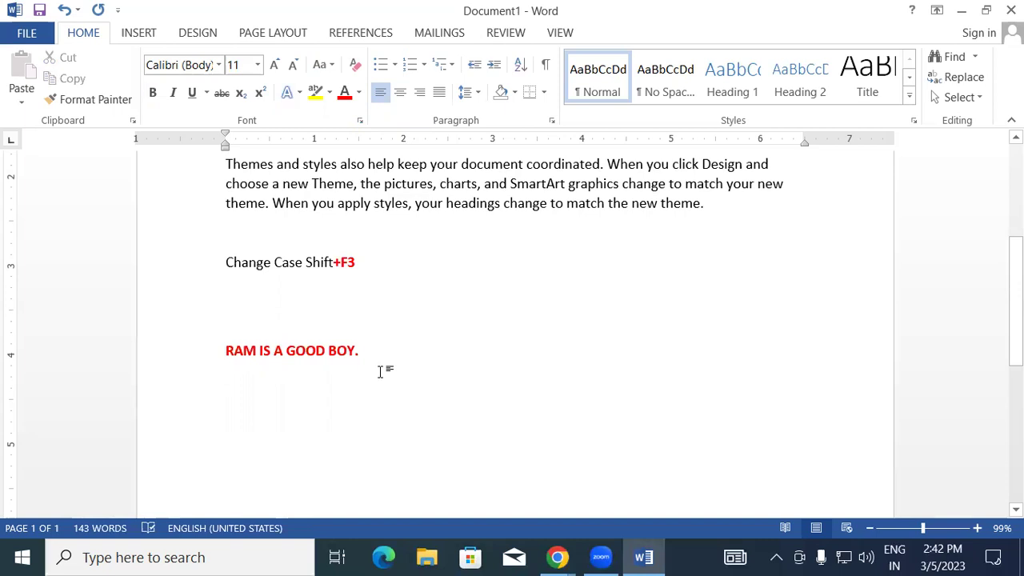
# Step: Apply Sentence case so the line reads 'Ram is a good boy.'
pyautogui.moveTo(366, 352); pyautogui.dragTo(224, 352)
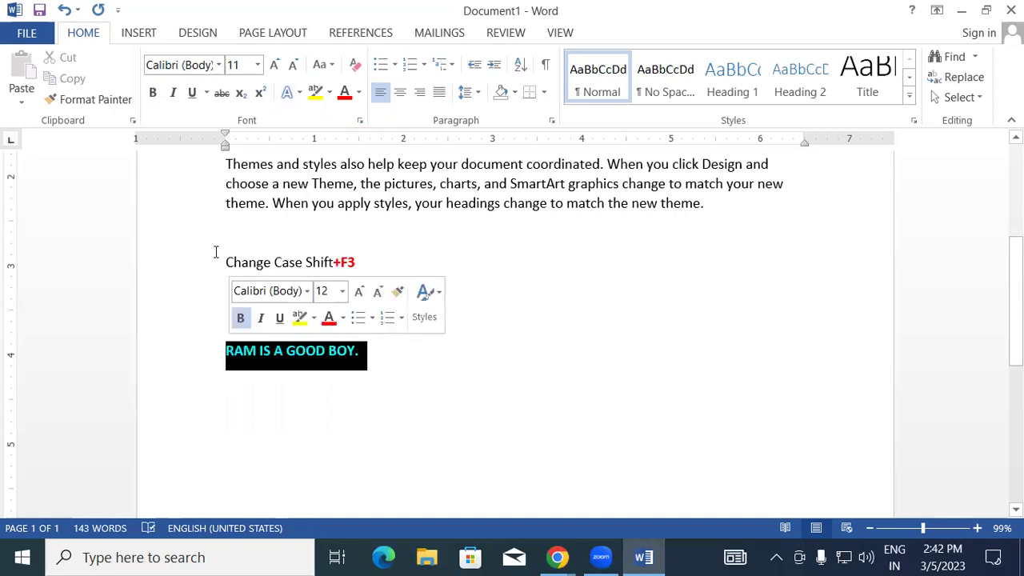
pyautogui.click(323, 64)
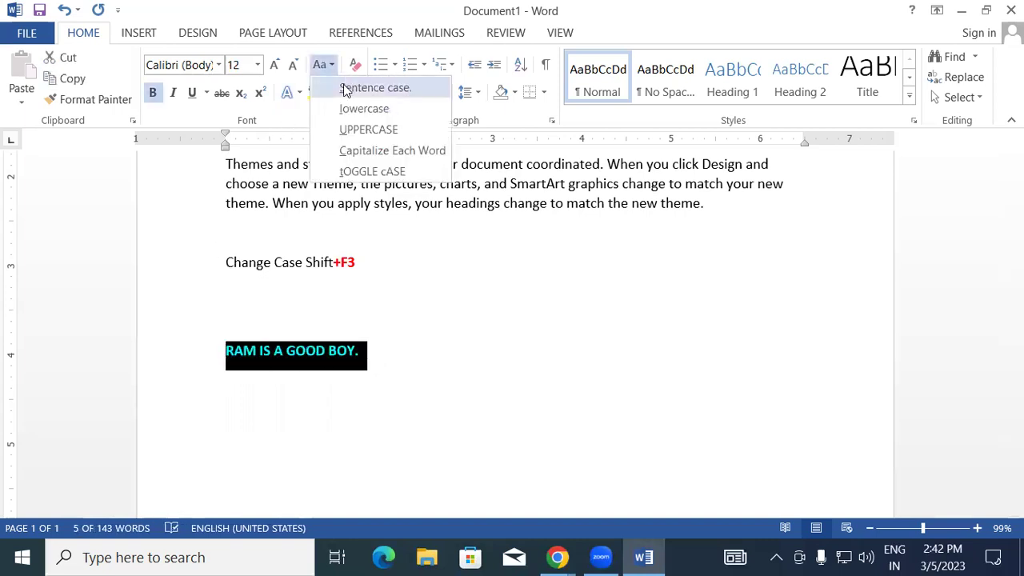
pyautogui.click(346, 89)
pyautogui.click(372, 362)
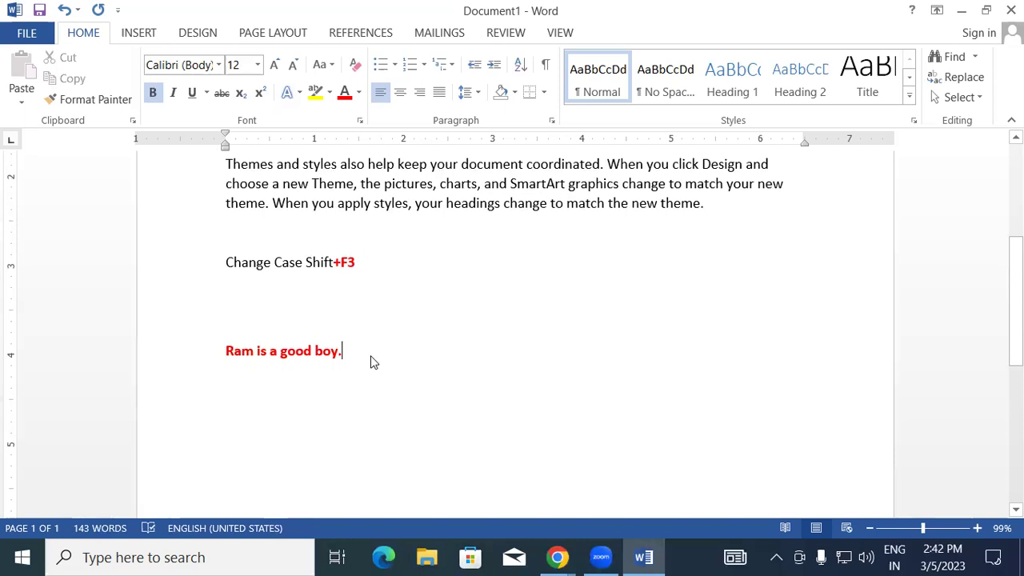
# Step: Apply Capitalize Each Word to the red line, giving 'Ram Is A Good Boy.'
pyautogui.moveTo(227, 352); pyautogui.dragTo(339, 352)
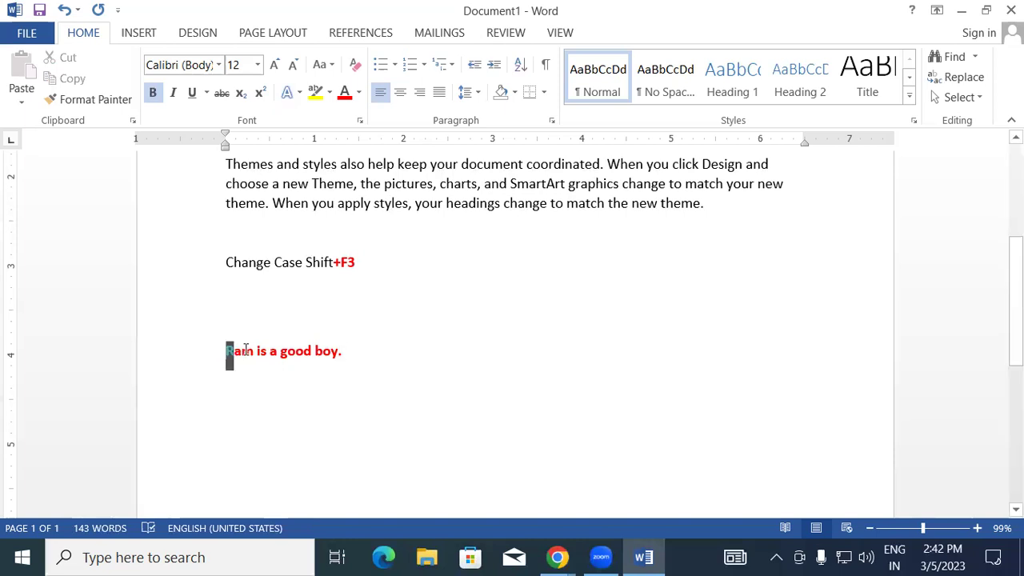
pyautogui.click(352, 352)
pyautogui.moveTo(342, 351); pyautogui.dragTo(226, 352)
pyautogui.click(319, 64)
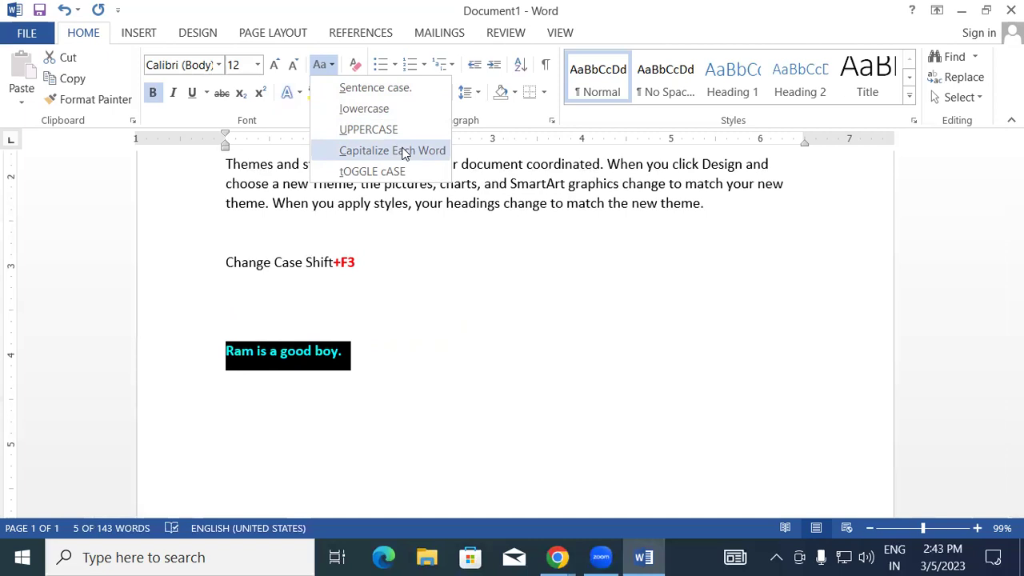
pyautogui.click(403, 153)
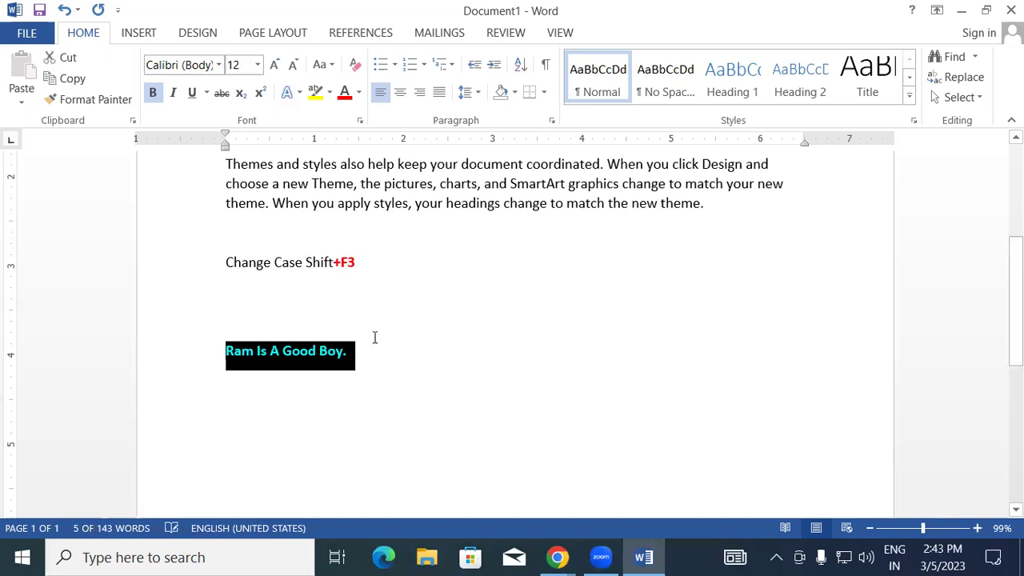
pyautogui.click(380, 370)
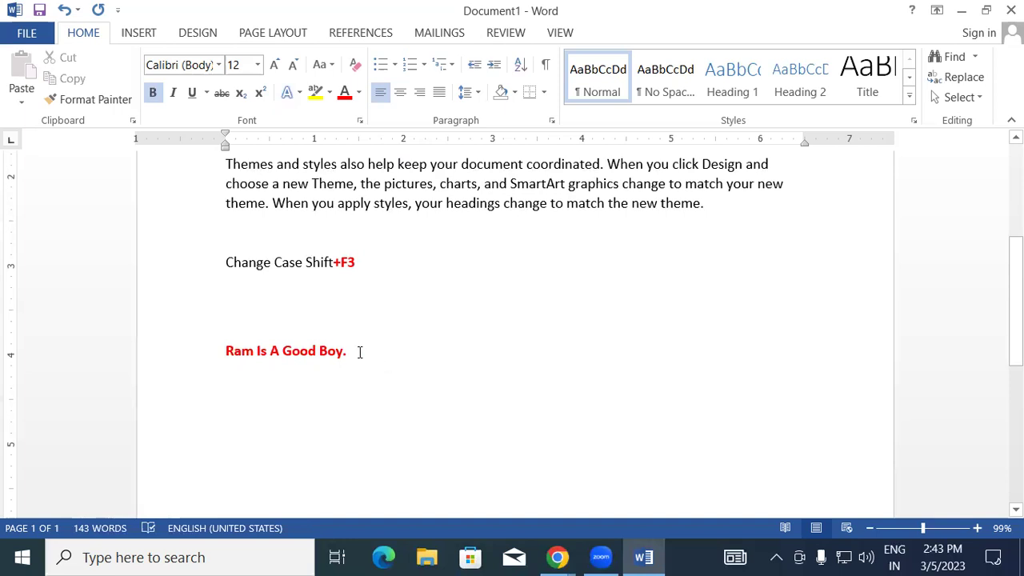
# Step: Apply tOGGLE cASE to the red line, making it 'rAM iS a gOOD bOY.'
pyautogui.moveTo(357, 352); pyautogui.dragTo(224, 329)
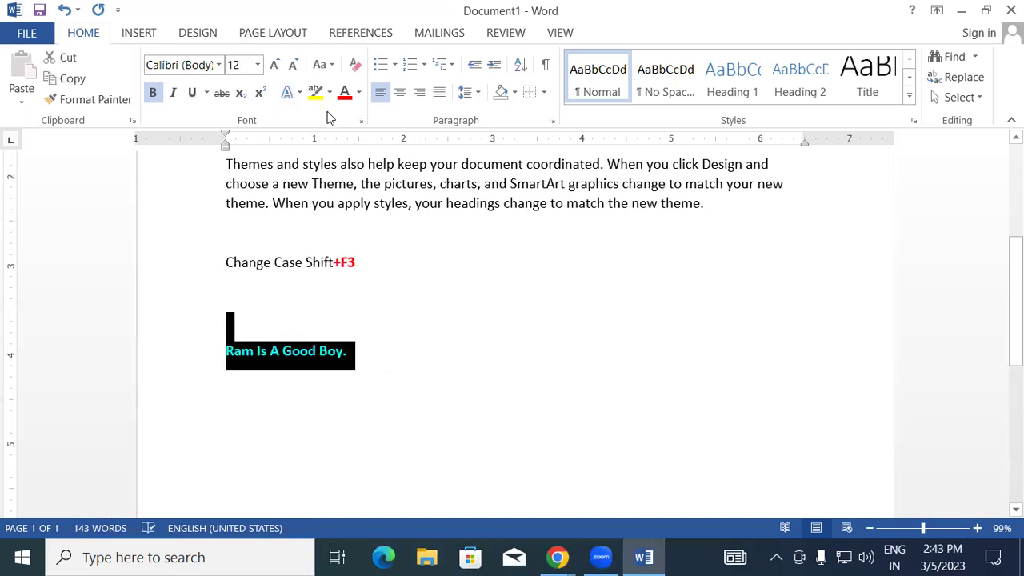
pyautogui.click(326, 67)
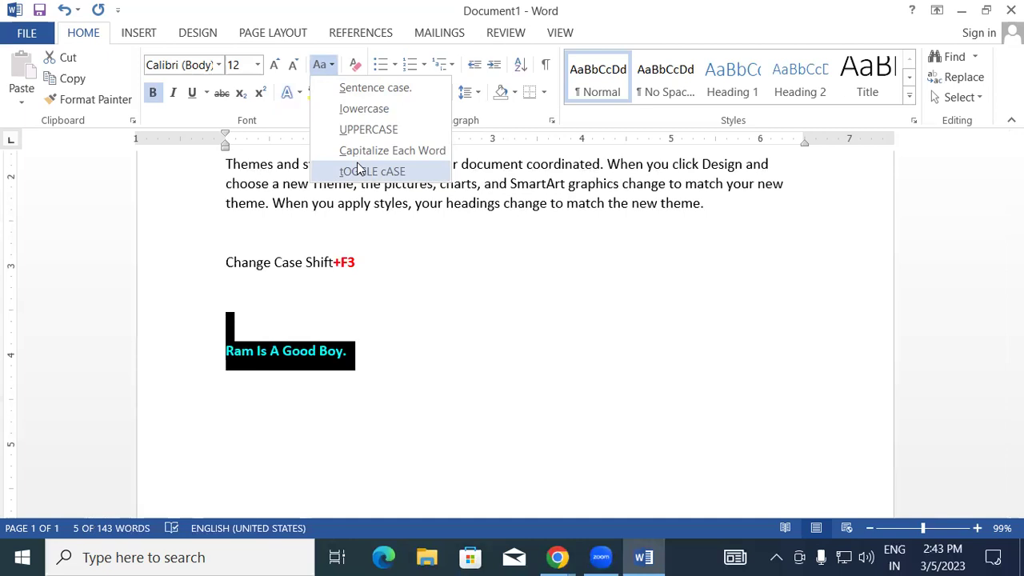
pyautogui.press('Escape')
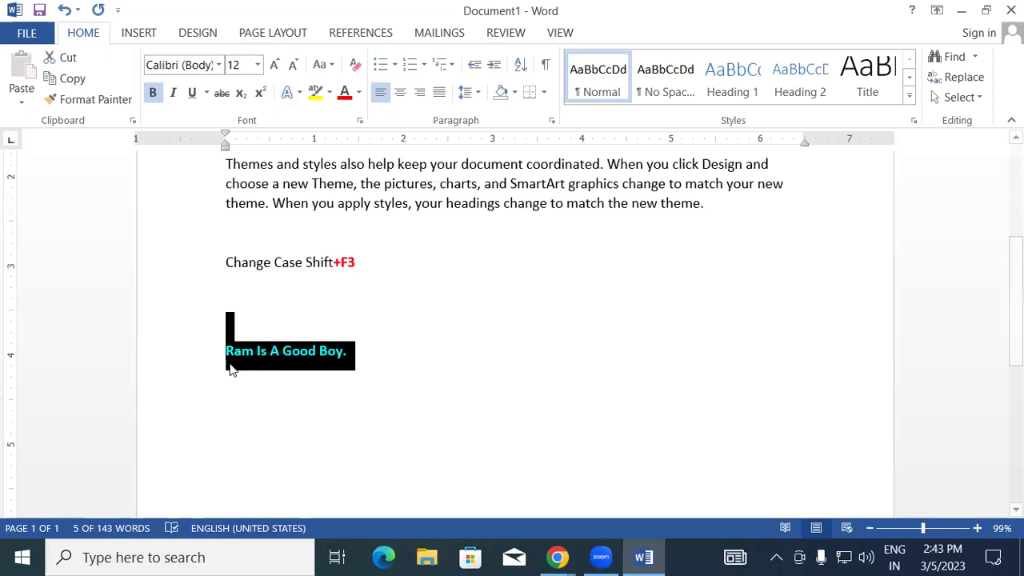
pyautogui.click(227, 352)
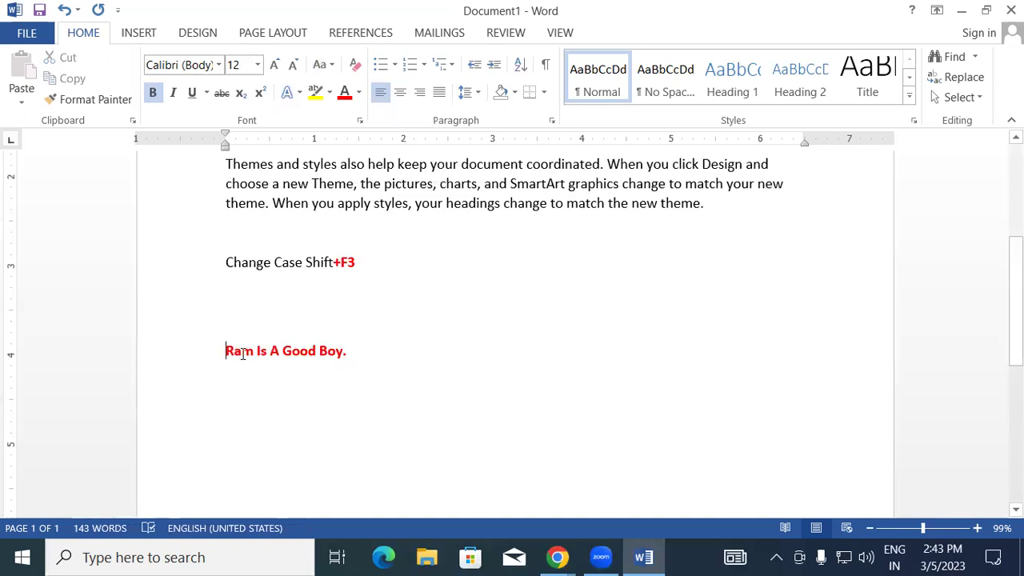
pyautogui.moveTo(226, 352); pyautogui.dragTo(348, 361)
pyautogui.click(325, 65)
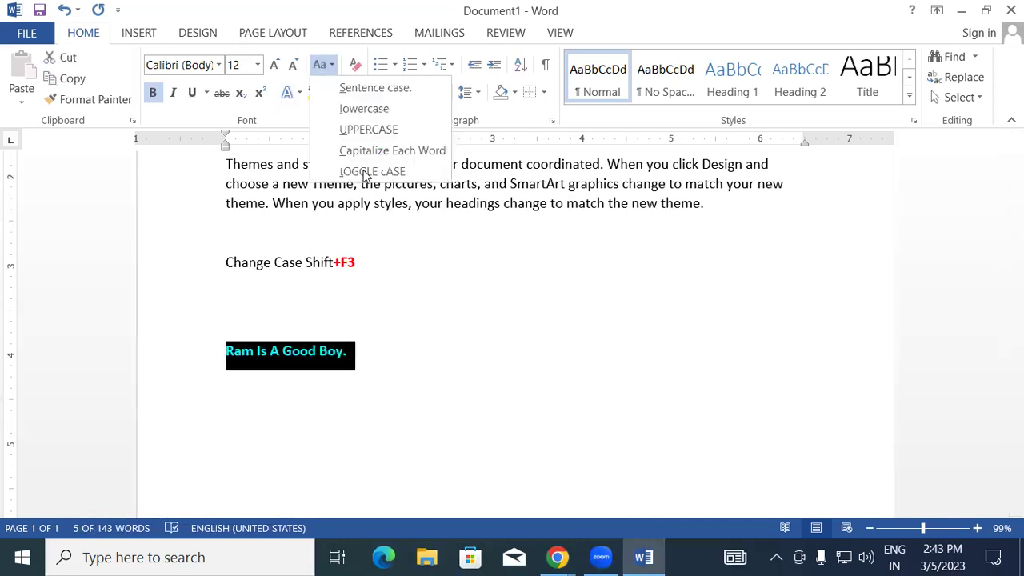
pyautogui.click(375, 171)
pyautogui.click(384, 359)
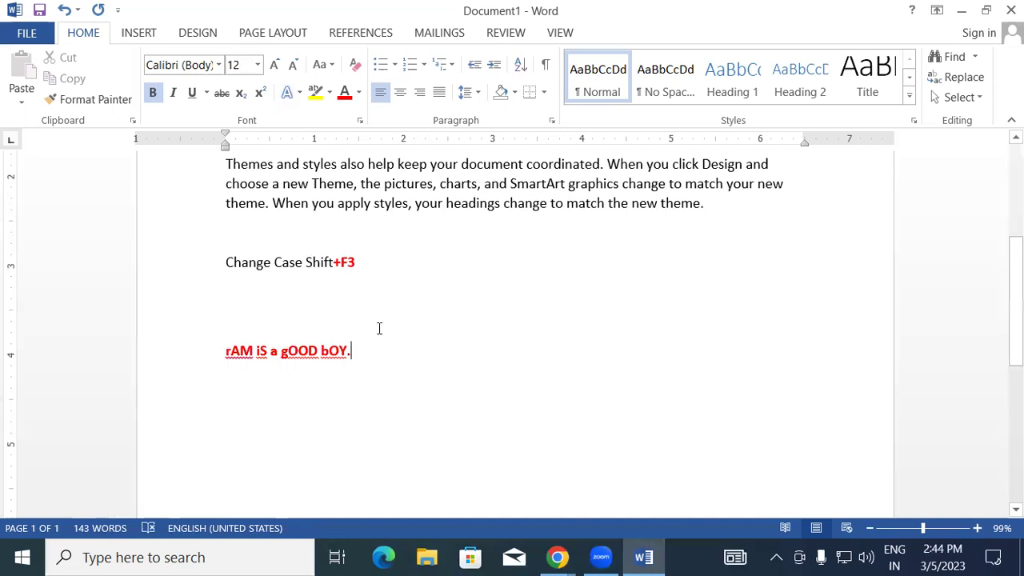
# Step: Restore the line to Sentence case: 'Ram is a good boy.'
pyautogui.click(206, 337)
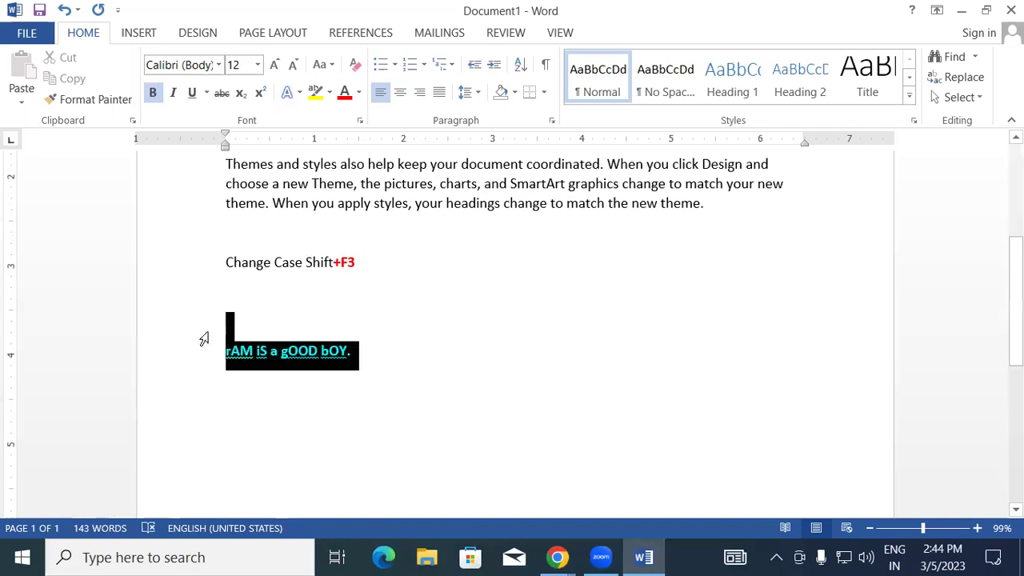
pyautogui.click(320, 64)
pyautogui.click(344, 88)
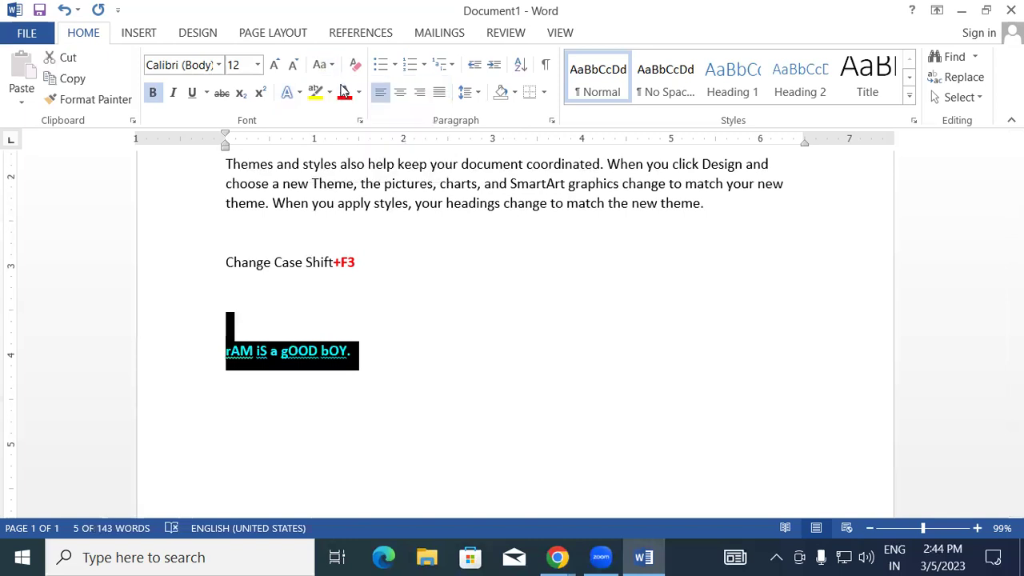
pyautogui.click(369, 359)
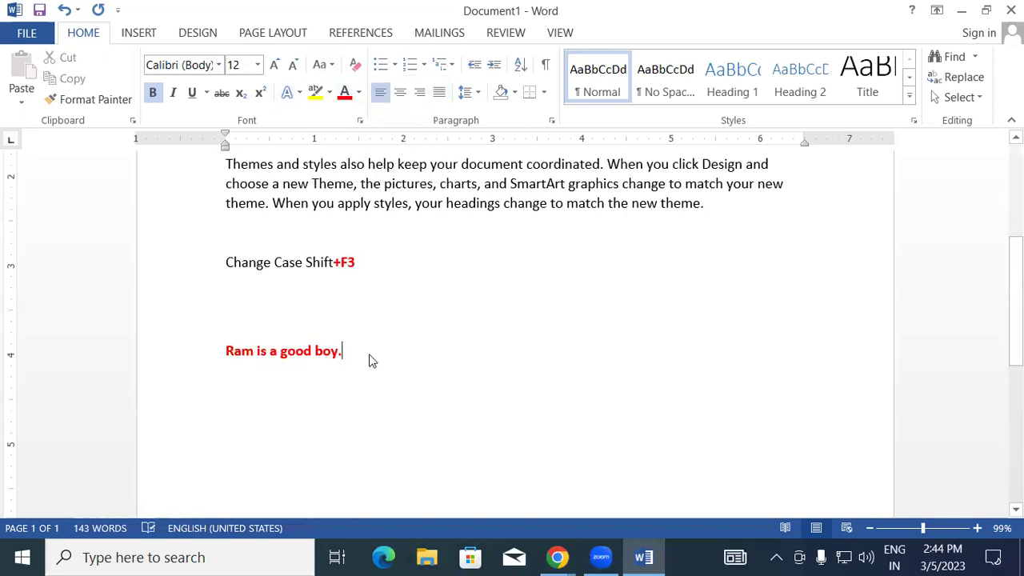
# Step: Make the opening 'Video provides…' sentence all capitals with Shift+F3
pyautogui.scroll(5, 449, 303)
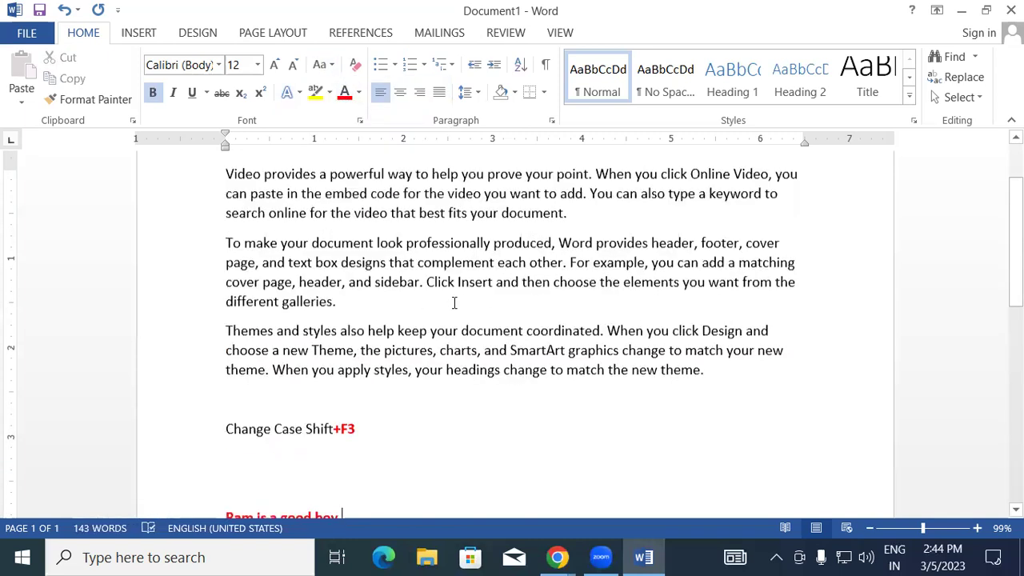
pyautogui.moveTo(223, 268)
pyautogui.mouseDown()
pyautogui.moveTo(460, 310)
pyautogui.moveTo(573, 313)
pyautogui.mouseUp()
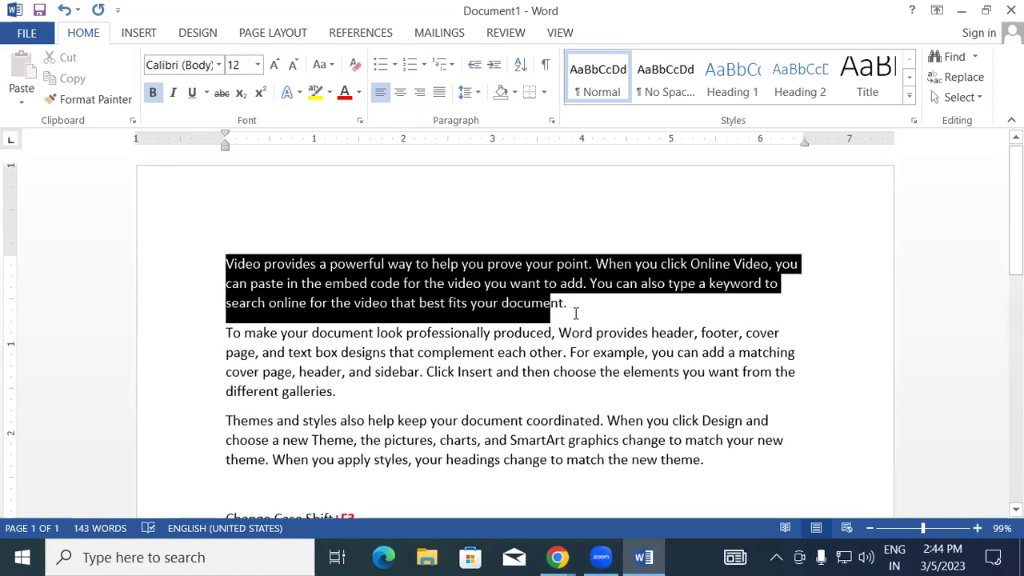
pyautogui.click(570, 310)
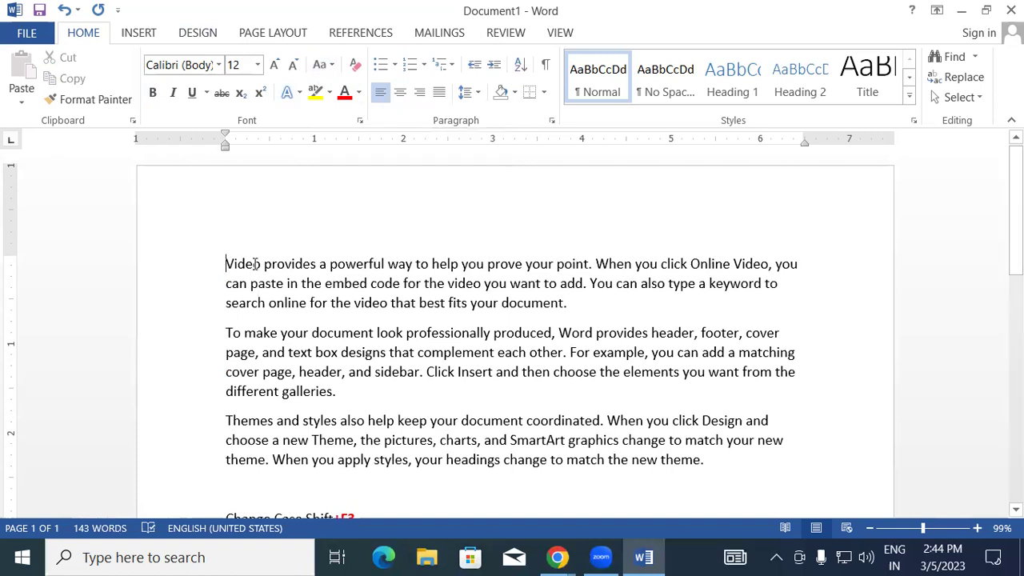
pyautogui.moveTo(226, 263); pyautogui.dragTo(588, 265)
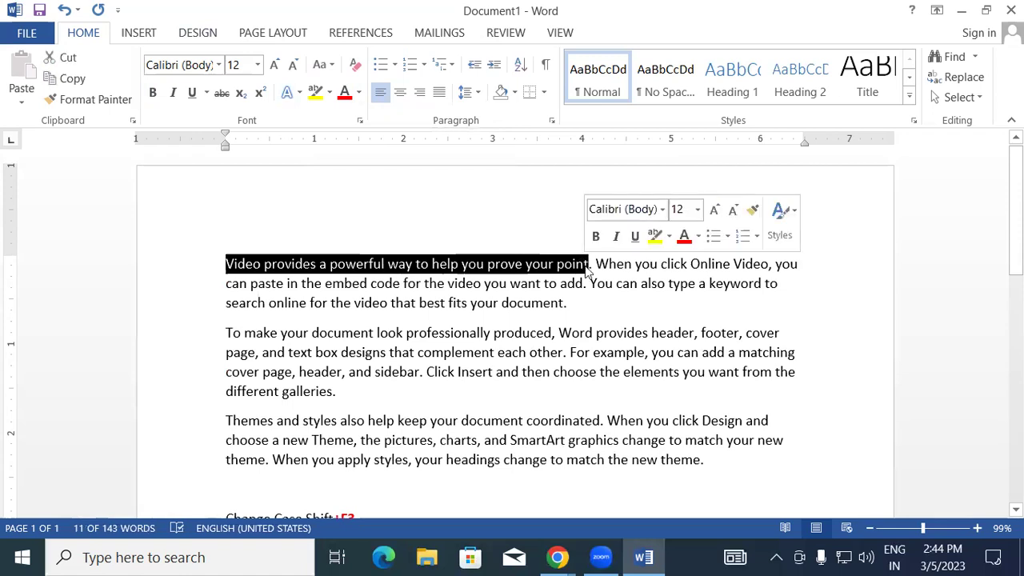
pyautogui.hotkey('shift', 'F3')
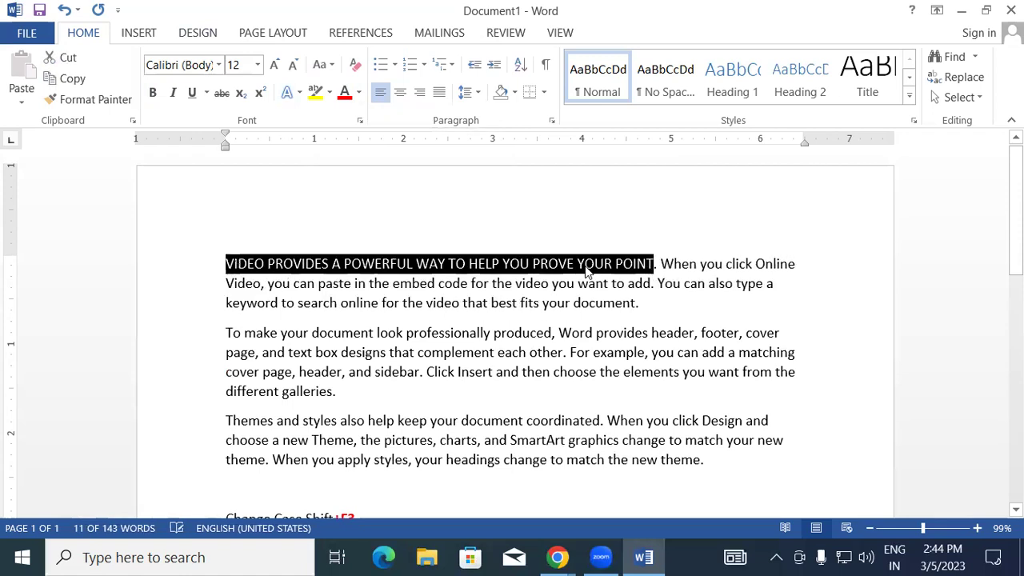
pyautogui.click(586, 271)
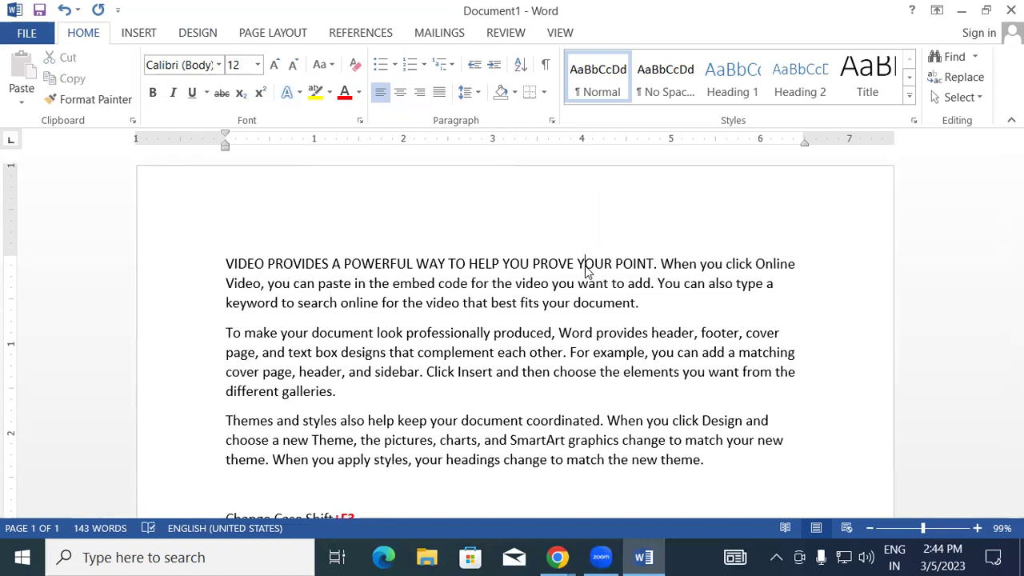
# Step: Turn the capitalised opening sentence into all lowercase with Shift+F3
pyautogui.moveTo(227, 263)
pyautogui.mouseDown()
pyautogui.moveTo(577, 245)
pyautogui.moveTo(654, 272)
pyautogui.mouseUp()
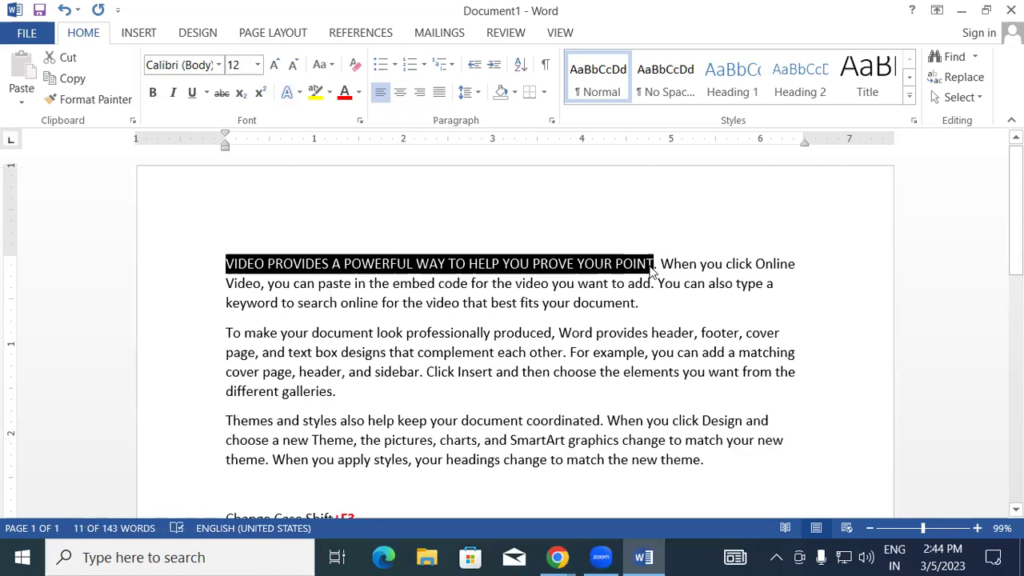
pyautogui.hotkey('shift', 'F3')
pyautogui.click(649, 264)
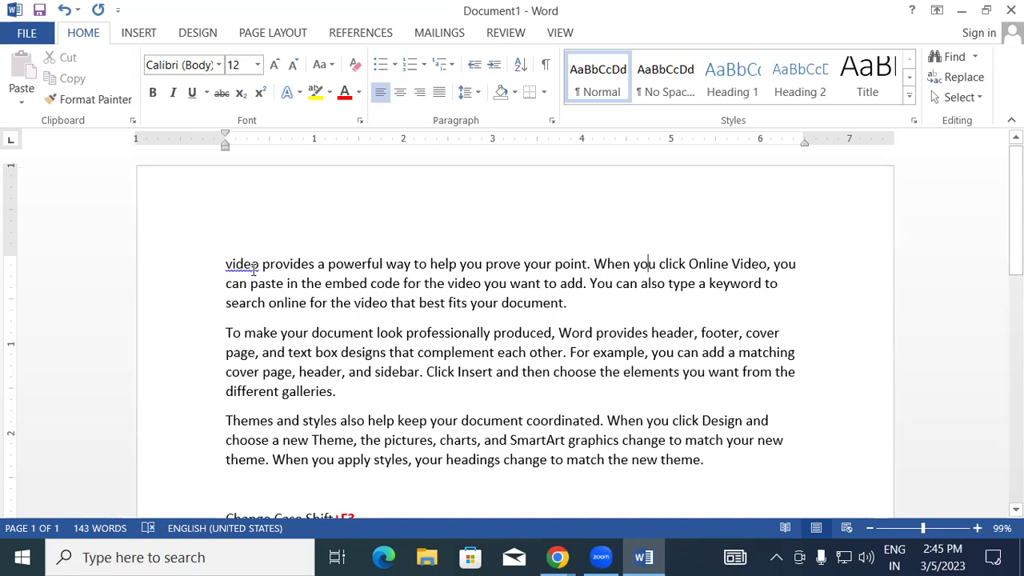
# Step: Change the opening sentence to Capitalize Each Word case with Shift+F3
pyautogui.moveTo(225, 265); pyautogui.dragTo(586, 270)
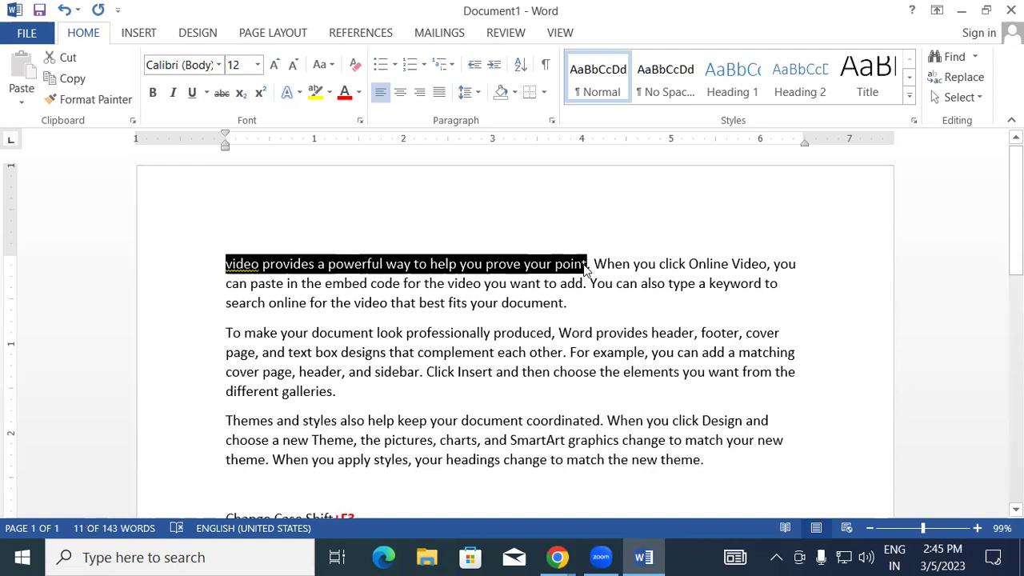
pyautogui.hotkey('shift', 'F3')
pyautogui.click(596, 266)
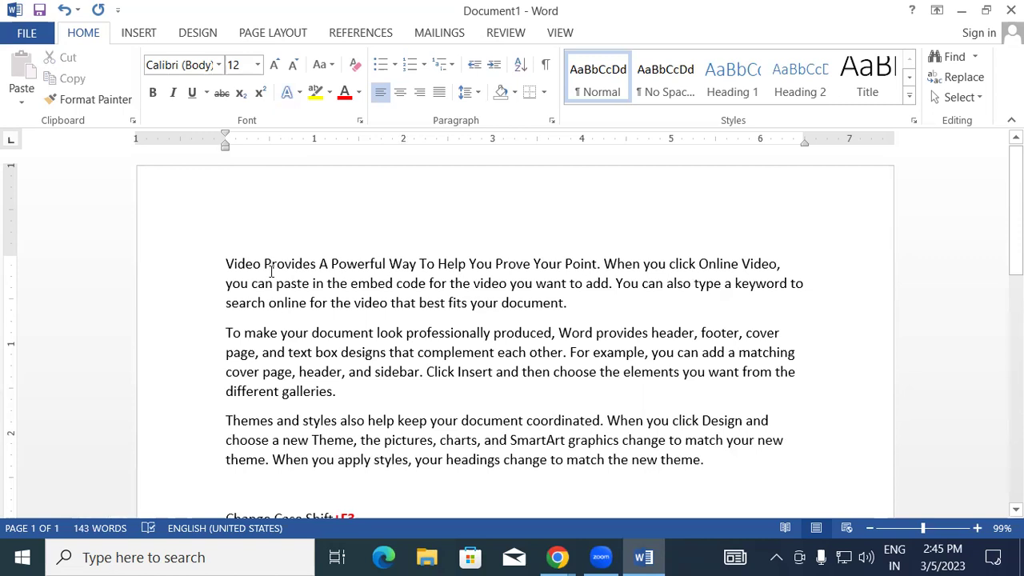
# Step: Correct the misspelled first word so it reads 'Video'
pyautogui.click(235, 264)
pyautogui.press('BackSpace')
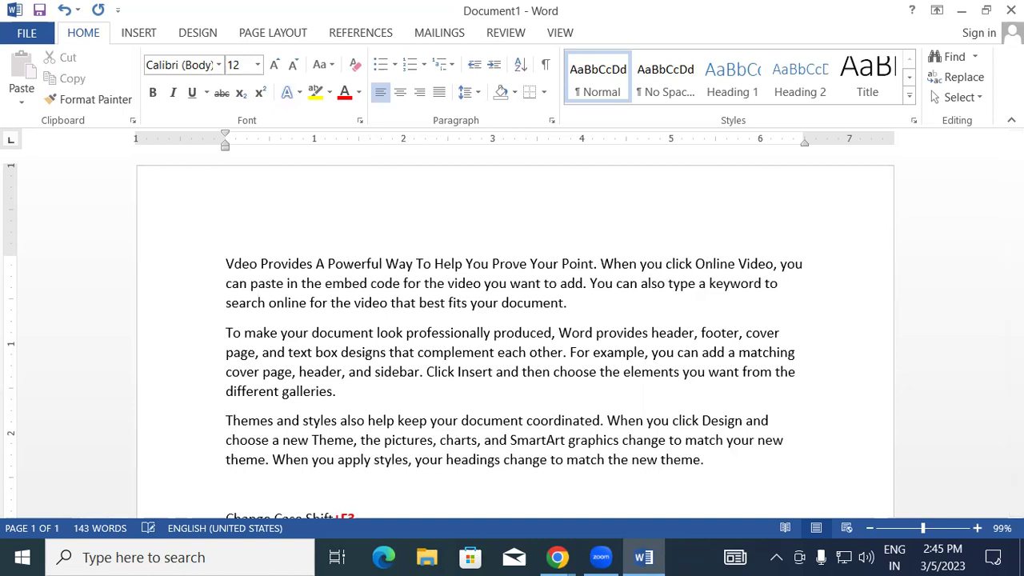
pyautogui.write('e')
pyautogui.click(569, 284)
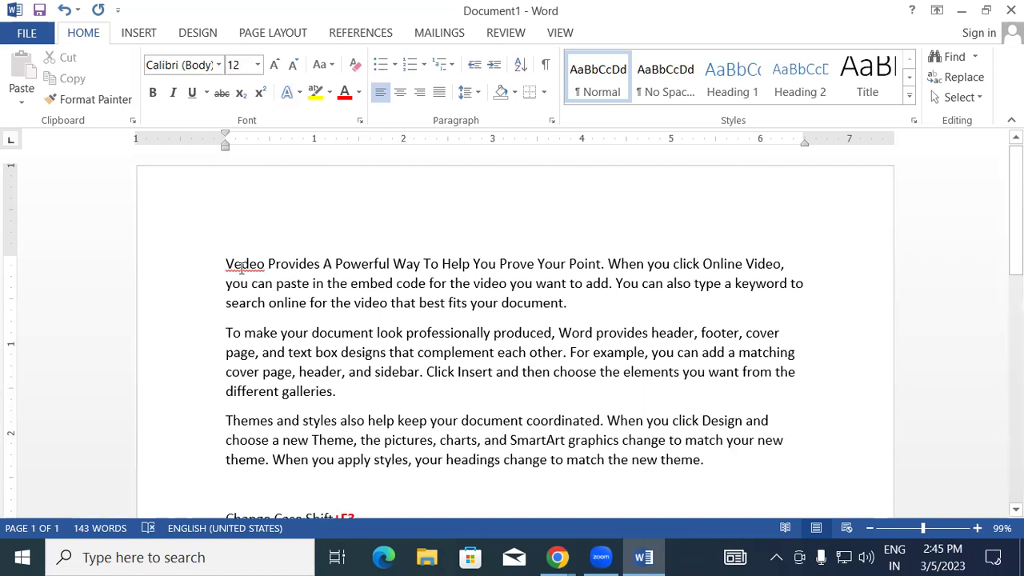
pyautogui.click(241, 264)
pyautogui.press('BackSpace')
pyautogui.write('i')
pyautogui.click(386, 266)
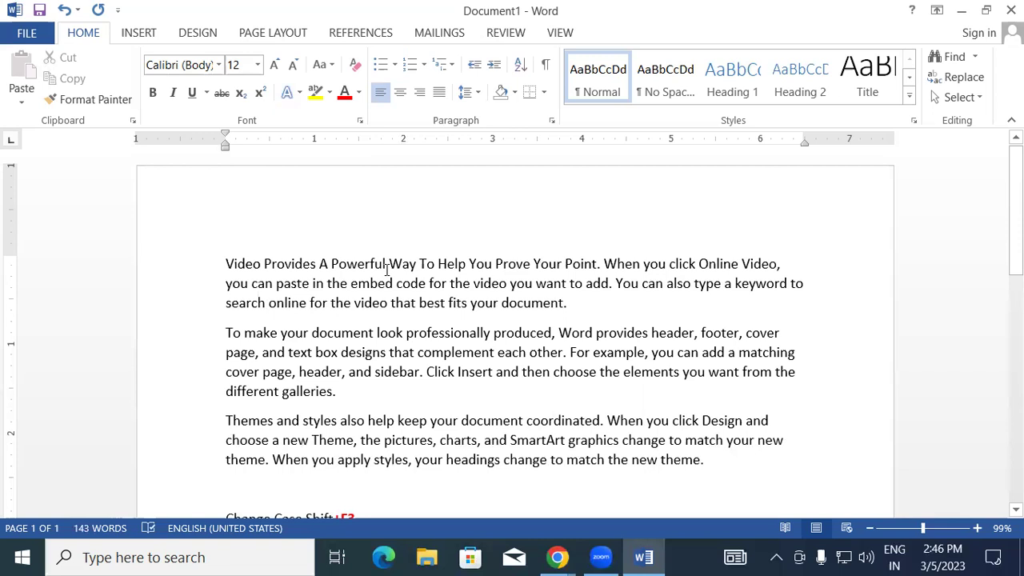
# Step: Start a new line below 'Ram is a good boy.' and type 'Appl'
pyautogui.scroll(-4, 614, 357)
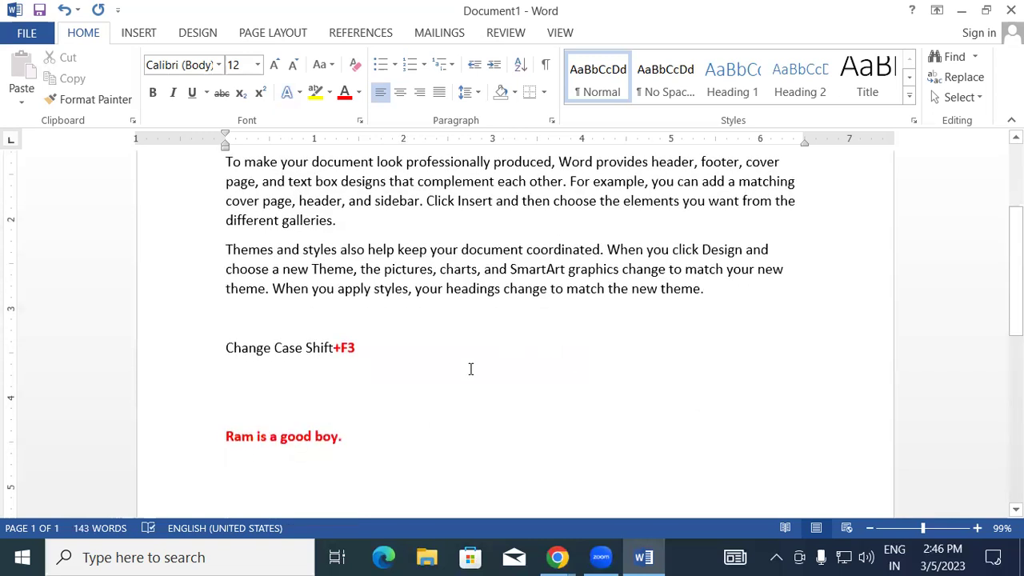
pyautogui.scroll(-3, 470, 368)
pyautogui.click(377, 311)
pyautogui.press('Return')
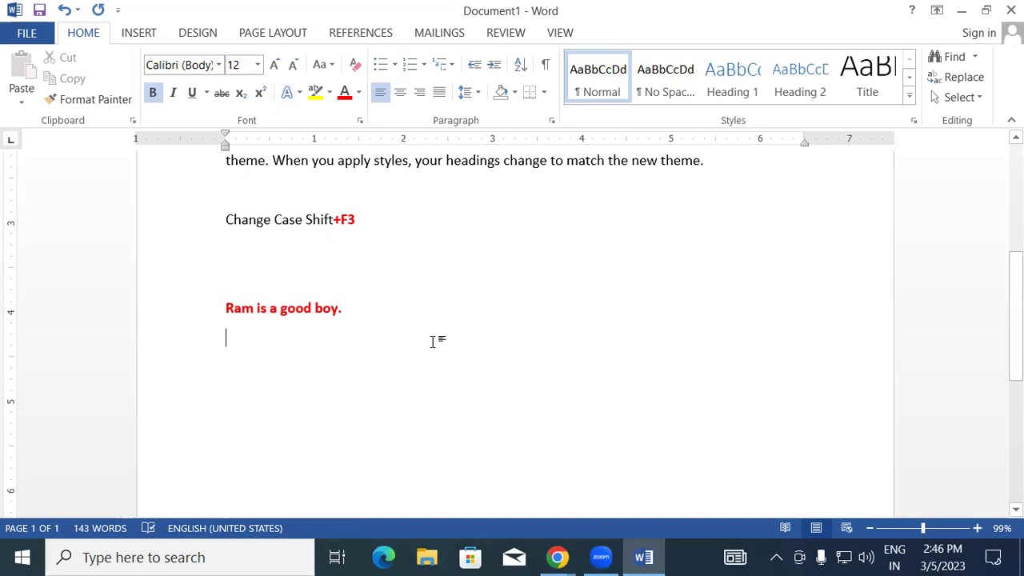
pyautogui.scroll(-1, 633, 311)
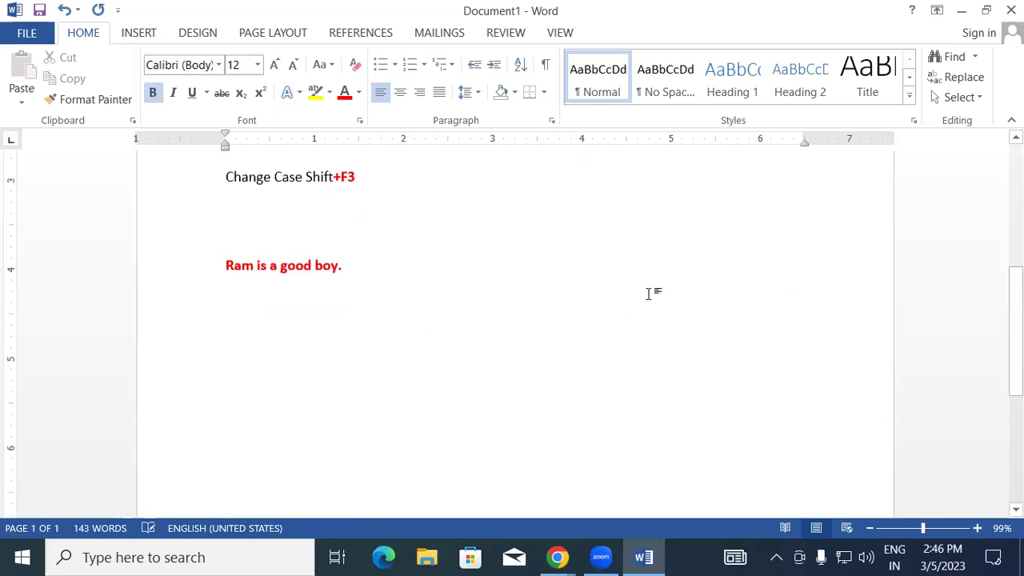
pyautogui.write('Appl')
# Step: Set the word's font colour to Automatic black and complete it as 'Apple'
pyautogui.moveTo(260, 300); pyautogui.dragTo(222, 296)
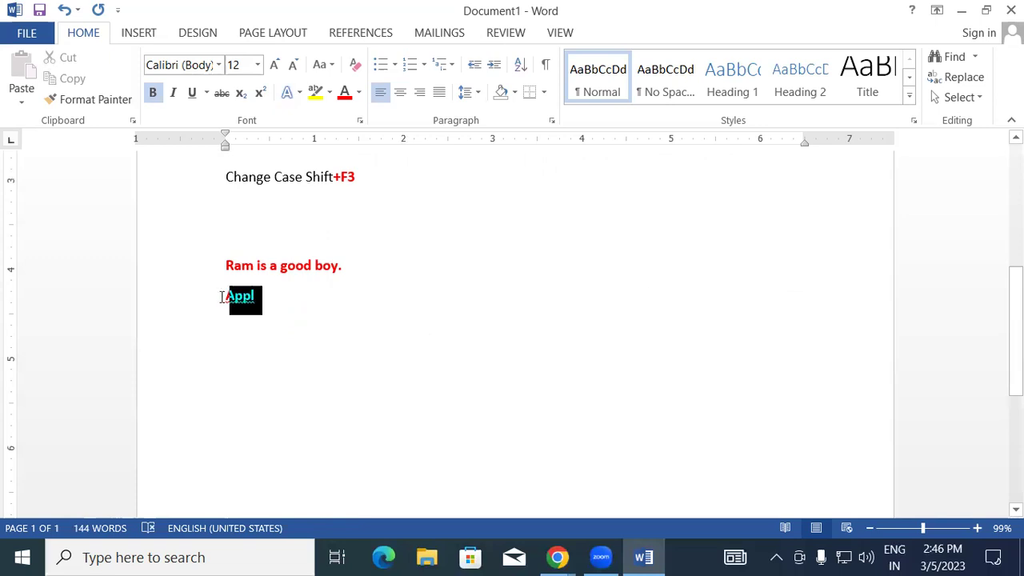
pyautogui.click(359, 93)
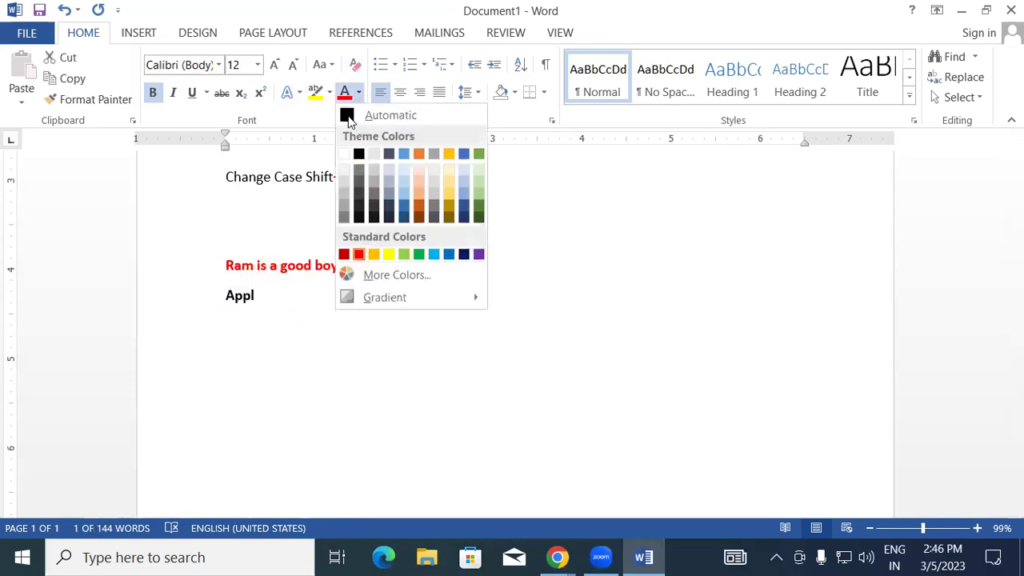
pyautogui.click(352, 118)
pyautogui.click(279, 315)
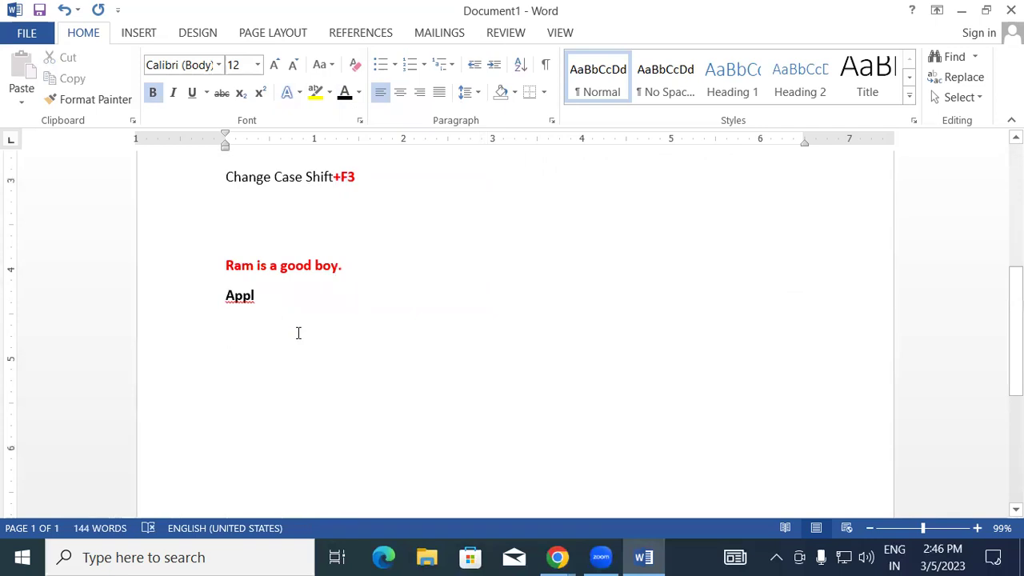
pyautogui.write('e')
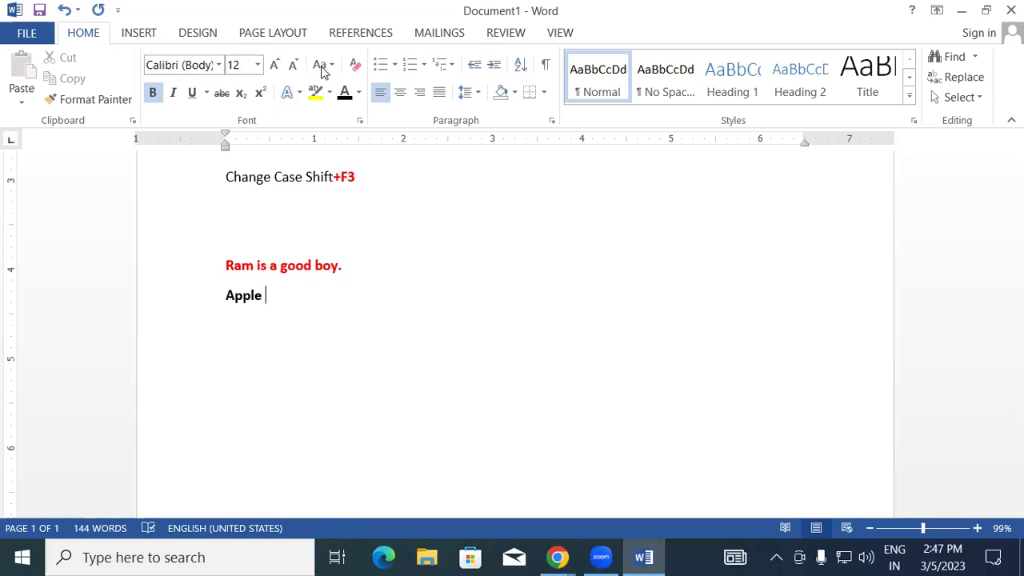
pyautogui.click(371, 341)
pyautogui.scroll(3, 370, 342)
pyautogui.scroll(2, 370, 342)
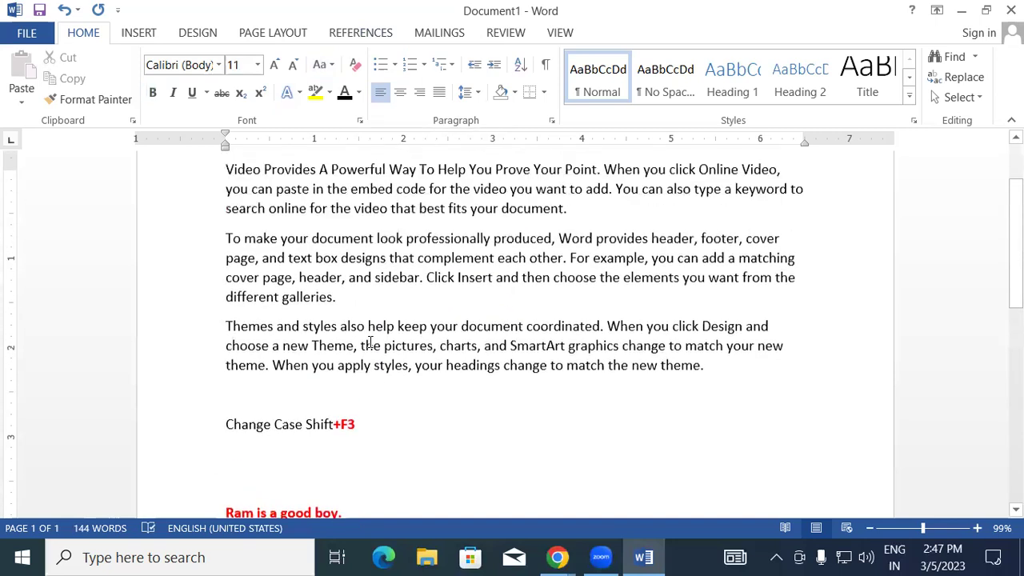
pyautogui.scroll(-3, 370, 342)
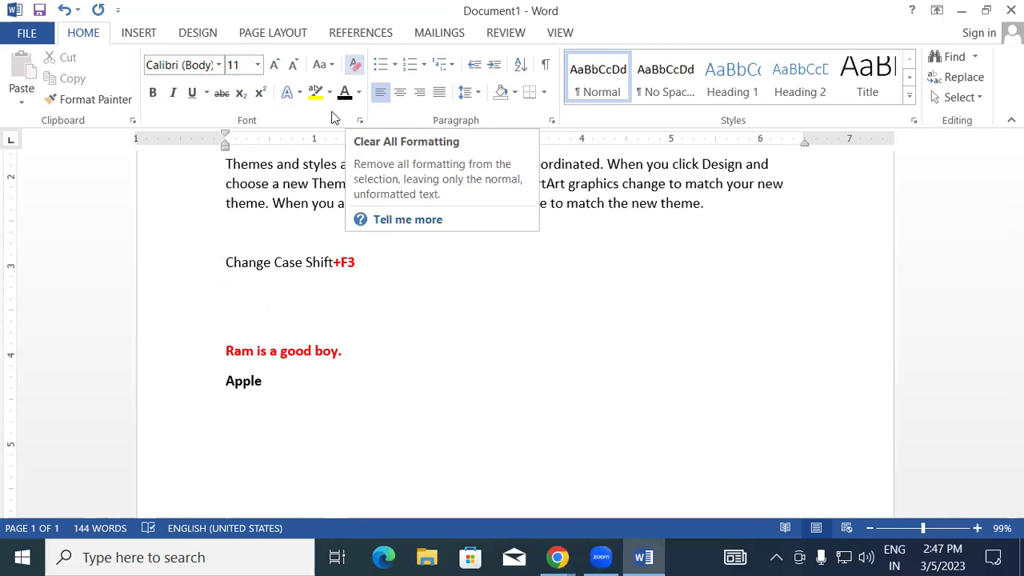
# Step: Make several attempts to select the line 'Ram is a good boy.'
pyautogui.click(457, 374)
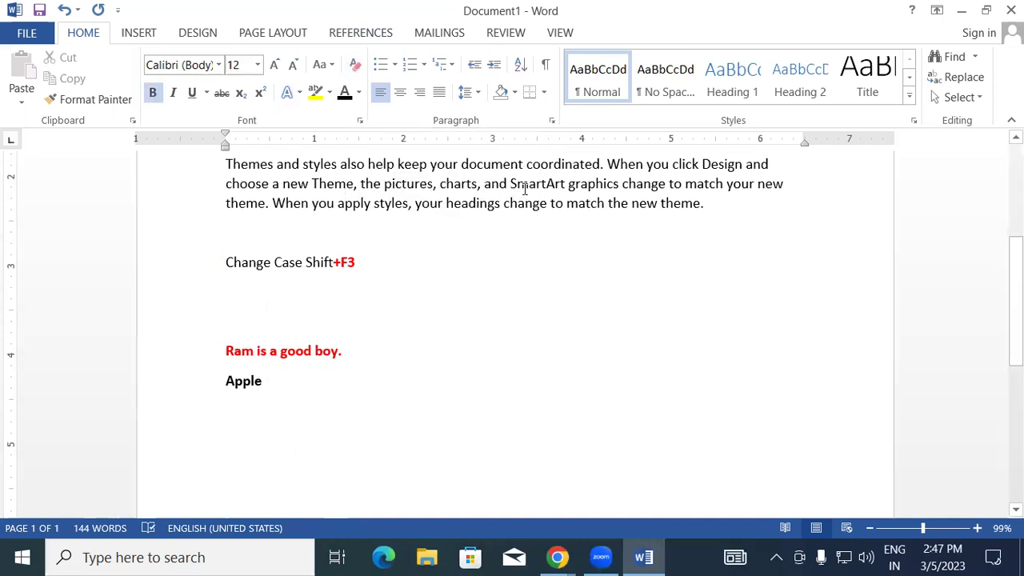
pyautogui.scroll(-3, 391, 357)
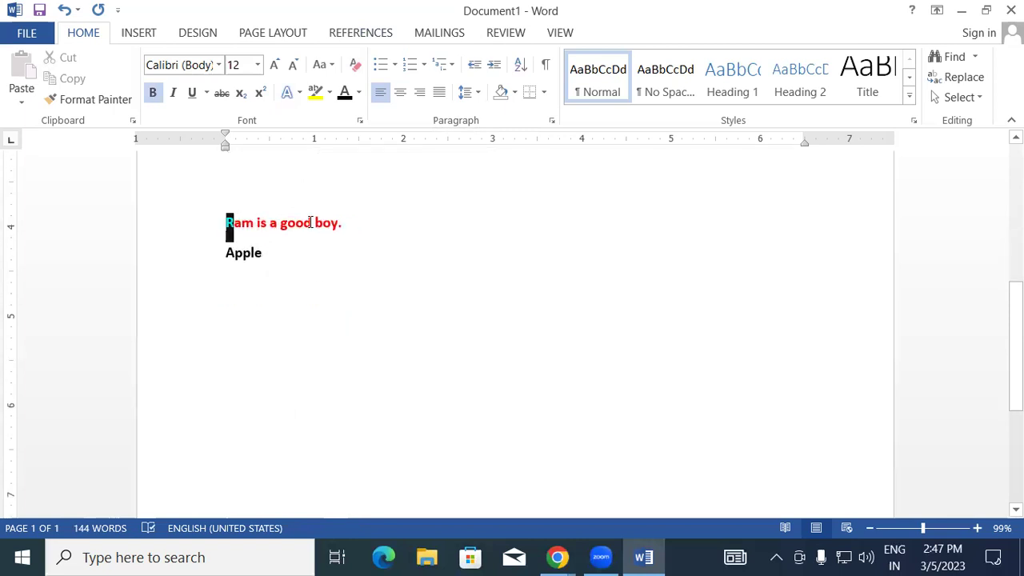
pyautogui.moveTo(223, 223); pyautogui.dragTo(341, 223)
pyautogui.click(373, 225)
pyautogui.click(364, 227)
pyautogui.moveTo(279, 225); pyautogui.dragTo(226, 223)
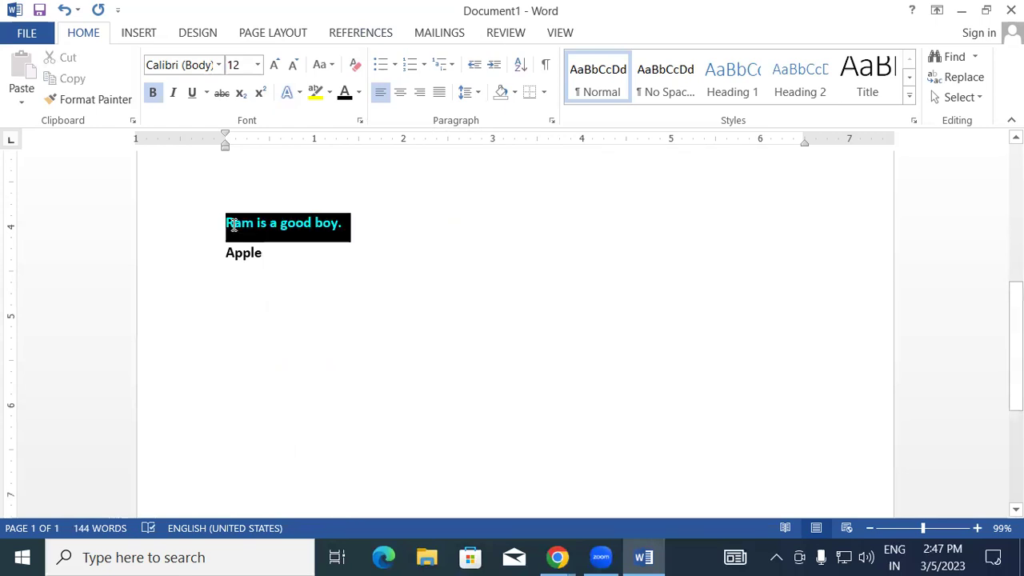
pyautogui.click(227, 223)
pyautogui.click(343, 224)
pyautogui.moveTo(343, 224); pyautogui.dragTo(227, 222)
pyautogui.click(400, 320)
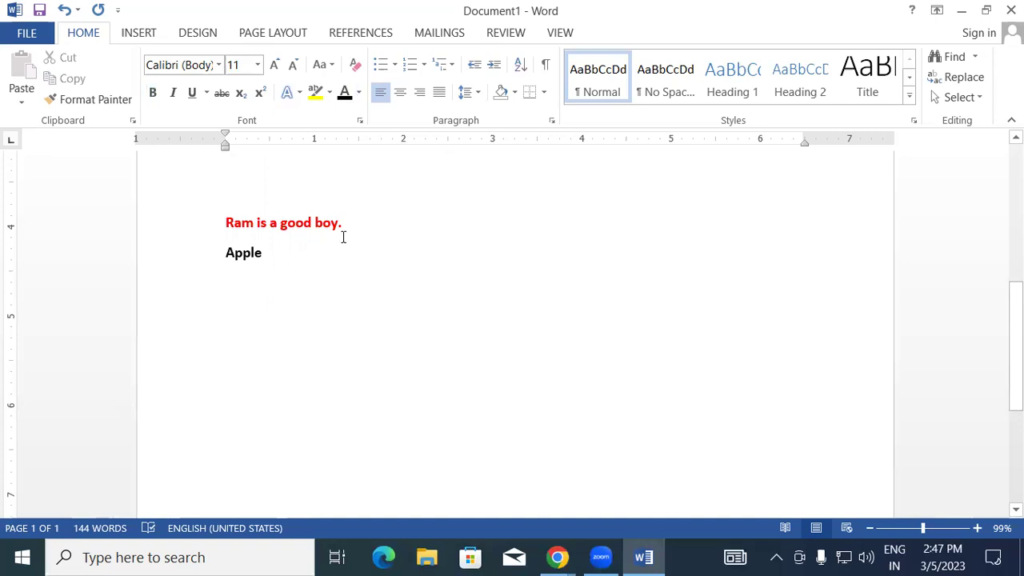
# Step: Clear all formatting from 'Ram is a good boy.', leaving plain black text
pyautogui.moveTo(346, 223); pyautogui.dragTo(201, 209)
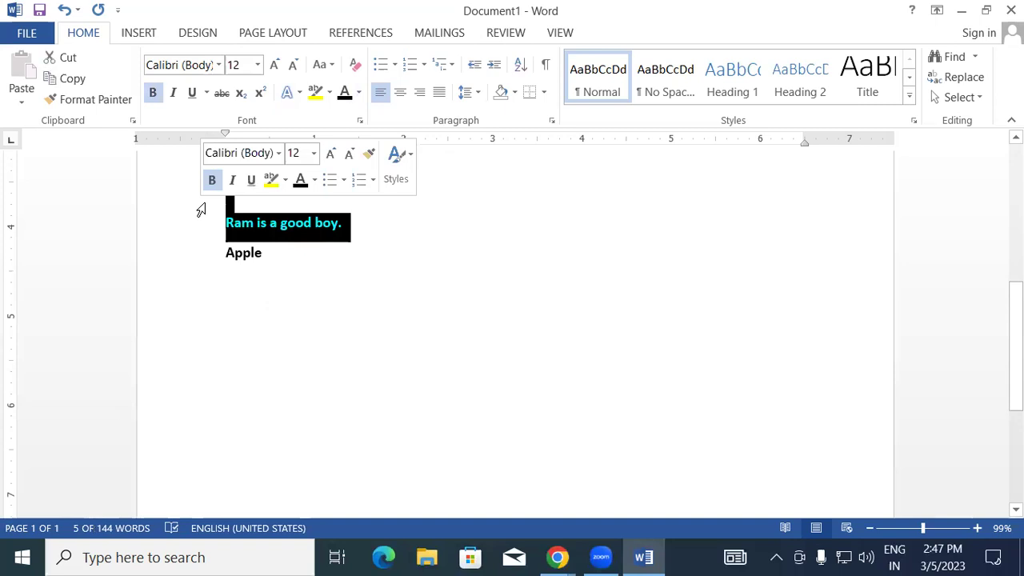
pyautogui.click(357, 68)
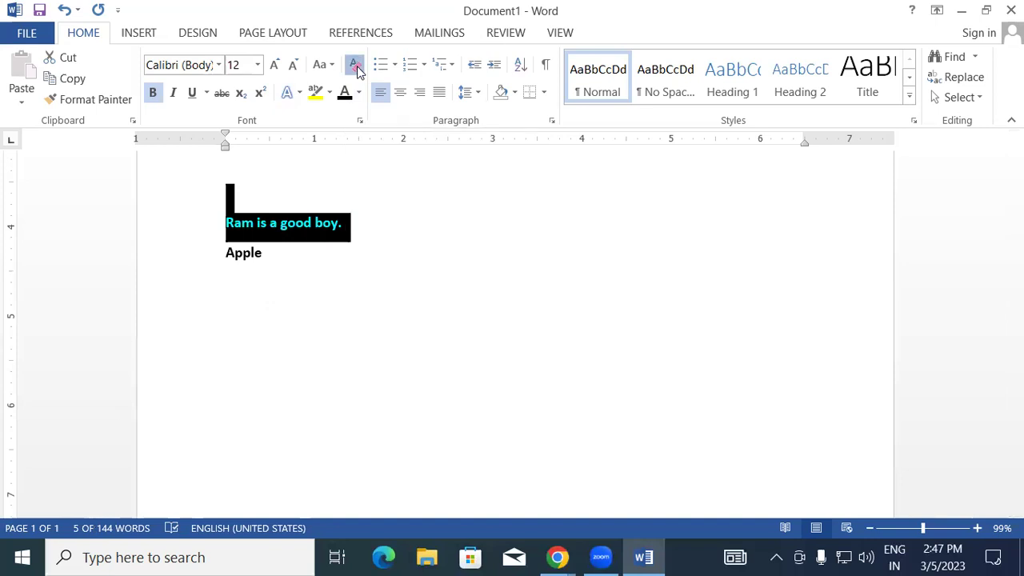
pyautogui.click(340, 238)
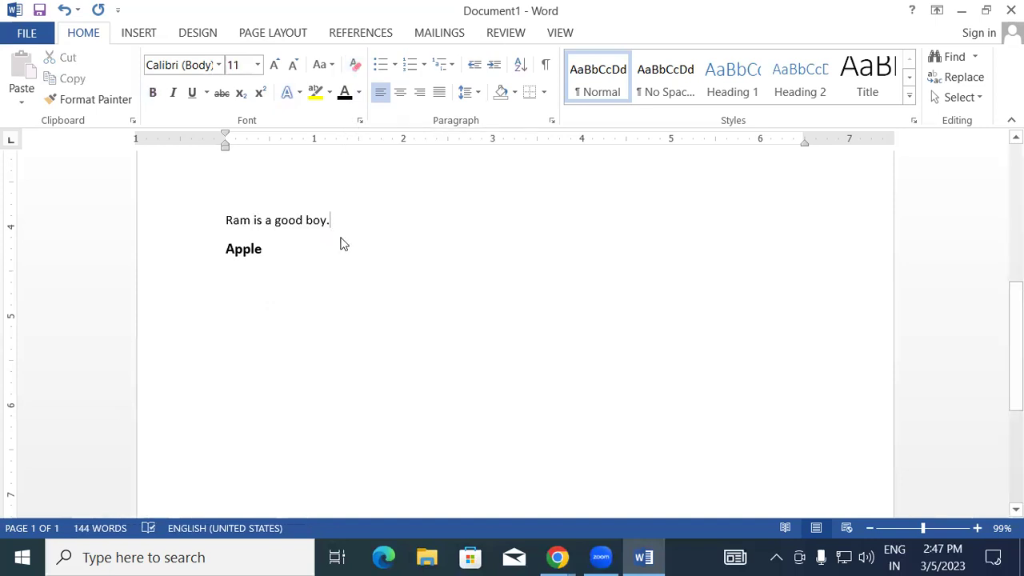
pyautogui.scroll(5, 352, 246)
pyautogui.scroll(1, 336, 247)
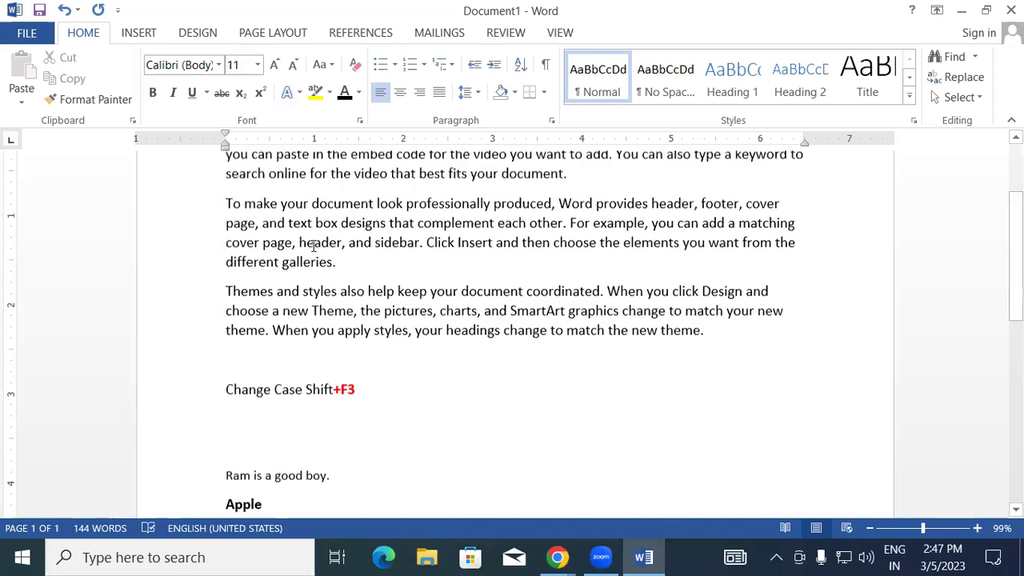
pyautogui.scroll(3, 293, 251)
# Step: Make the first paragraph bold and enlarge it to 16 pt
pyautogui.moveTo(224, 262); pyautogui.dragTo(588, 303)
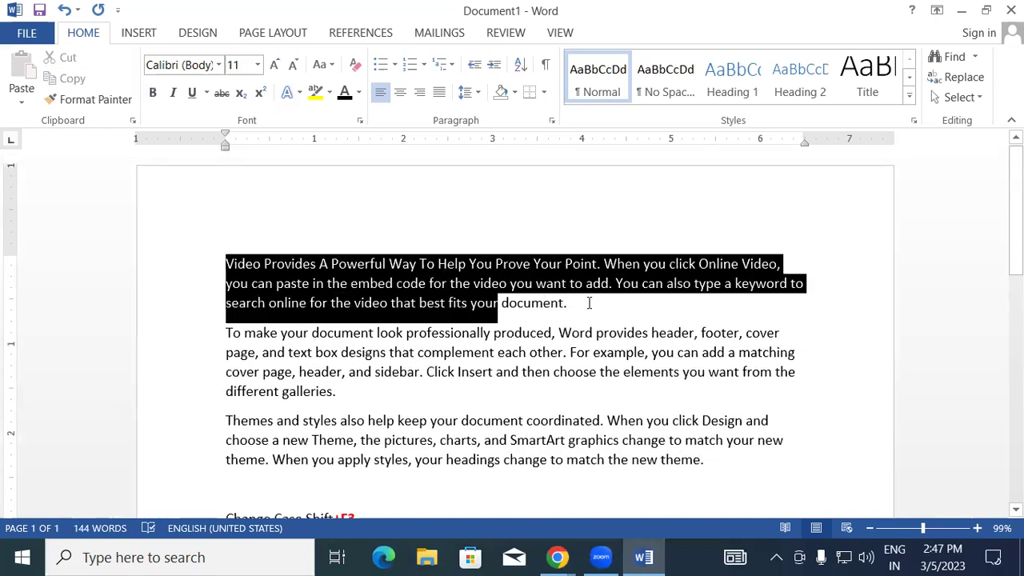
pyautogui.click(152, 91)
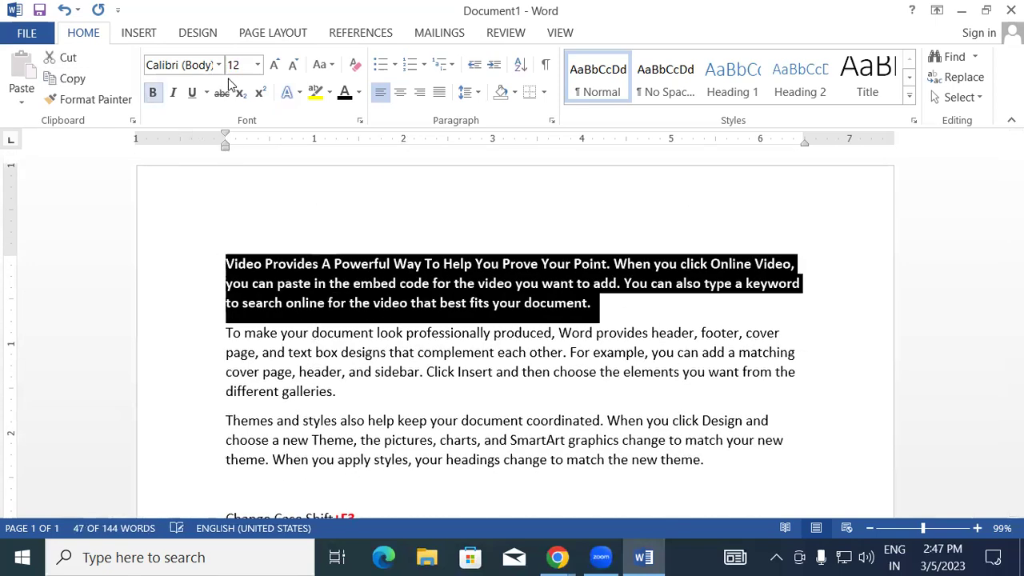
pyautogui.click(274, 66)
pyautogui.click(275, 65)
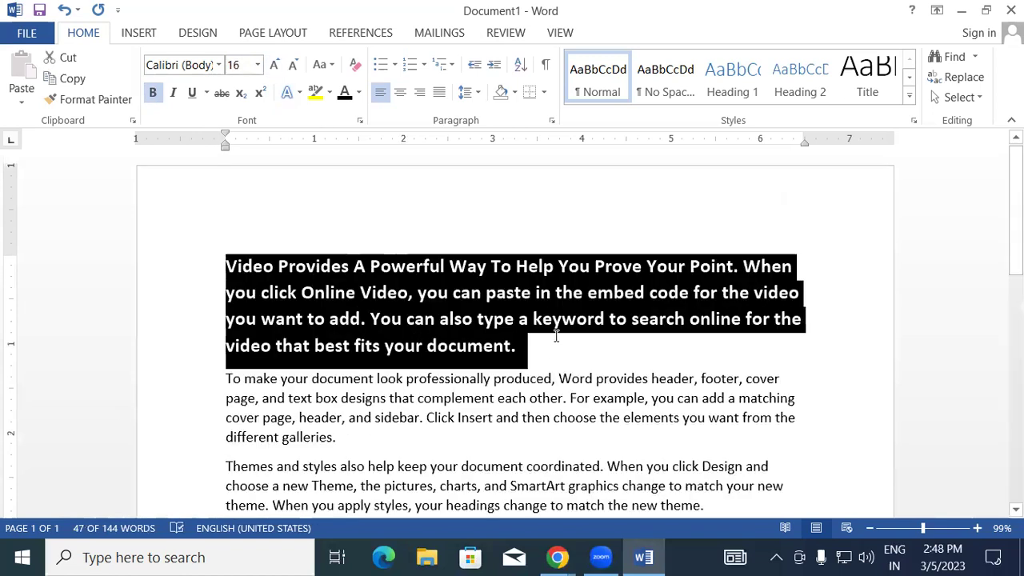
pyautogui.click(556, 336)
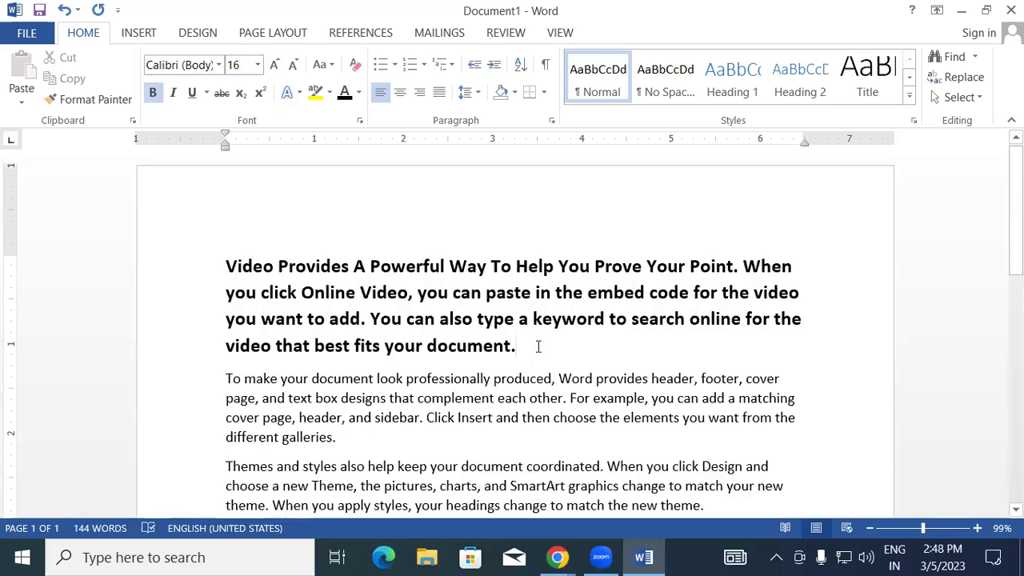
# Step: Remove bold from the first paragraph, then undo back to size 11
pyautogui.moveTo(542, 347); pyautogui.dragTo(282, 320)
pyautogui.moveTo(229, 282); pyautogui.dragTo(206, 265)
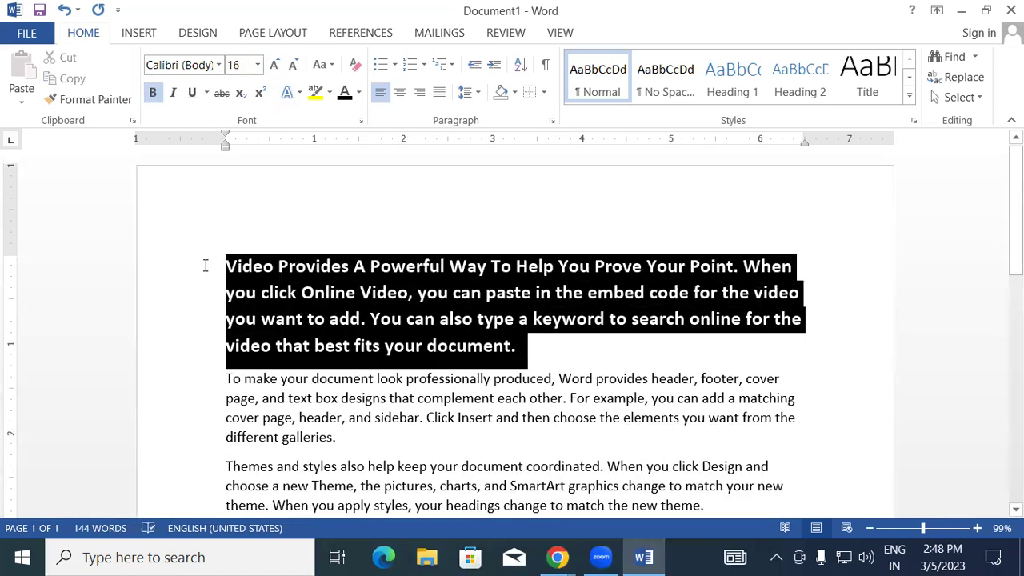
pyautogui.click(153, 92)
pyautogui.click(257, 64)
pyautogui.click(271, 173)
pyautogui.hotkey('ctrl', 'z')
# Step: Reapply bold to the first paragraph and grow it to 16 pt
pyautogui.click(152, 91)
pyautogui.click(274, 64)
pyautogui.click(274, 65)
pyautogui.click(274, 65)
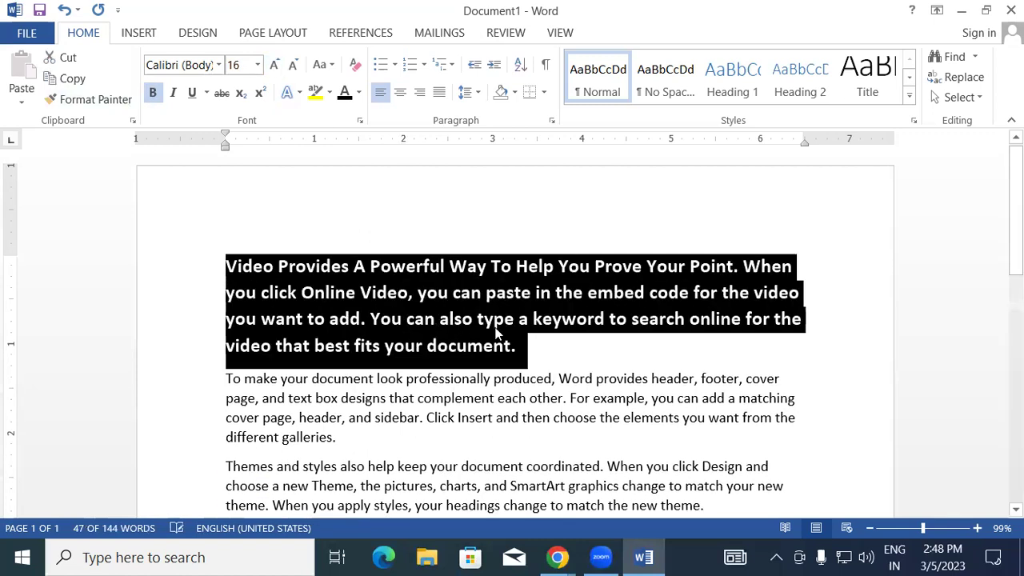
pyautogui.click(524, 356)
# Step: Clear All Formatting on the bold 16 pt first paragraph
pyautogui.moveTo(522, 352); pyautogui.dragTo(208, 269)
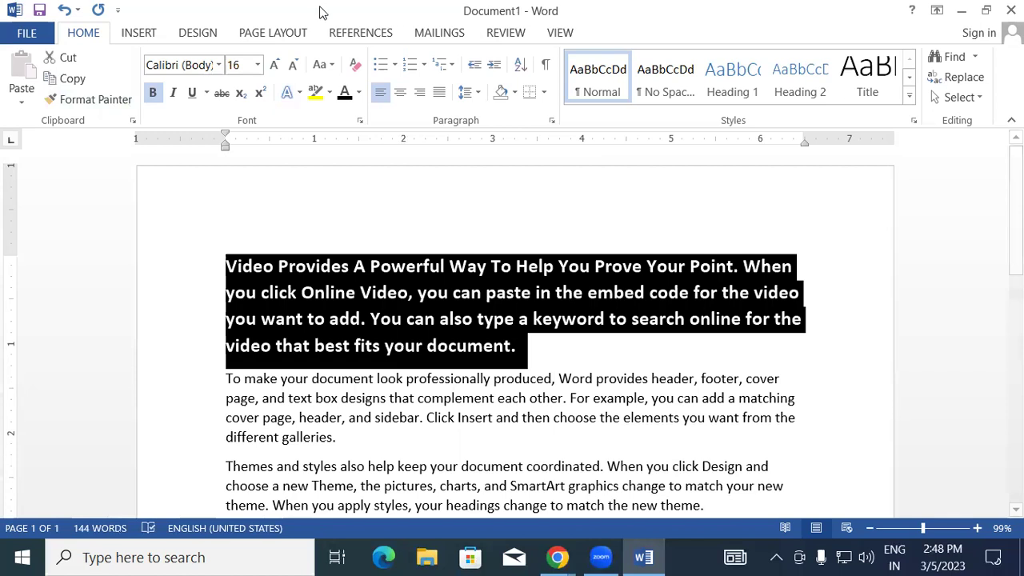
pyautogui.click(355, 64)
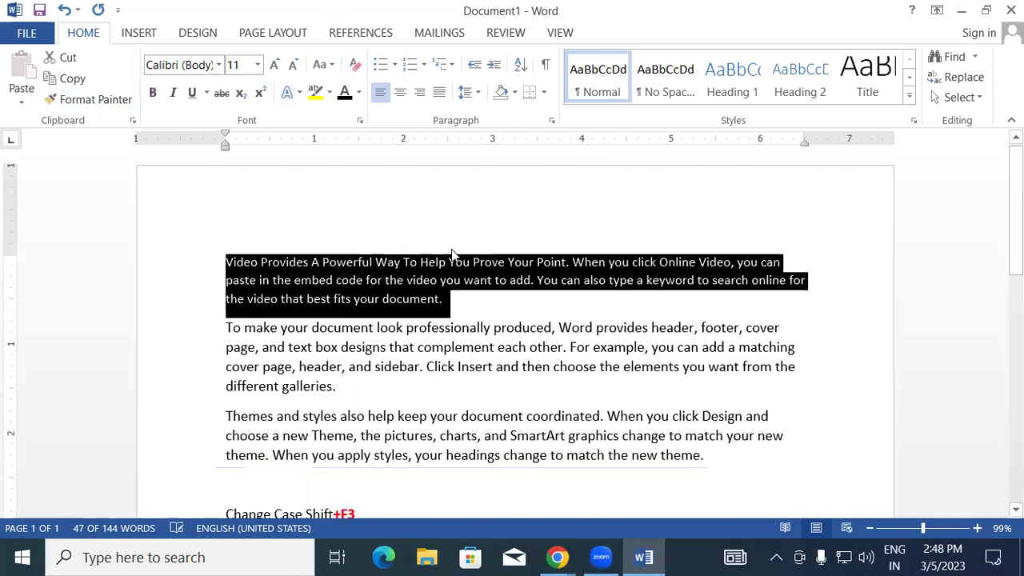
pyautogui.click(452, 307)
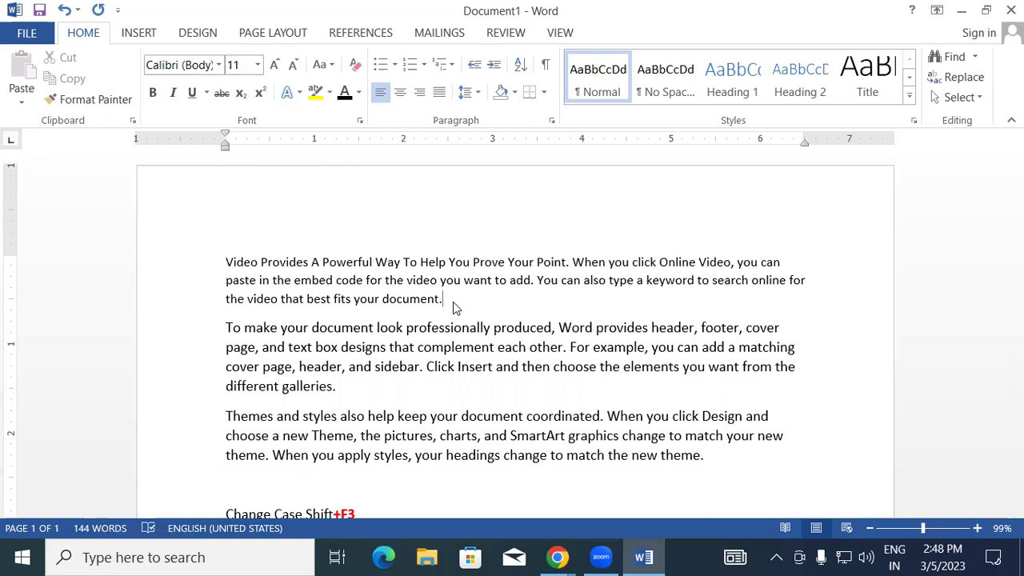
# Step: Select all the document text with Ctrl+A and delete it
pyautogui.hotkey('ctrl', 'a')
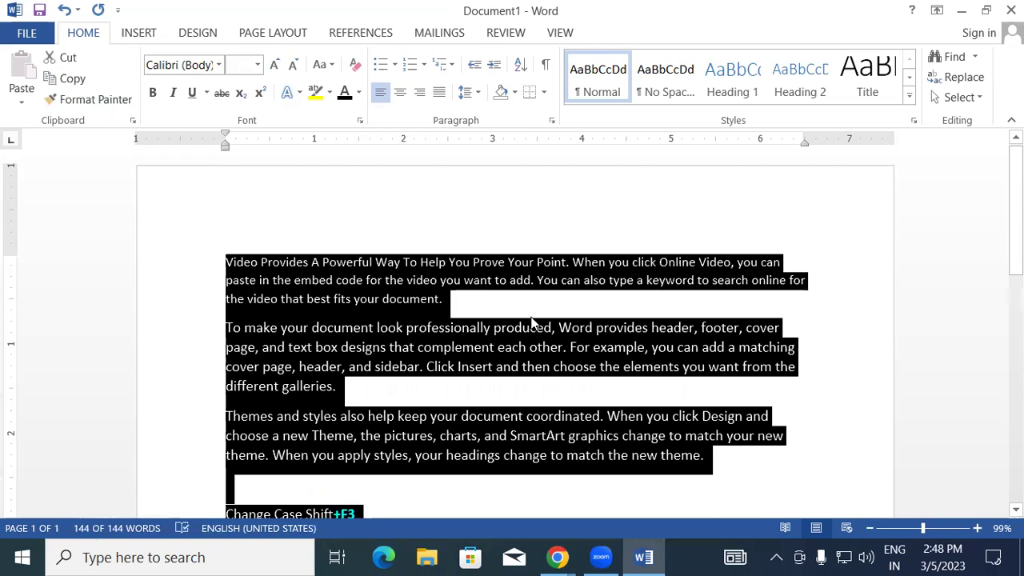
pyautogui.press('Delete')
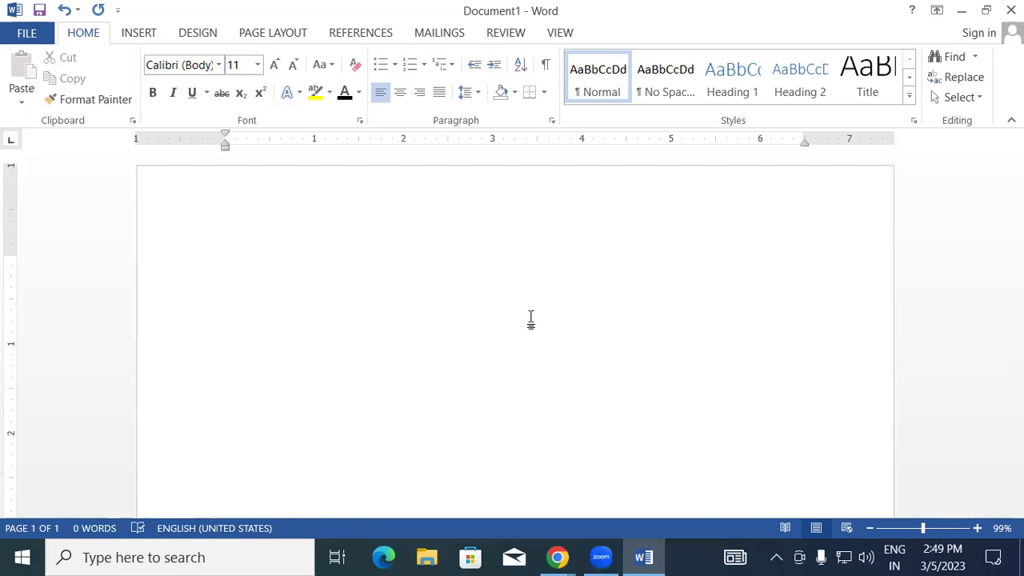
# Step: Type '1.0 Introduction' and grow it to 20 pt
pyautogui.write('1.0')
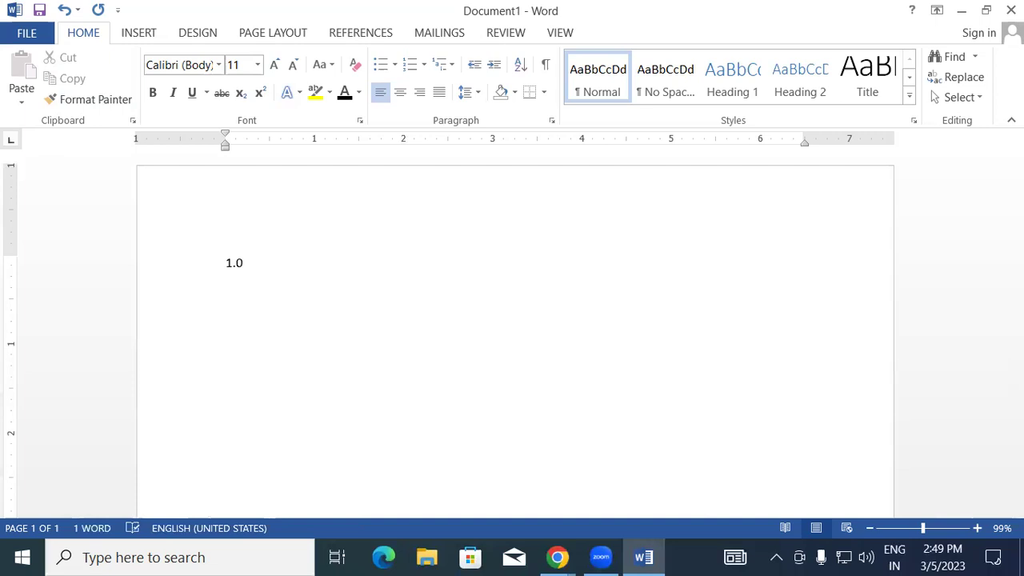
pyautogui.write(' Introduction')
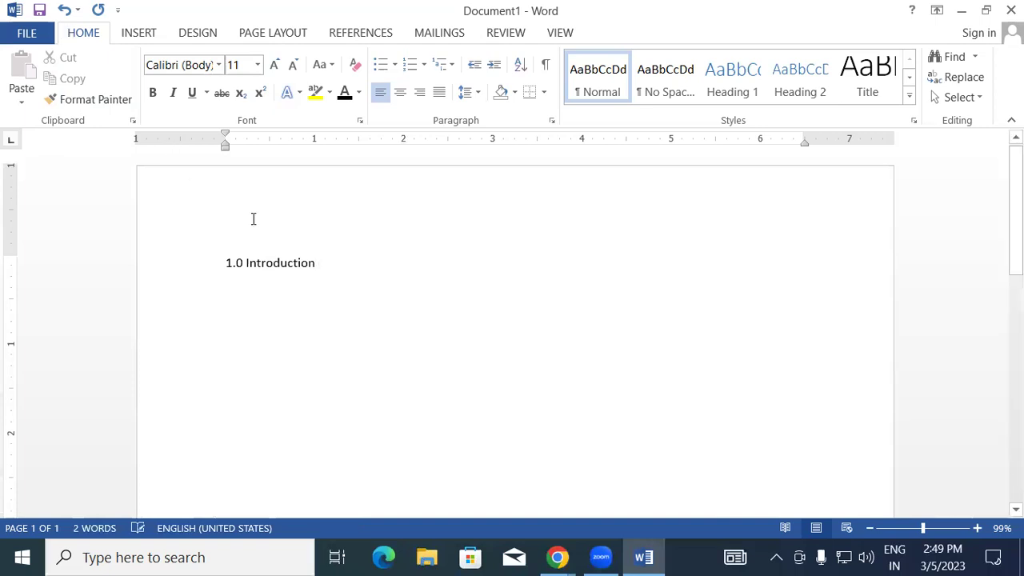
pyautogui.tripleClick(259, 261)
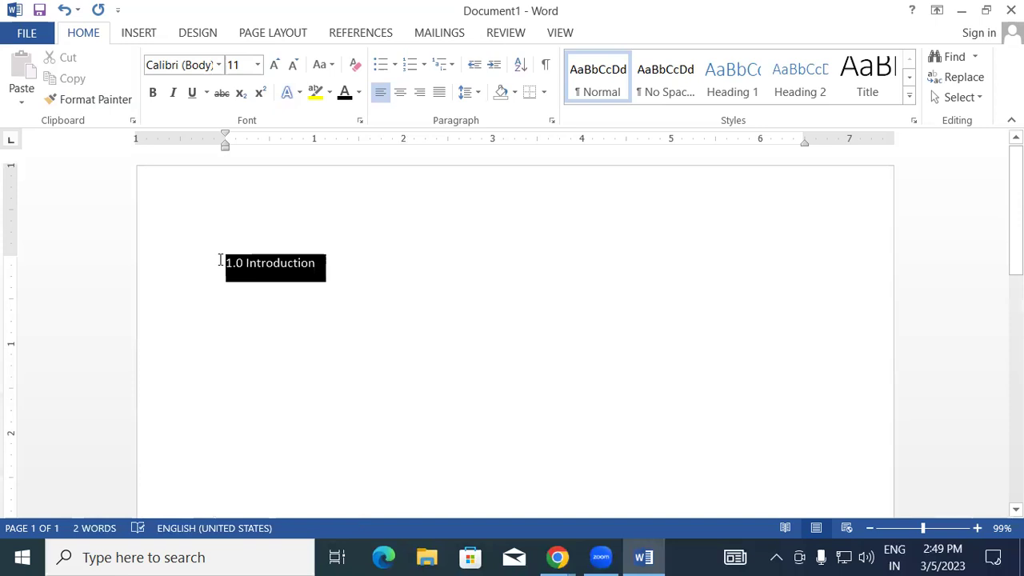
pyautogui.click(275, 65)
pyautogui.click(275, 65)
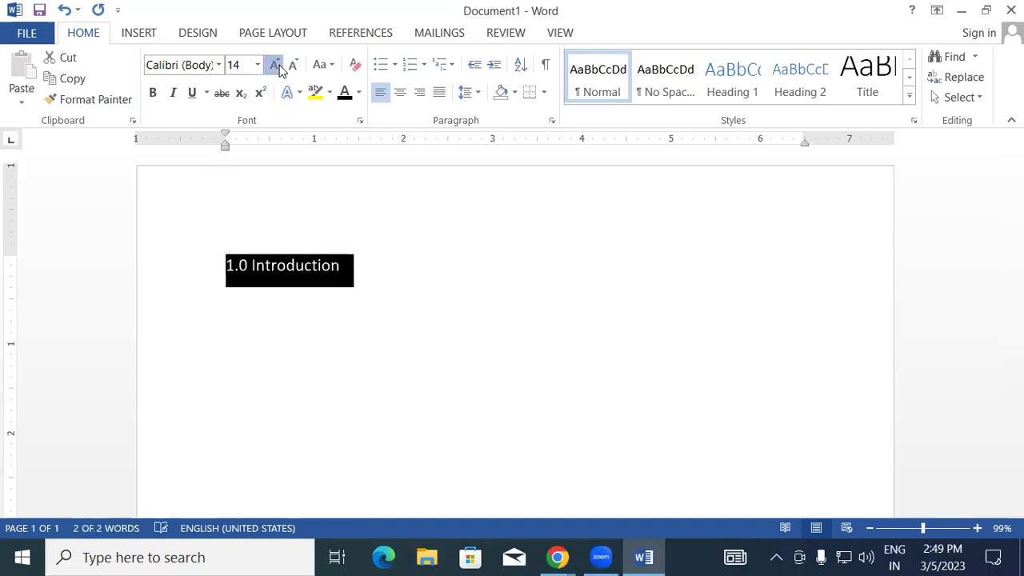
pyautogui.click(275, 65)
pyautogui.click(276, 66)
pyautogui.click(444, 286)
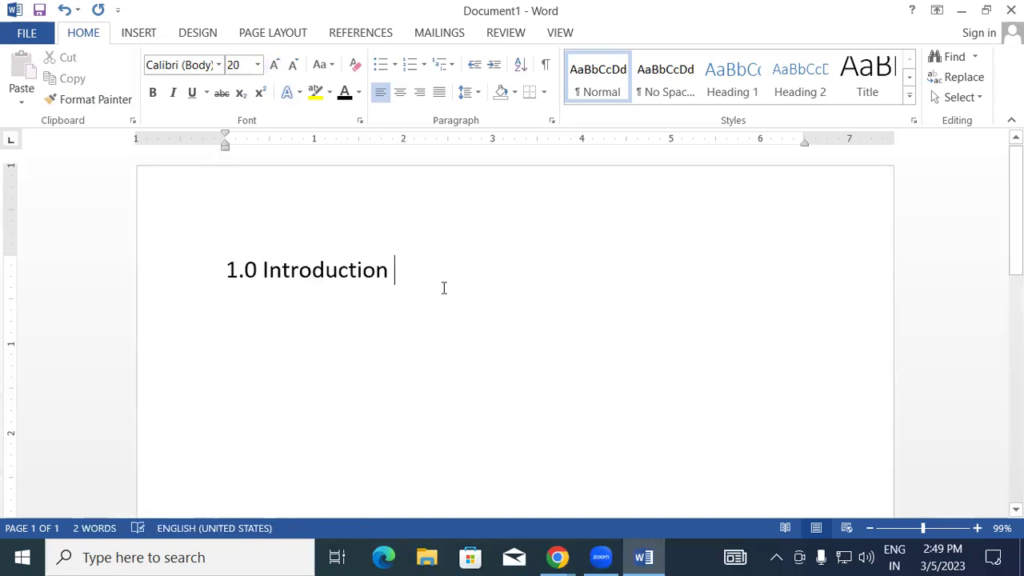
# Step: Give the heading a black highlight and white font colour
pyautogui.tripleClick(256, 270)
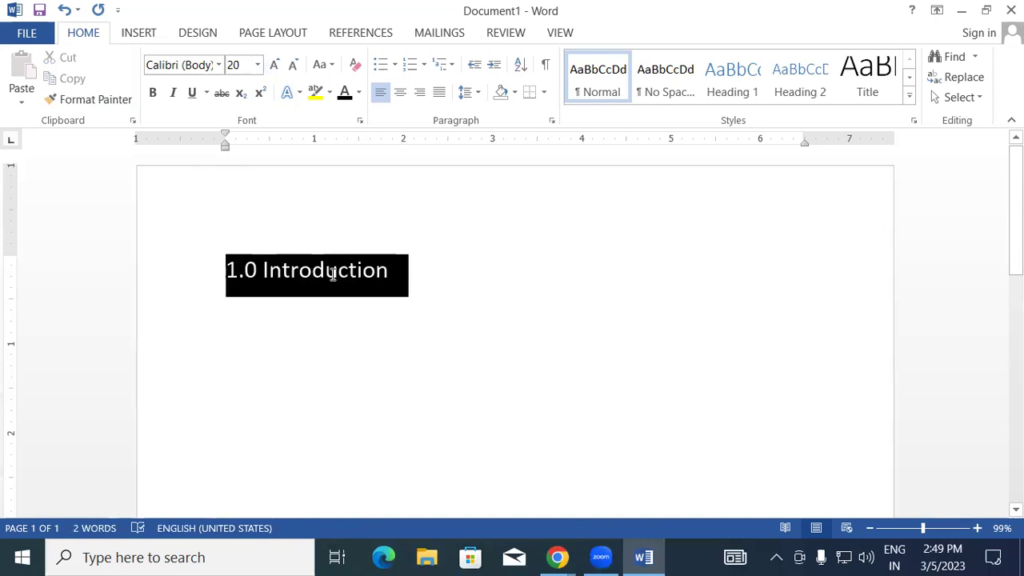
pyautogui.click(360, 93)
pyautogui.click(346, 113)
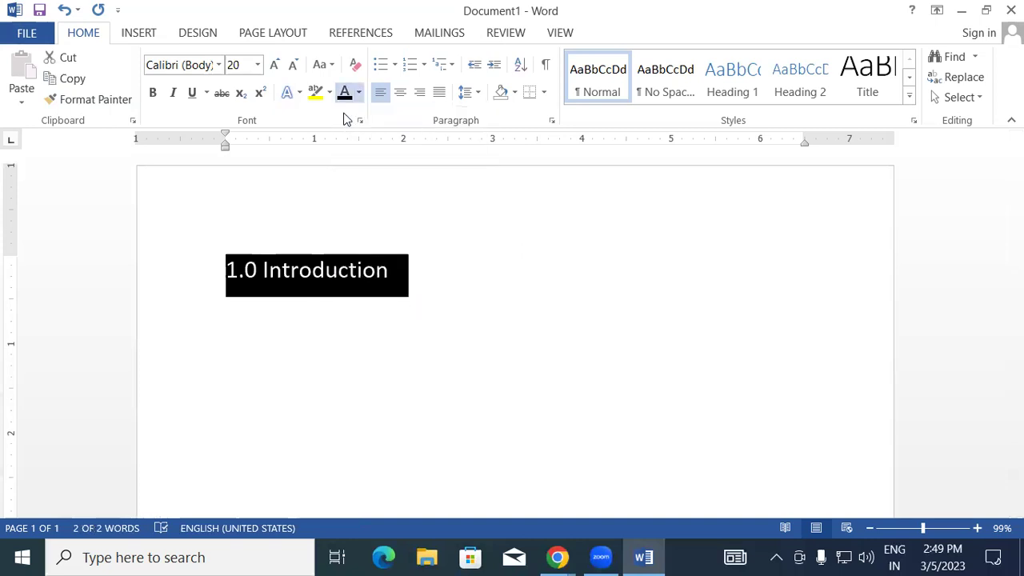
pyautogui.moveTo(394, 277); pyautogui.dragTo(192, 265)
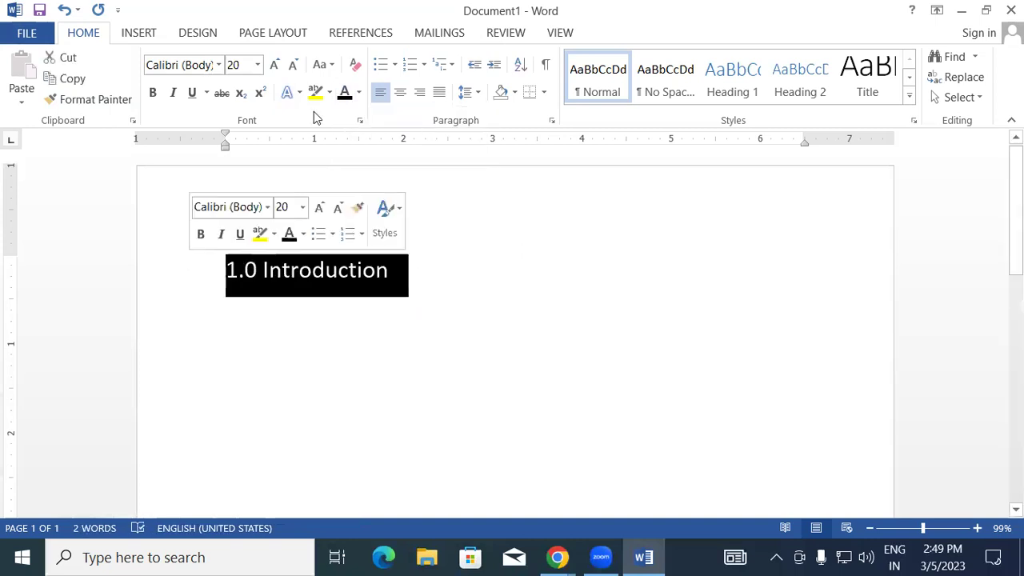
pyautogui.click(330, 93)
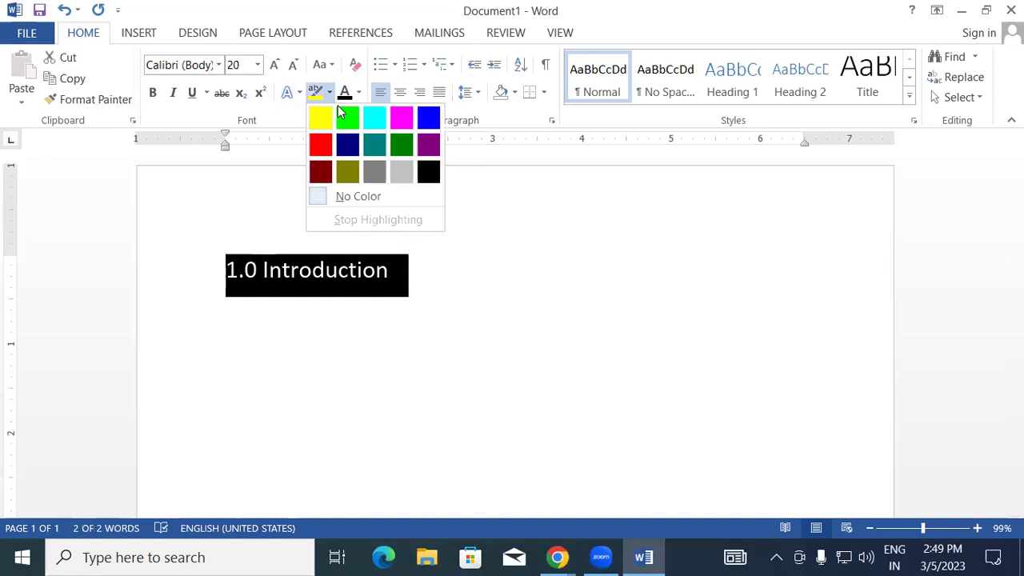
pyautogui.click(432, 171)
pyautogui.click(422, 276)
pyautogui.moveTo(397, 269); pyautogui.dragTo(226, 263)
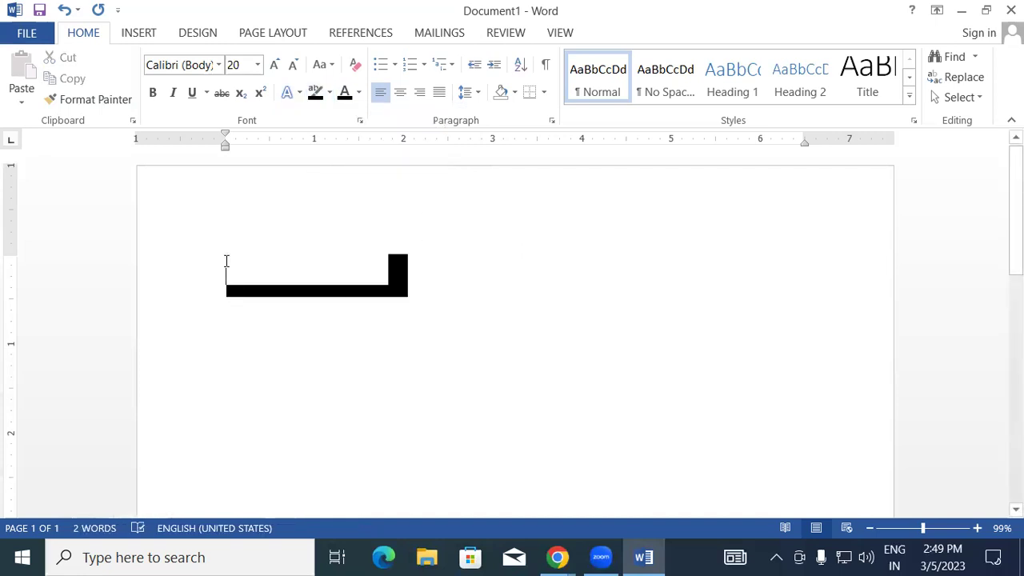
pyautogui.click(360, 93)
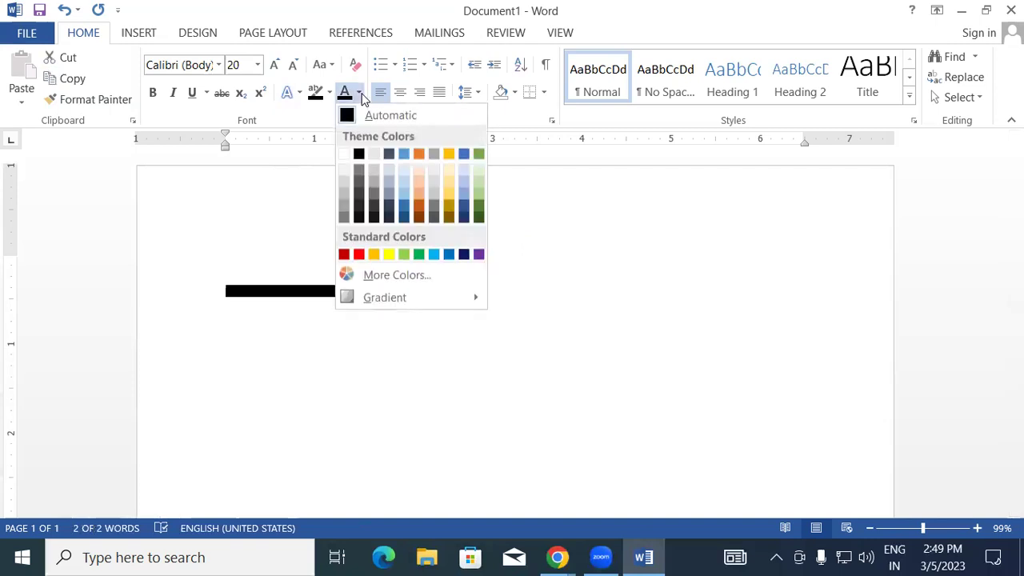
pyautogui.click(345, 155)
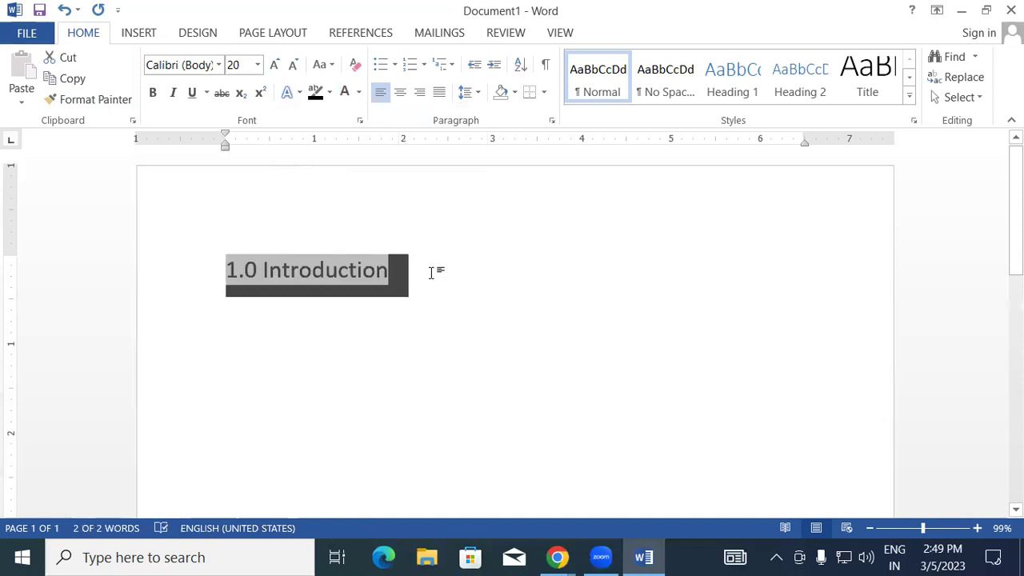
pyautogui.click(436, 272)
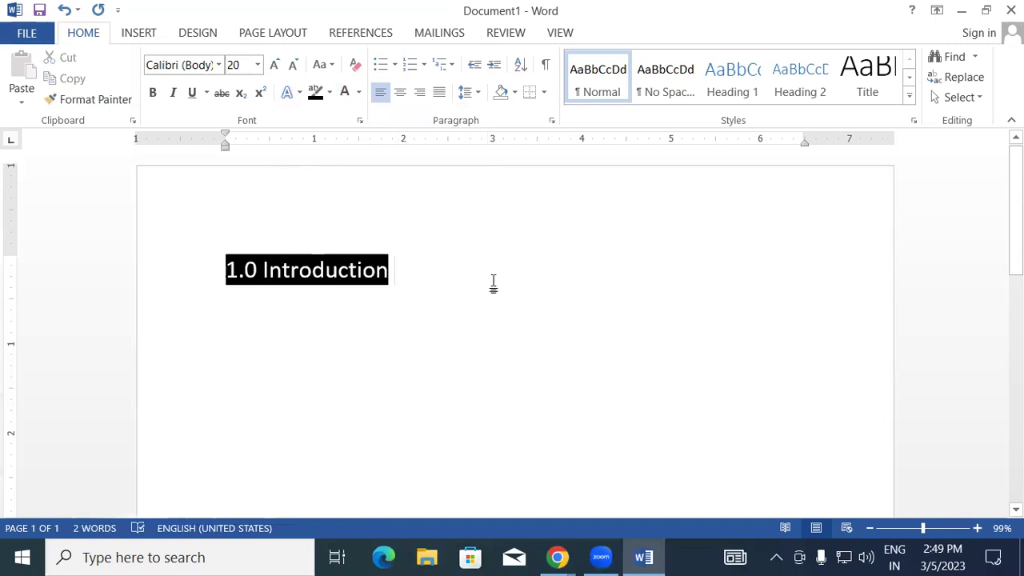
# Step: Start a new line below the heading, undoing the automatic numbering
pyautogui.press('Return')
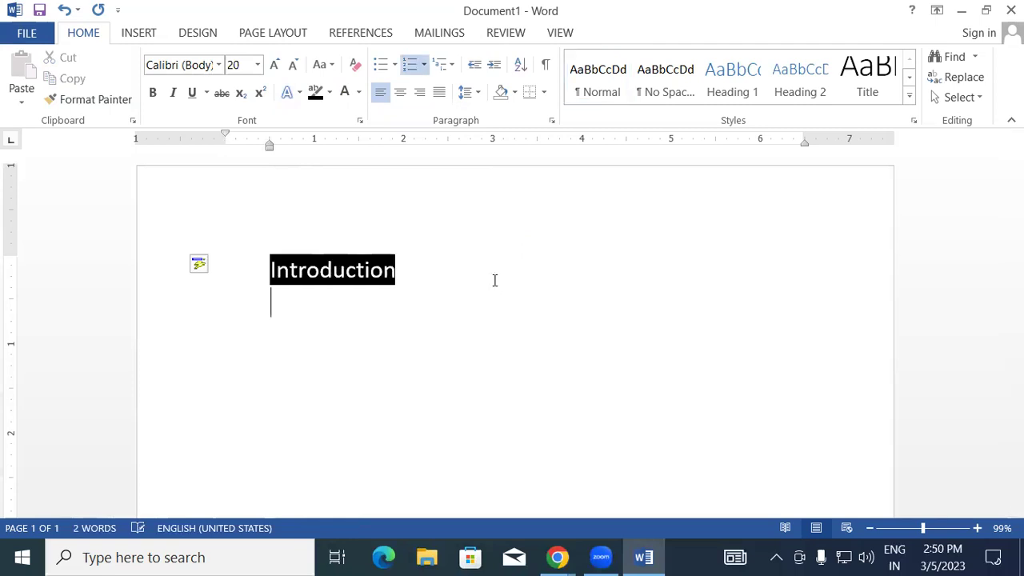
pyautogui.hotkey('ctrl', 'z')
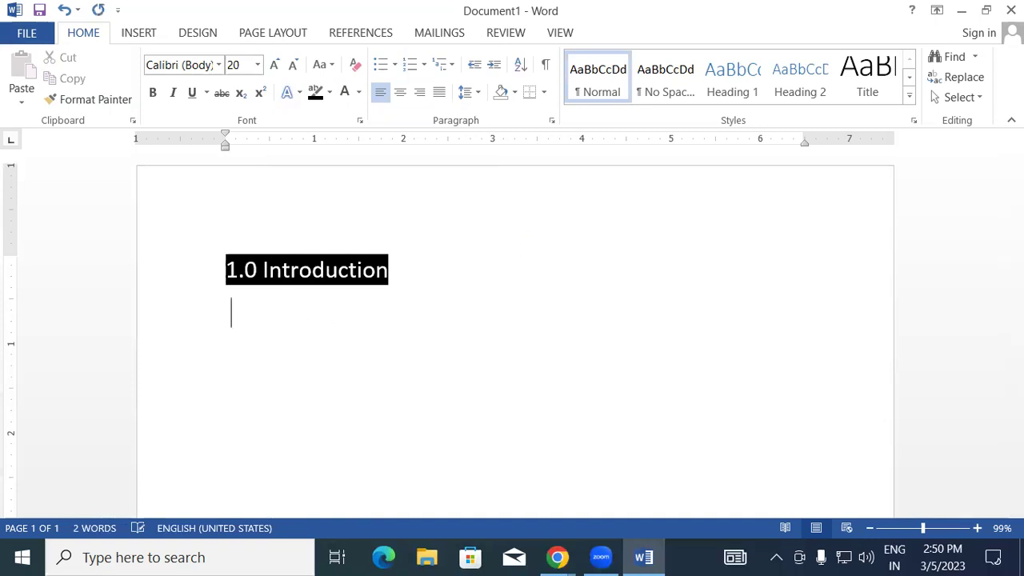
pyautogui.write('ii')
pyautogui.press('BackSpace')
pyautogui.press('BackSpace')
# Step: In automatic black text, start the body paragraph with 'Present. almost all of us in the world'
pyautogui.click(358, 92)
pyautogui.click(353, 117)
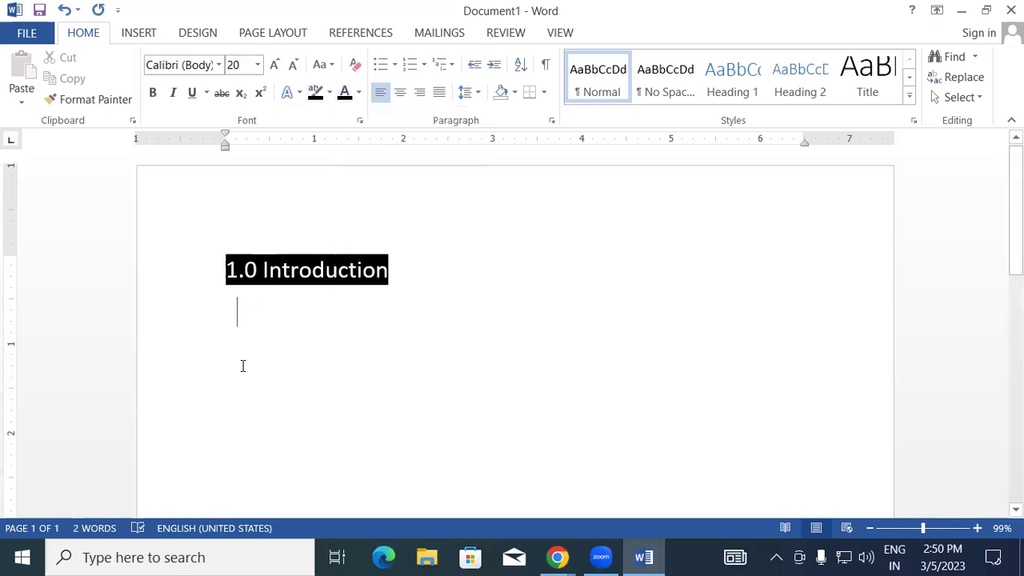
pyautogui.write('in')
pyautogui.press('BackSpace')
pyautogui.press('BackSpace')
pyautogui.write('in ')
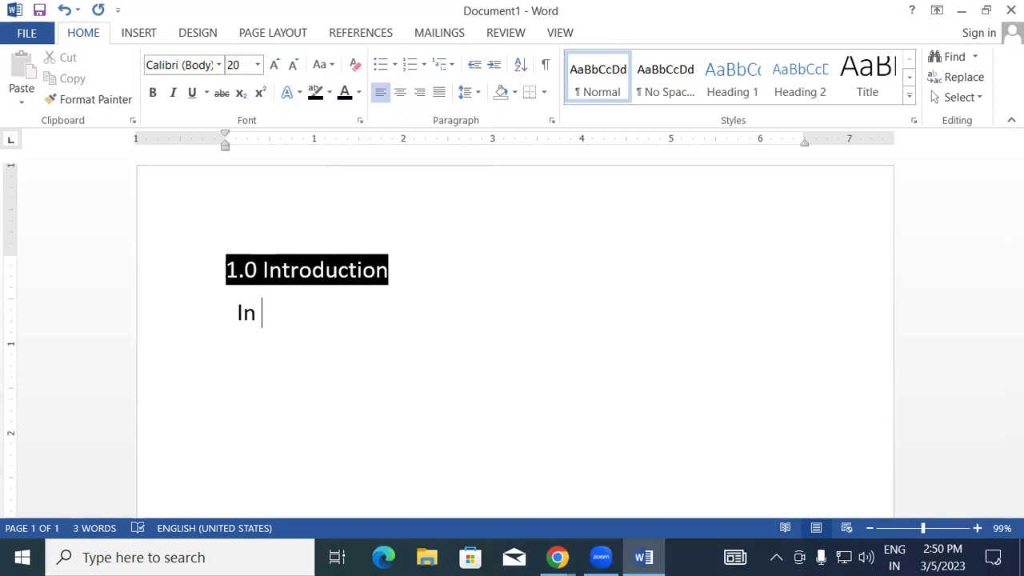
pyautogui.write('pr')
pyautogui.press('BackSpace')
pyautogui.press('BackSpace')
pyautogui.press('BackSpace')
pyautogui.write('Present')
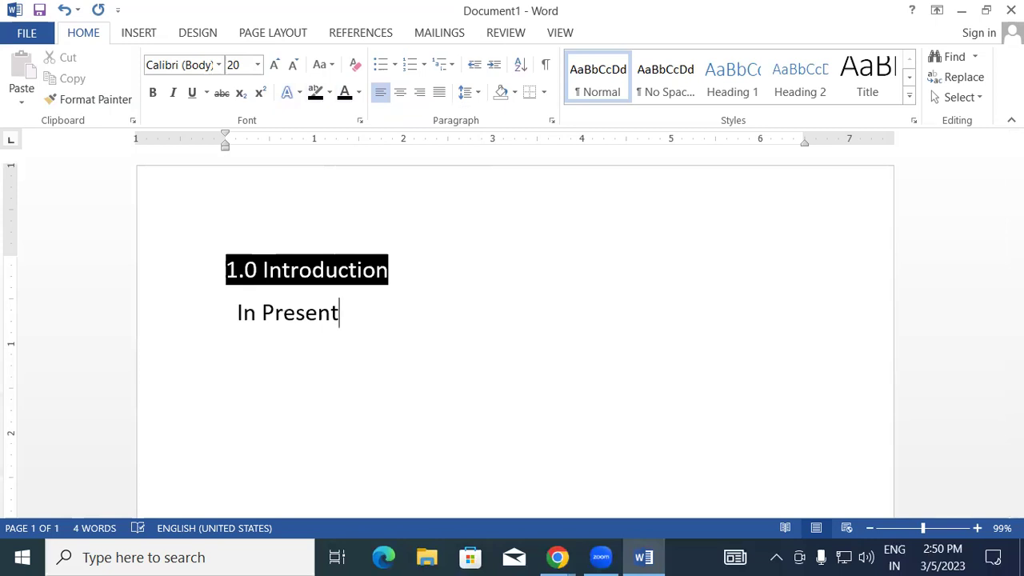
pyautogui.write('.')
pyautogui.write(' almost')
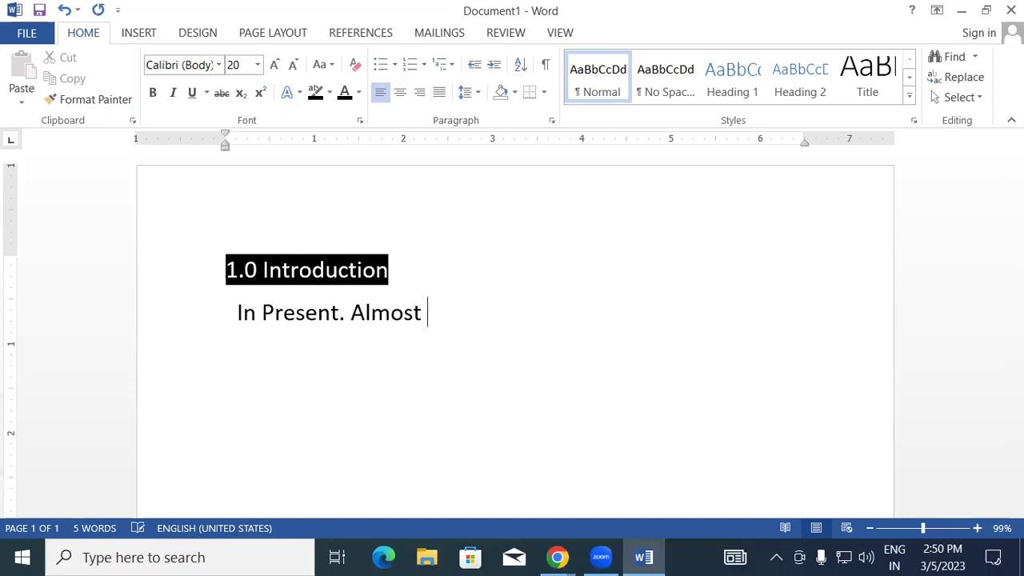
pyautogui.write(' all ')
pyautogui.write('ofus in the world')
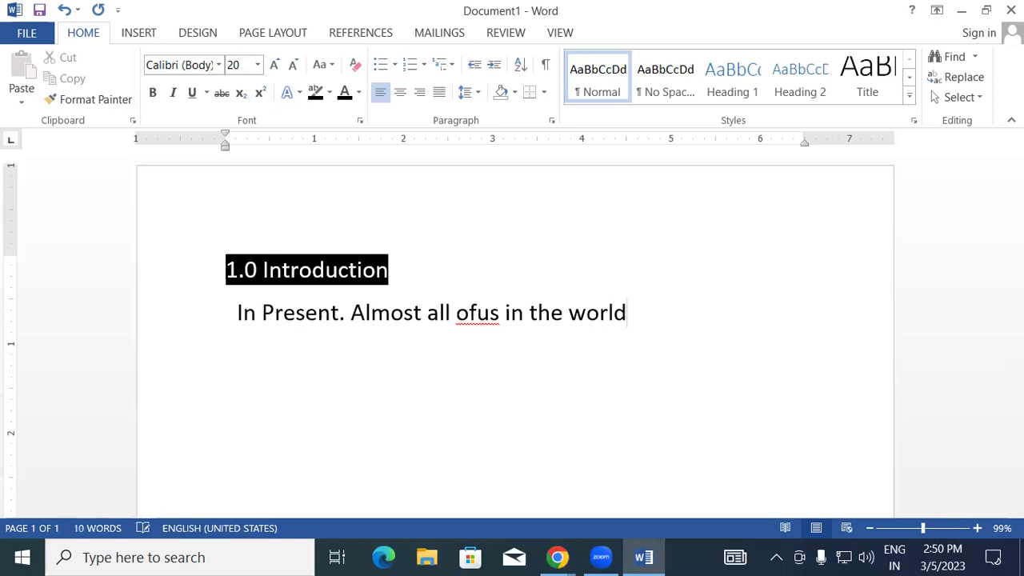
# Step: Fix the 'of us' spacing and continue with 'make use of computers in one way or the other.'
pyautogui.click(477, 313)
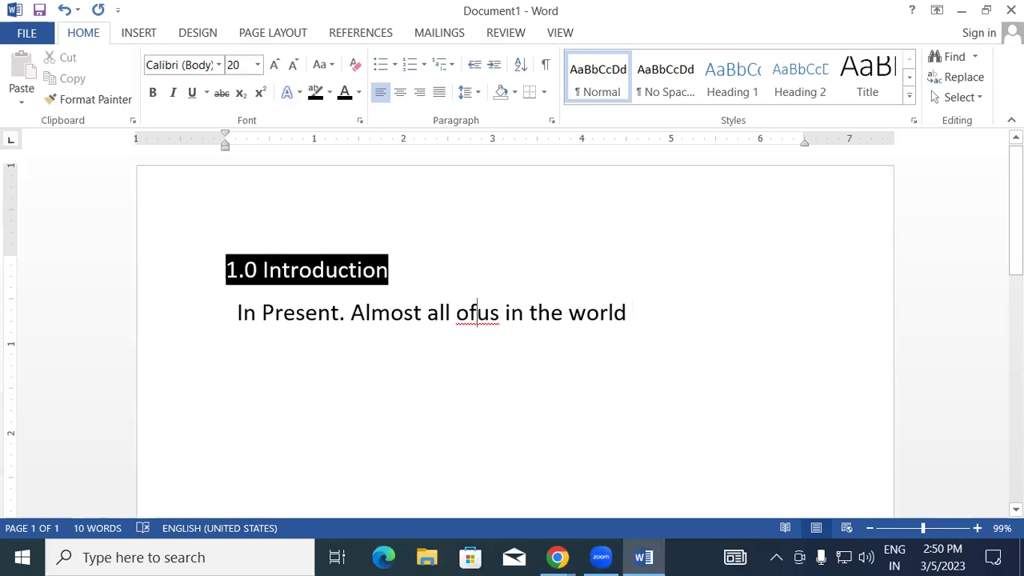
pyautogui.click(649, 313)
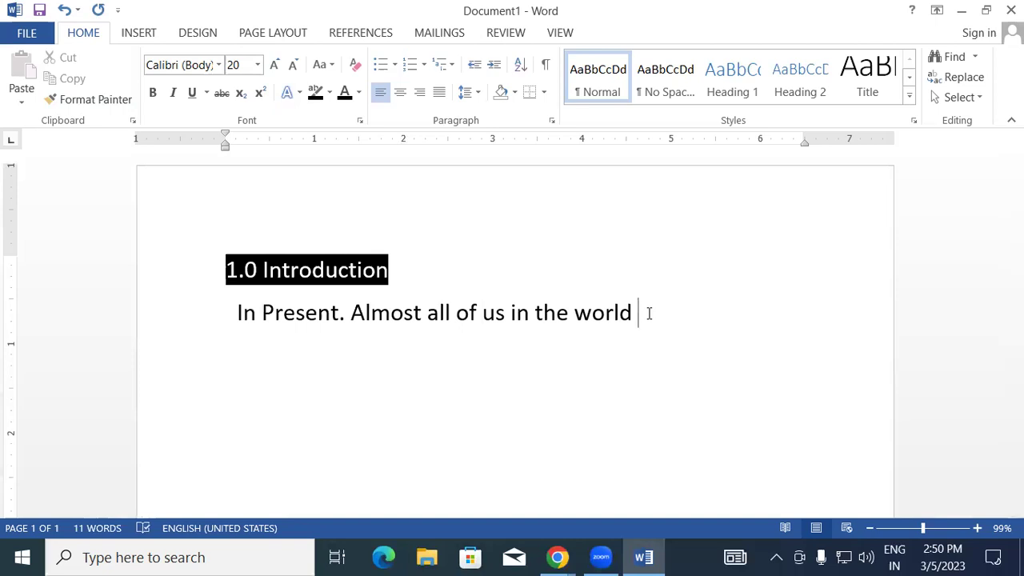
pyautogui.write('make use of computers ')
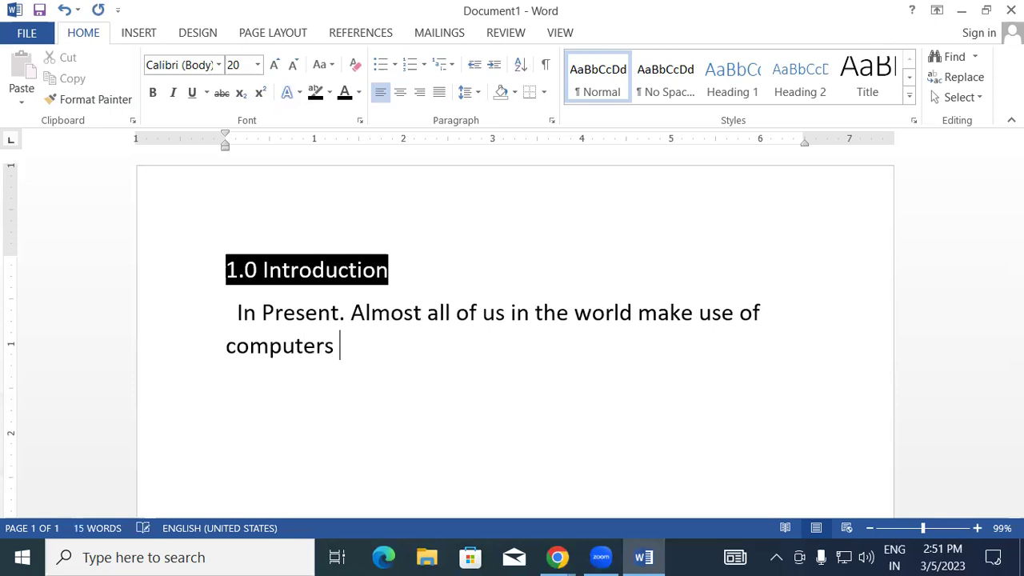
pyautogui.write('in one waw')
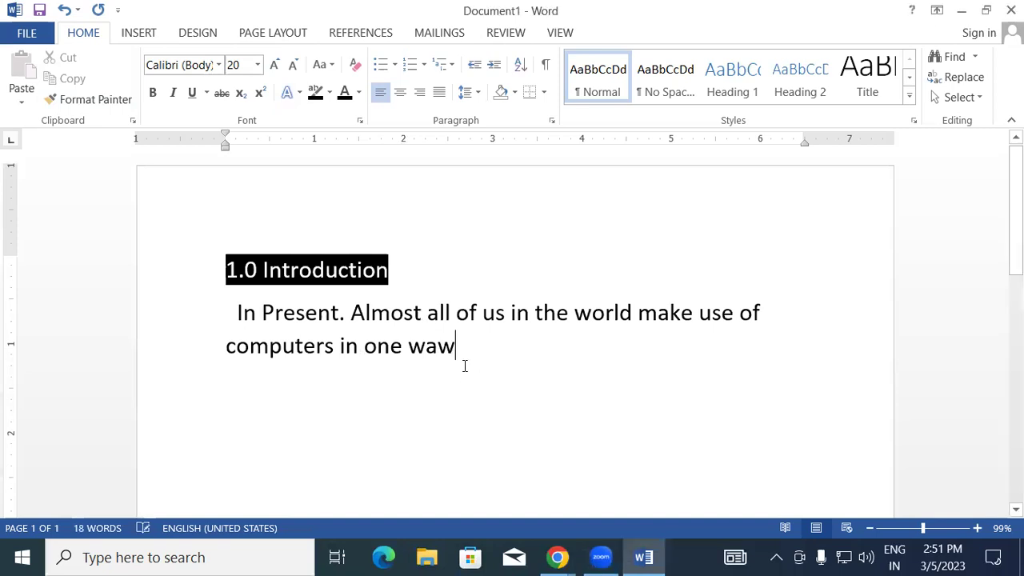
pyautogui.press('BackSpace')
pyautogui.write('w')
pyautogui.press('BackSpace')
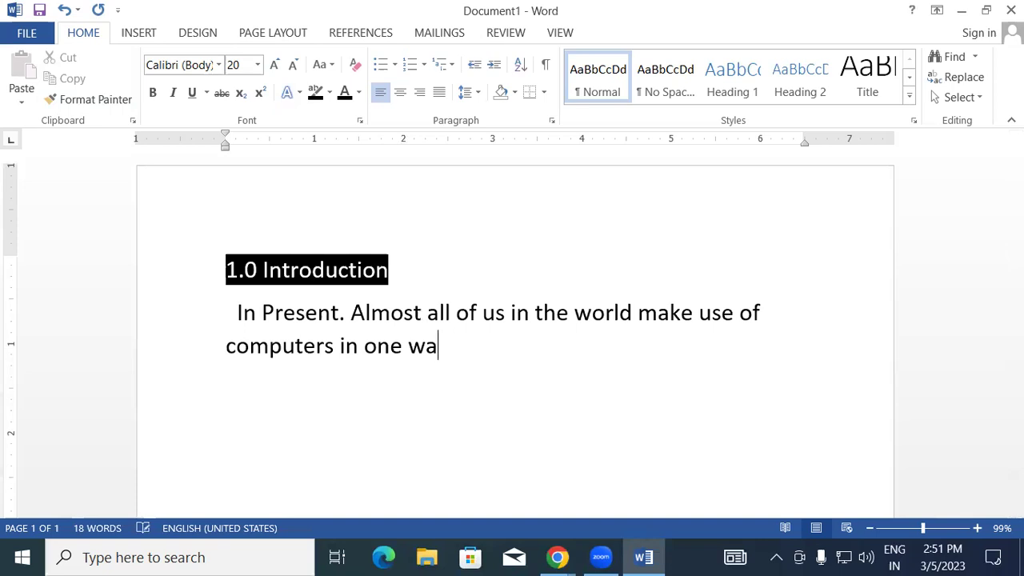
pyautogui.write('y ')
pyautogui.write('or the ')
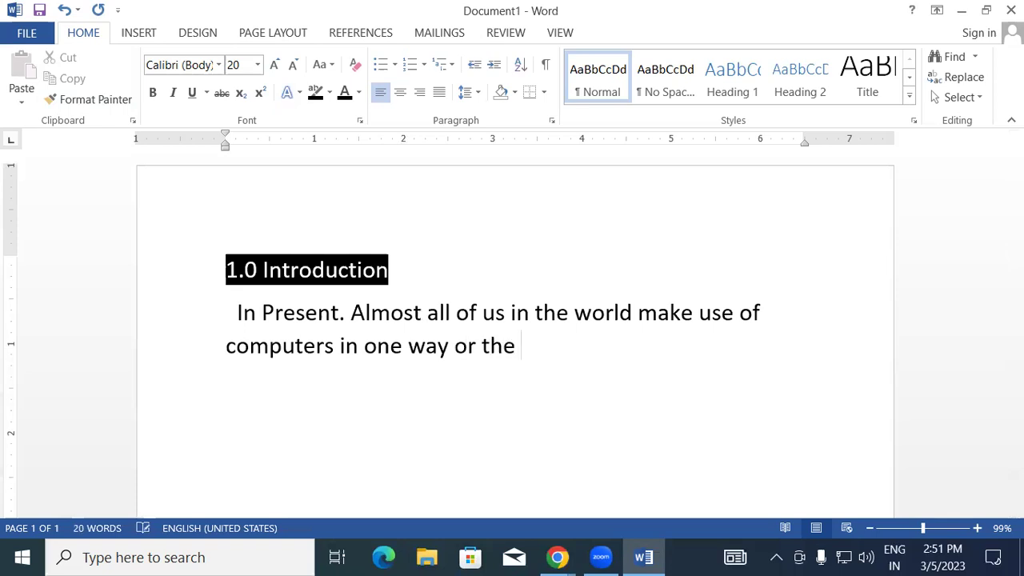
pyautogui.write('other.')
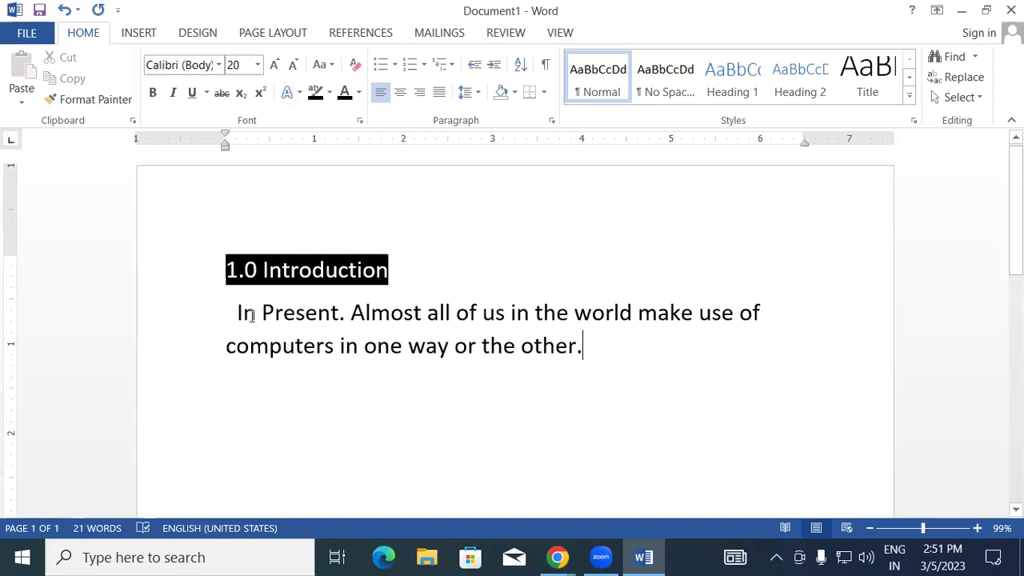
# Step: Italicize the paragraph under '1.0 Introduction', then open blank Document2 with Ctrl+N
pyautogui.click(226, 344)
pyautogui.moveTo(237, 312)
pyautogui.mouseDown()
pyautogui.moveTo(339, 334)
pyautogui.moveTo(585, 345)
pyautogui.mouseUp()
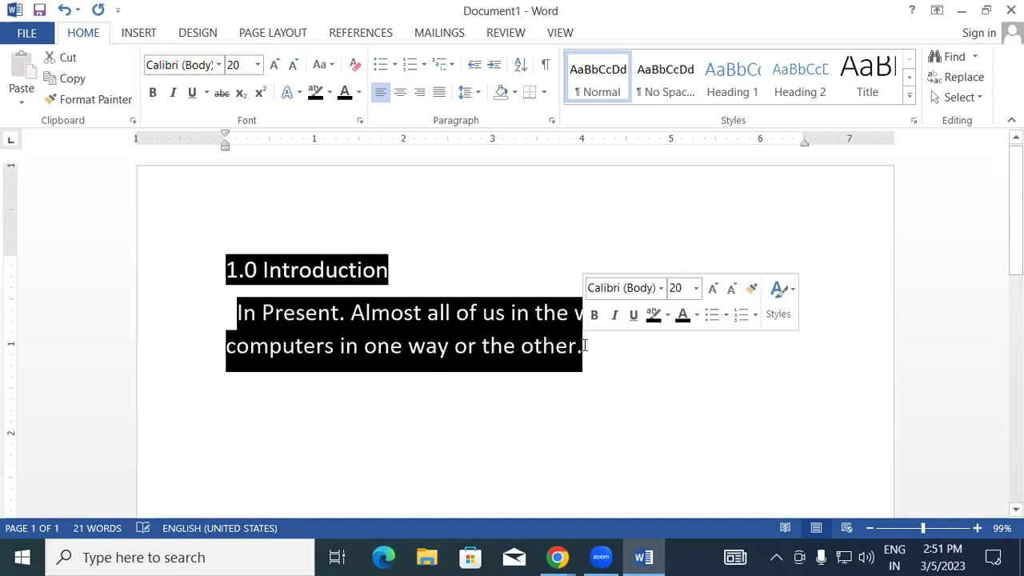
pyautogui.click(172, 92)
pyautogui.click(614, 387)
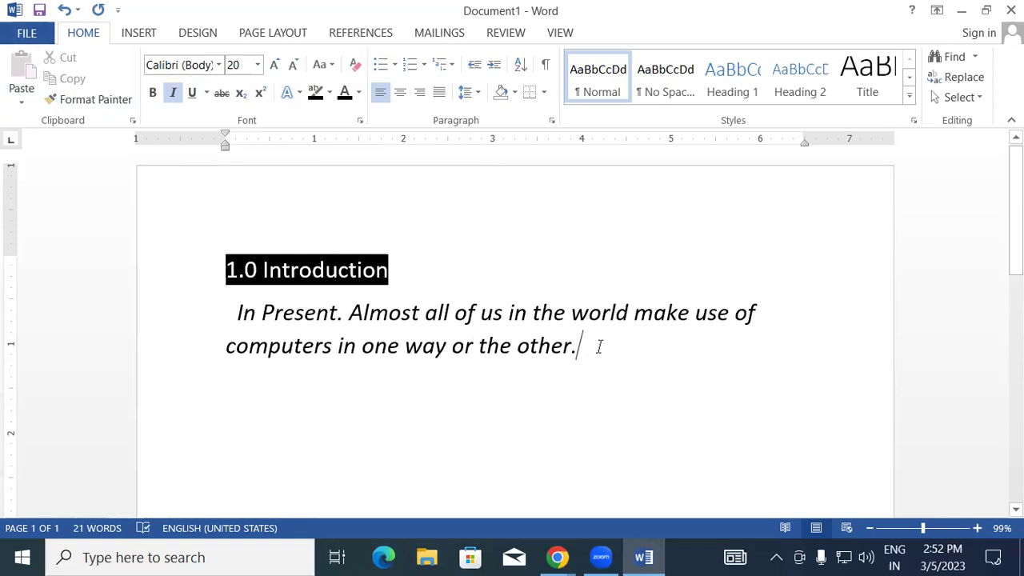
pyautogui.hotkey('ctrl', 'n')
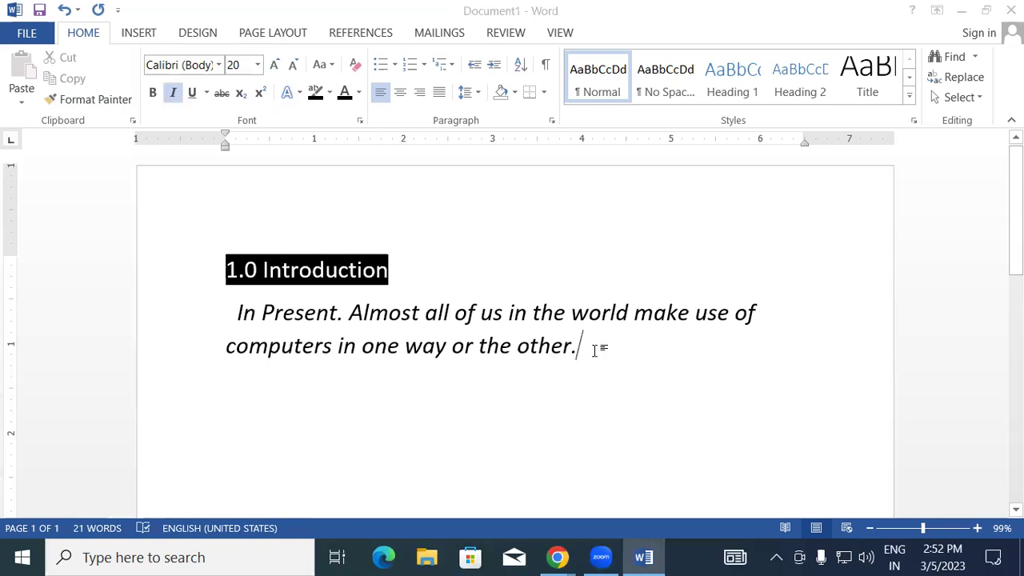
# Step: Choose the light-blue outlined text effect and type 'Gayatri Institute of Technology'
pyautogui.click(291, 95)
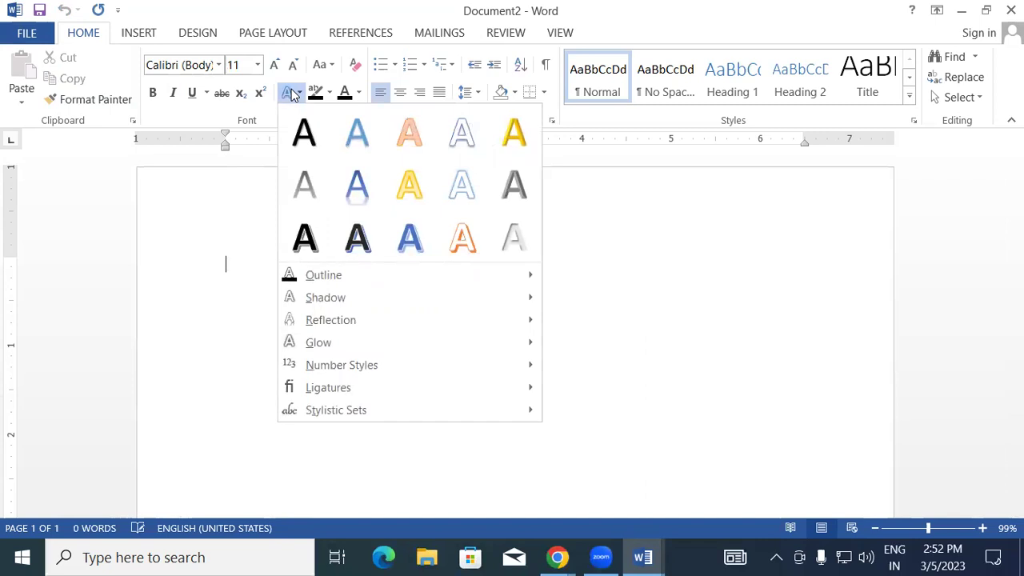
pyautogui.click(460, 185)
pyautogui.write('Gayatri ')
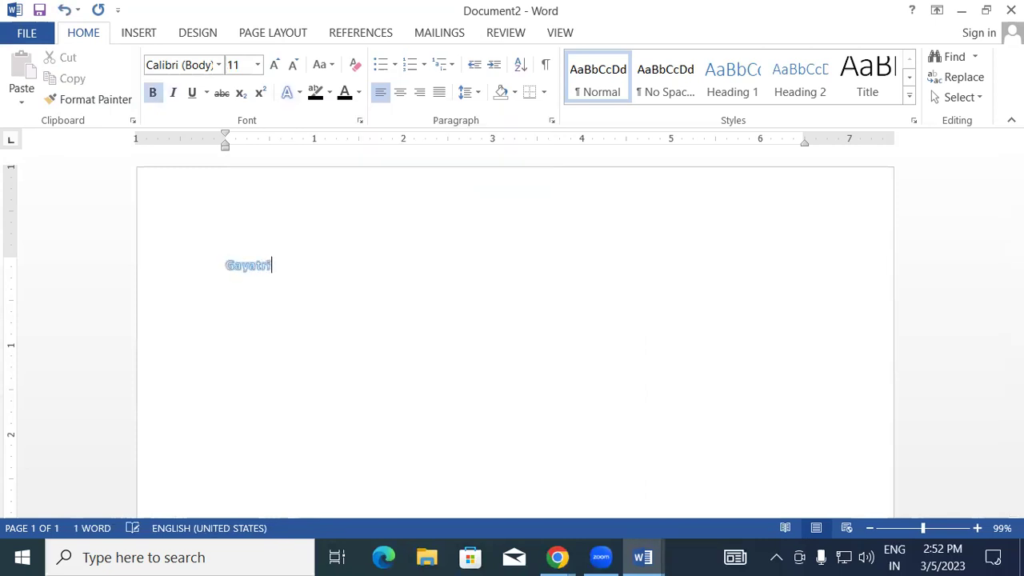
pyautogui.write('In')
pyautogui.press('BackSpace')
pyautogui.press('BackSpace')
pyautogui.press('BackSpace')
pyautogui.write('Inatitut')
pyautogui.write('ec')
pyautogui.write('Te')
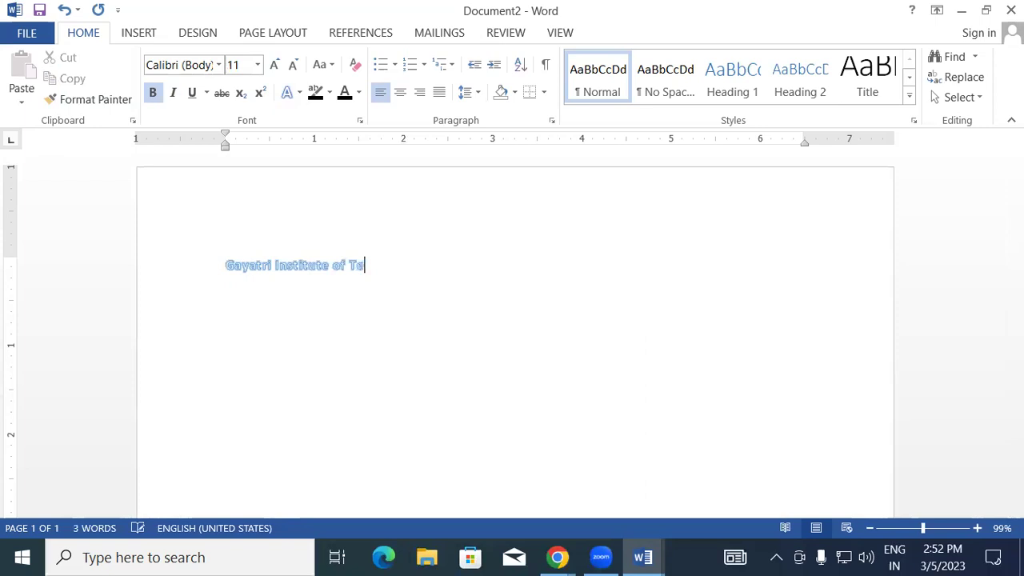
pyautogui.write('nology')
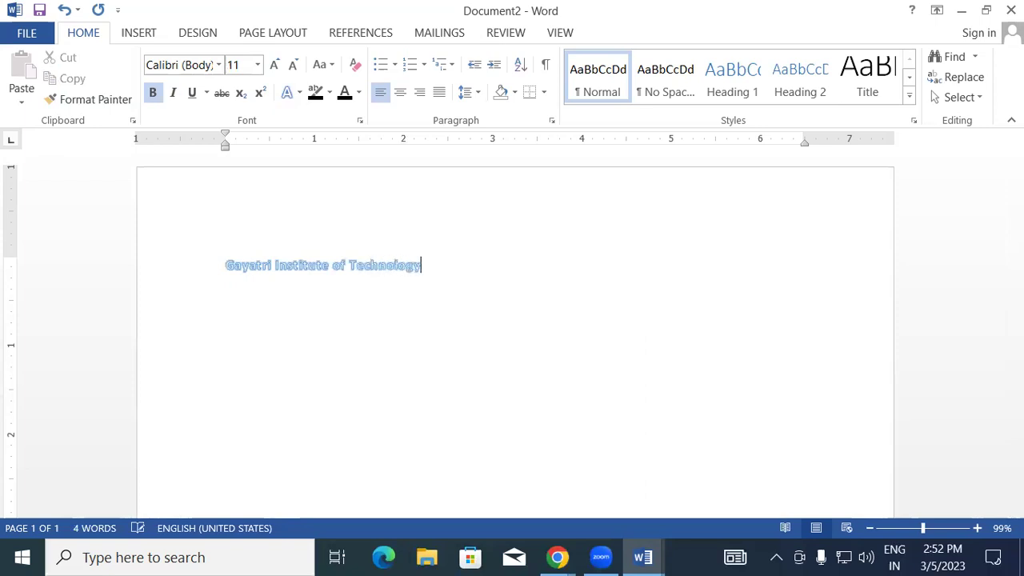
# Step: Select the title and resize it to 28 pt so it fits on one line
pyautogui.hotkey('ctrl', 'a')
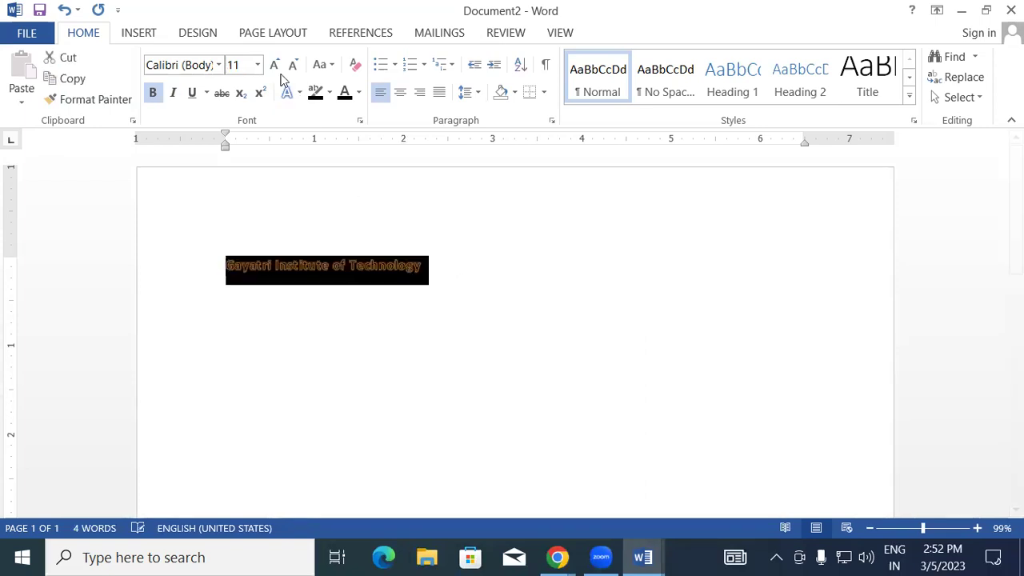
pyautogui.click(274, 65)
pyautogui.click(274, 65)
pyautogui.click(273, 64)
pyautogui.doubleClick(274, 65)
pyautogui.doubleClick(273, 65)
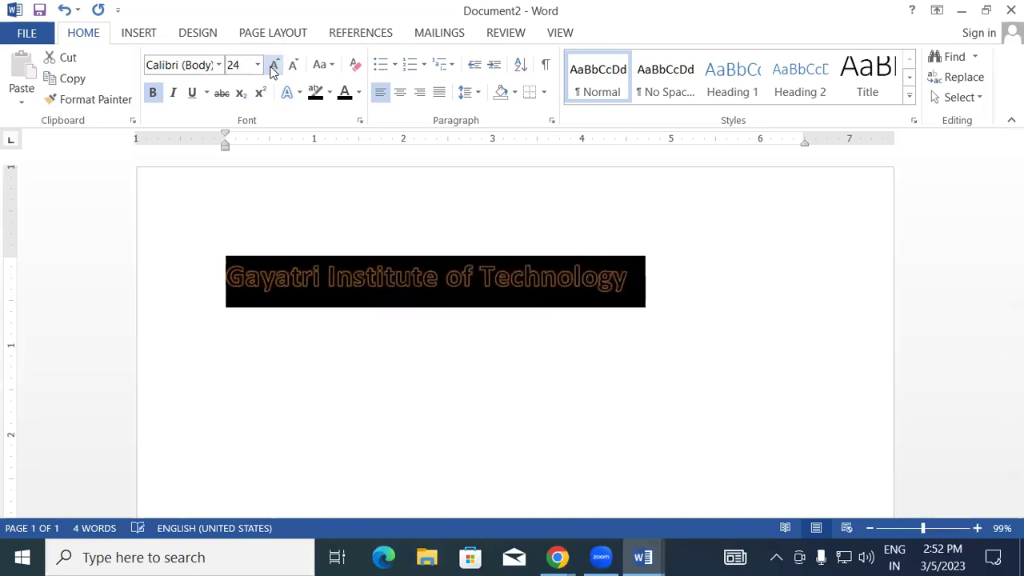
pyautogui.doubleClick(273, 65)
pyautogui.click(274, 65)
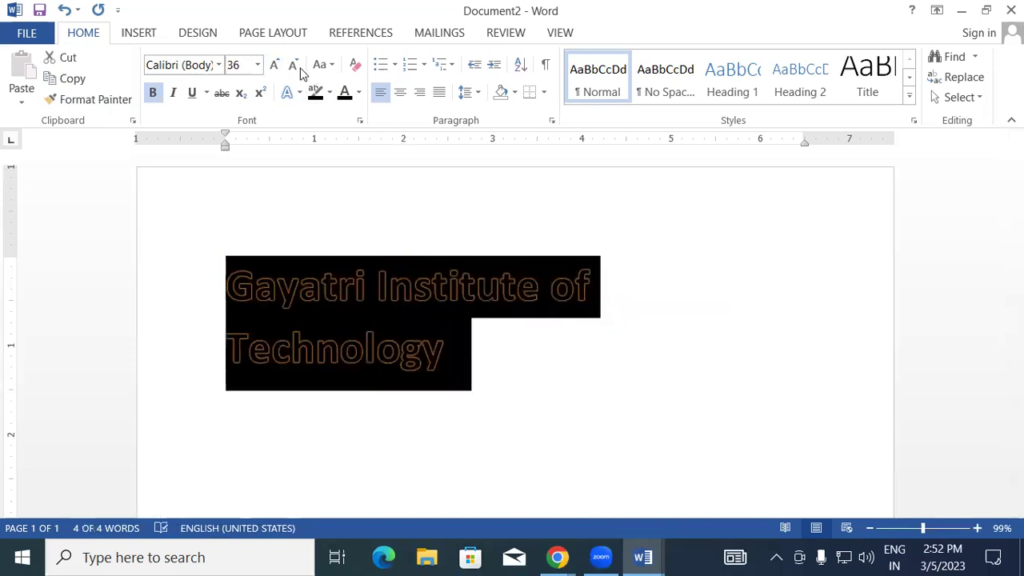
pyautogui.click(293, 65)
pyautogui.click(731, 280)
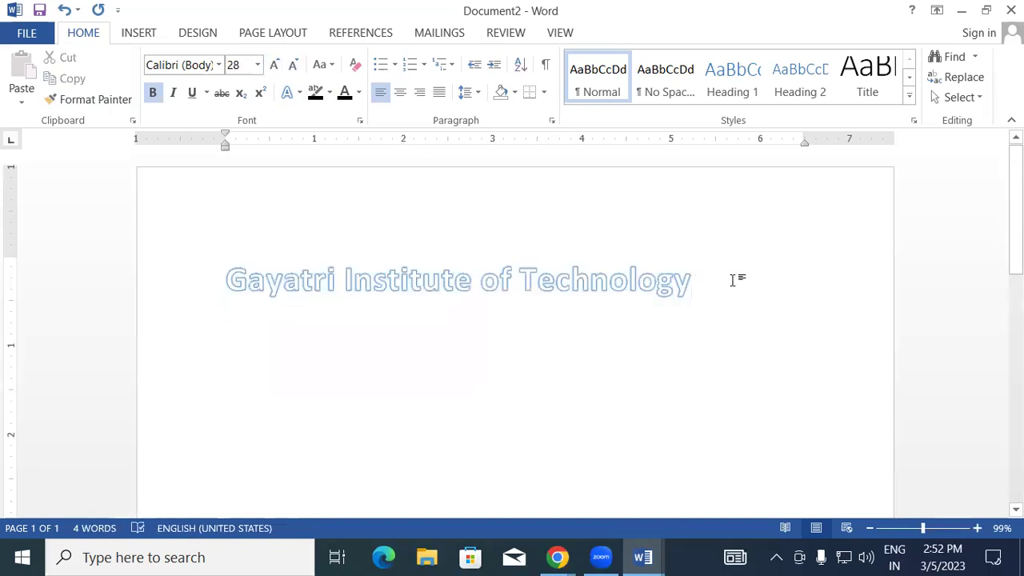
# Step: Apply the gold text effect to the title
pyautogui.click(163, 290)
pyautogui.click(292, 93)
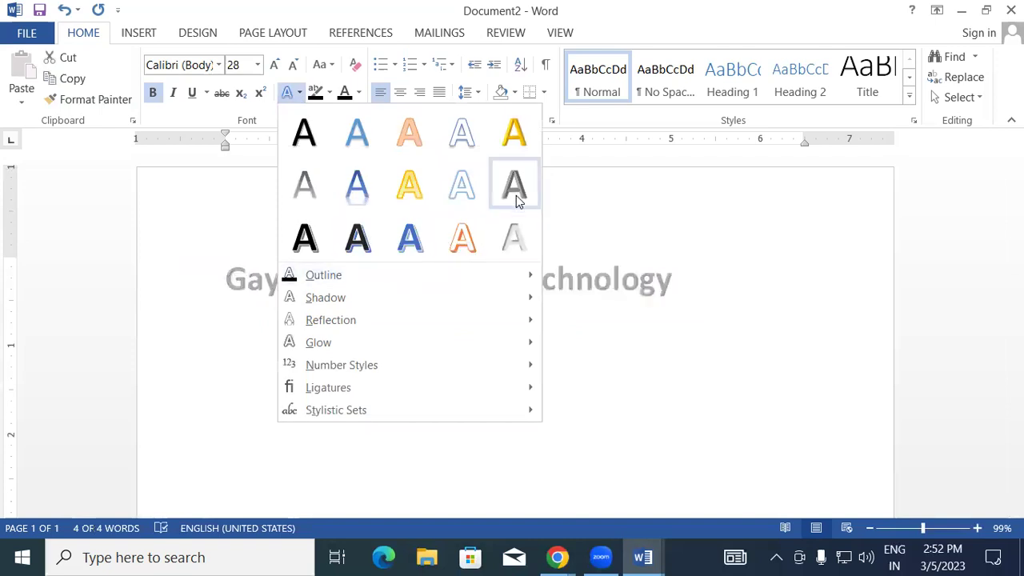
pyautogui.click(516, 135)
pyautogui.click(743, 311)
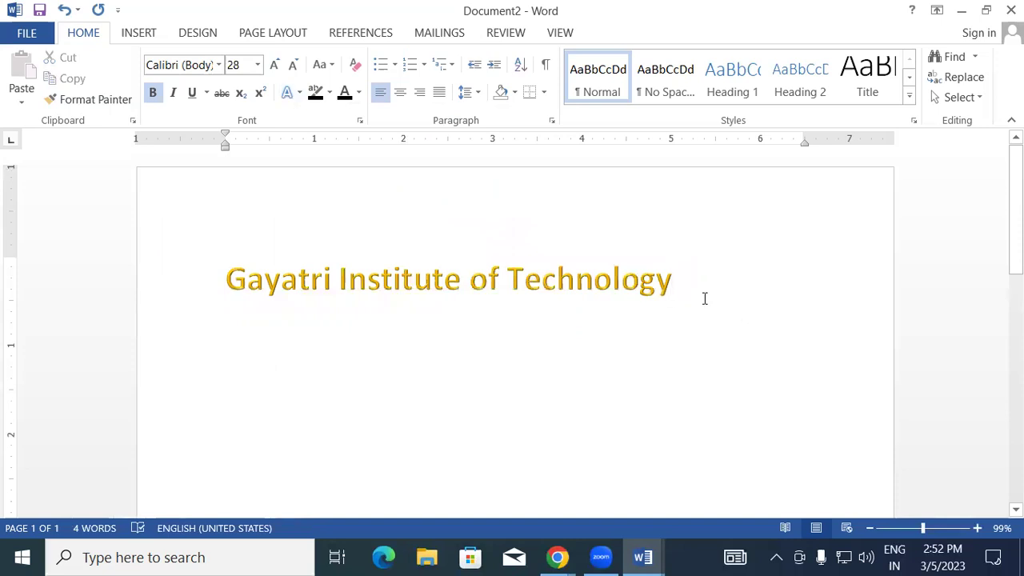
# Step: Give the title an orange text outline
pyautogui.click(217, 270)
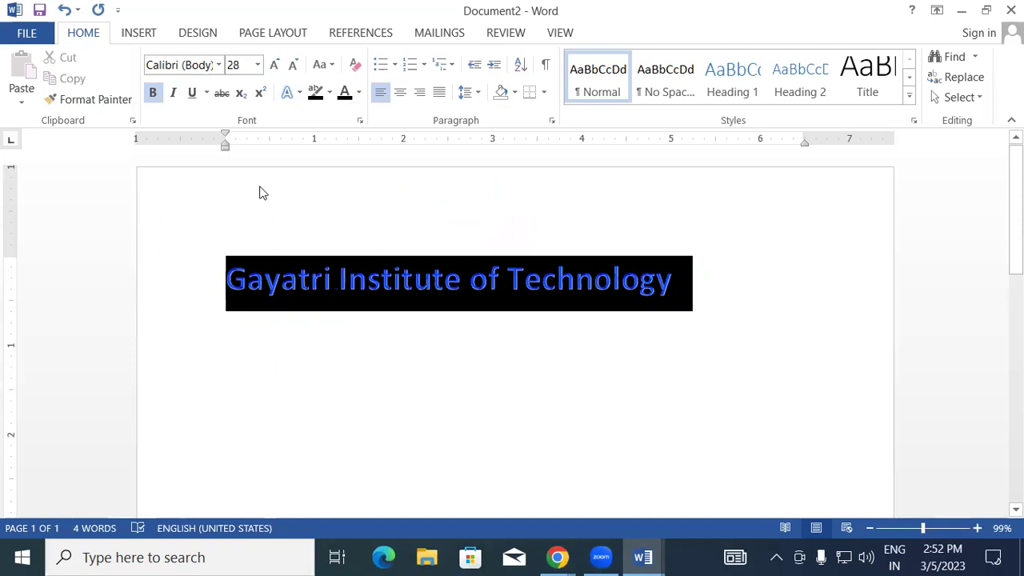
pyautogui.click(292, 92)
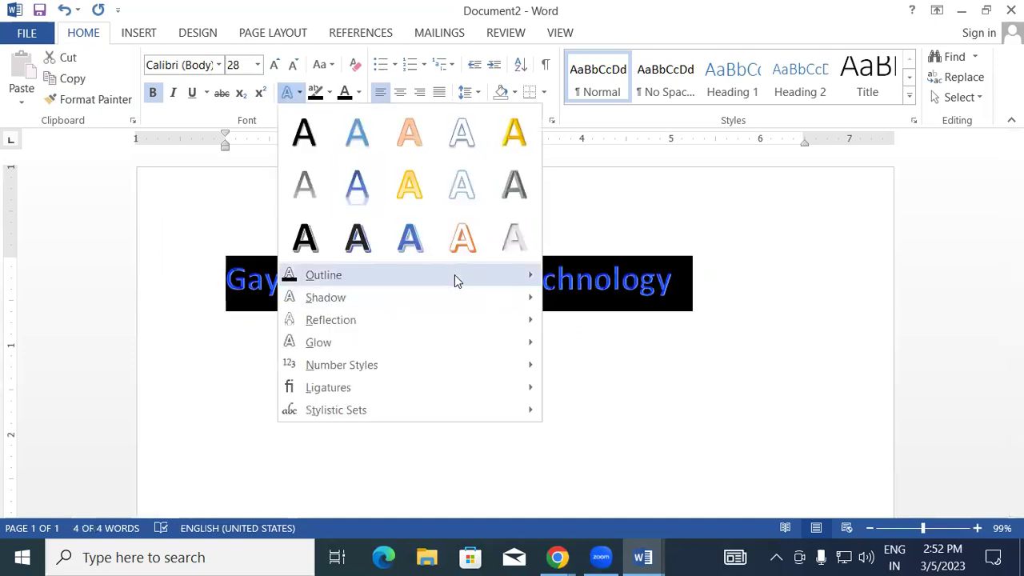
pyautogui.moveTo(455, 274)
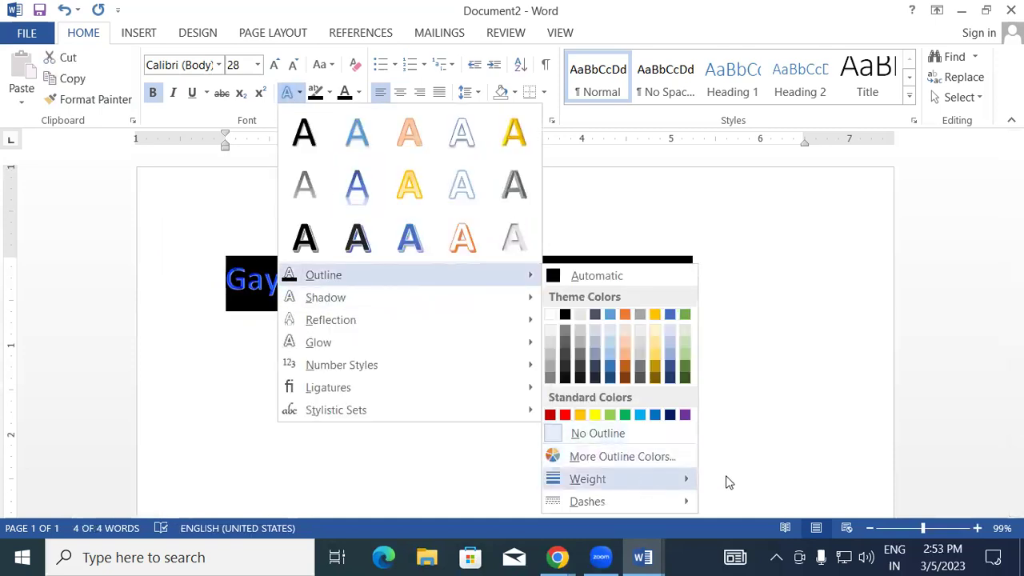
pyautogui.moveTo(642, 478)
pyautogui.click(547, 381)
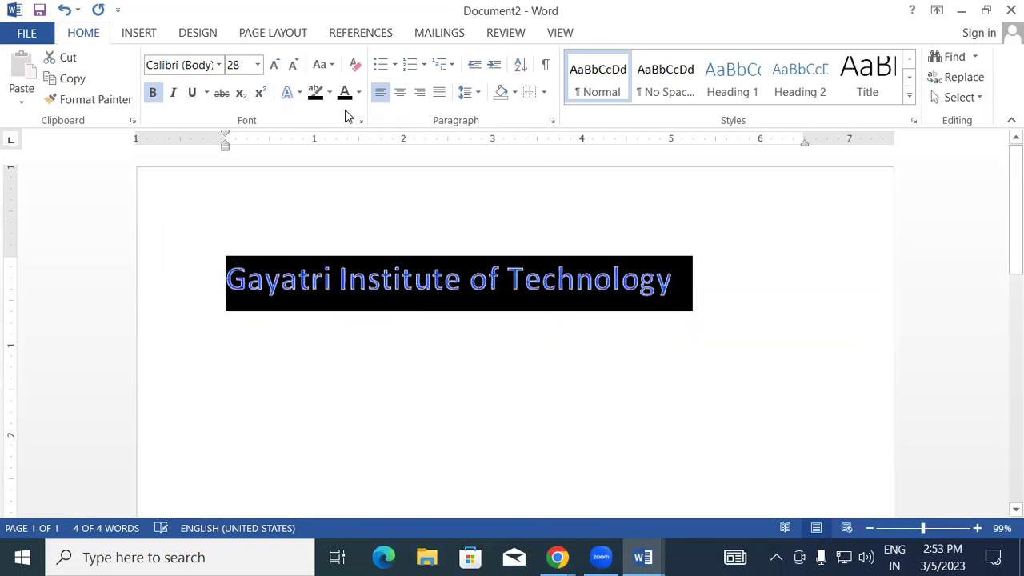
pyautogui.click(288, 92)
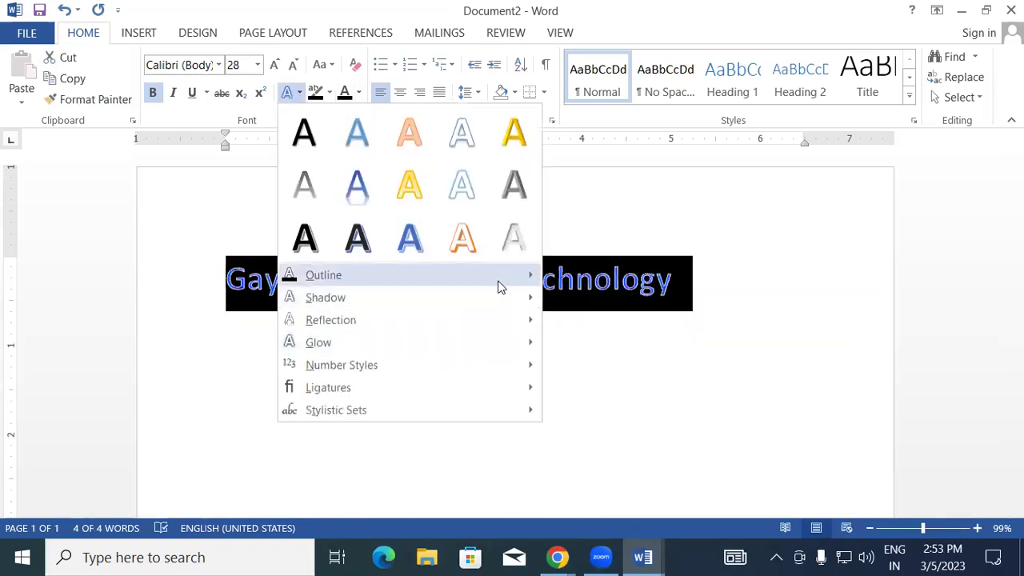
pyautogui.moveTo(498, 278)
pyautogui.click(579, 414)
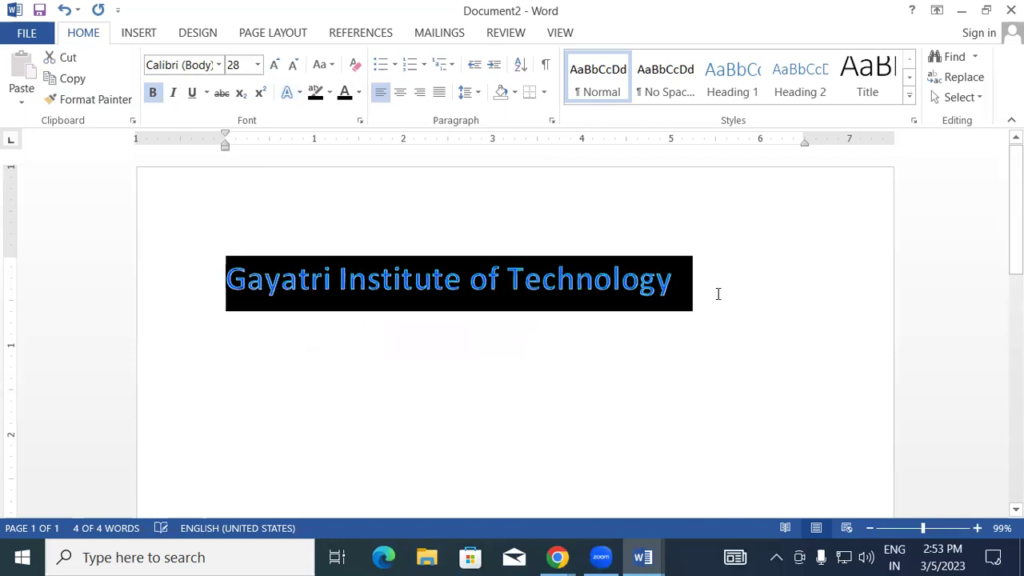
pyautogui.click(716, 293)
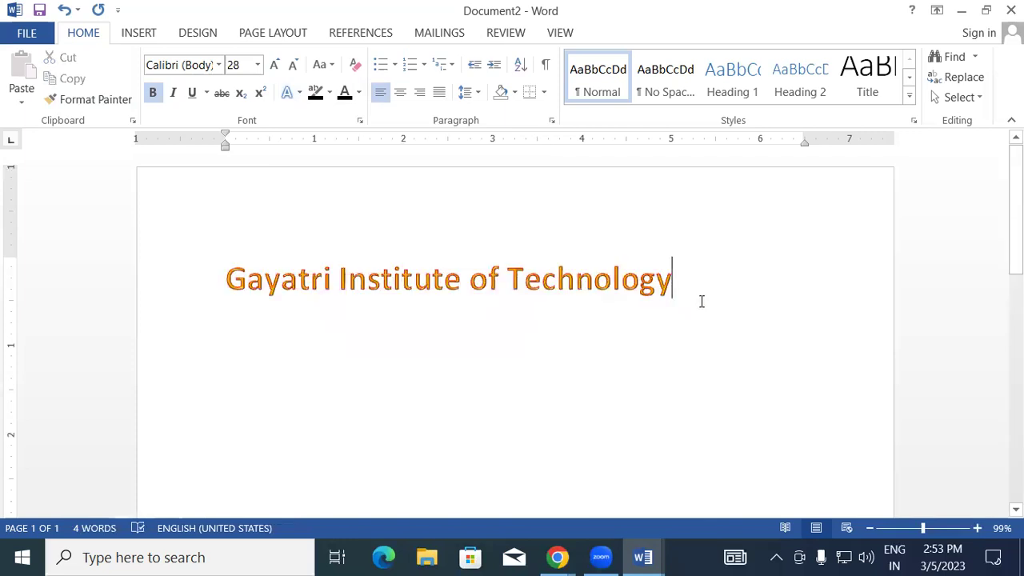
# Step: Add a shadow effect to the title
pyautogui.moveTo(690, 286); pyautogui.dragTo(230, 279)
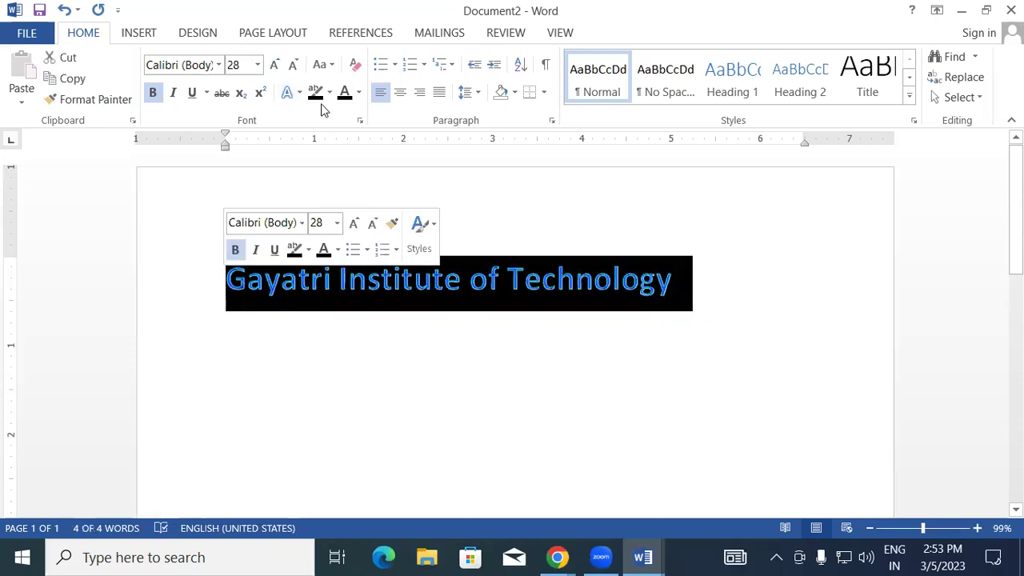
pyautogui.click(288, 92)
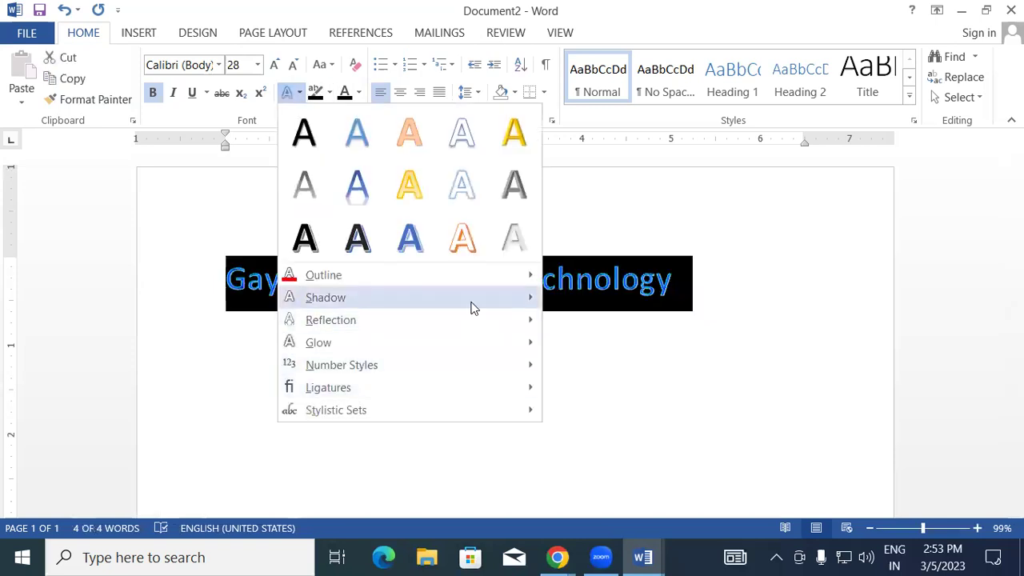
pyautogui.click(619, 354)
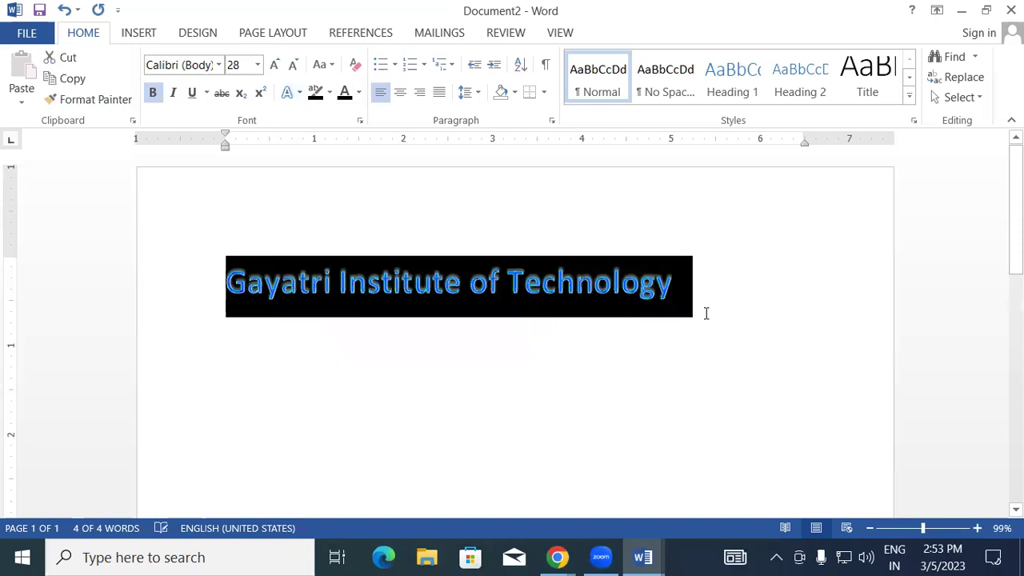
pyautogui.click(706, 313)
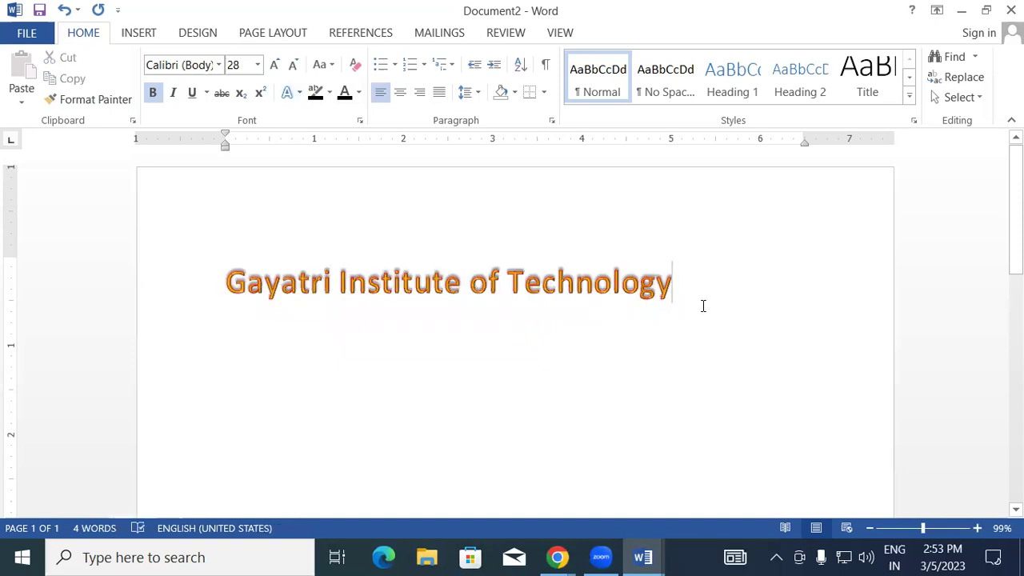
# Step: Grow the title's font from 28 to 36 pt
pyautogui.moveTo(675, 283); pyautogui.dragTo(137, 211)
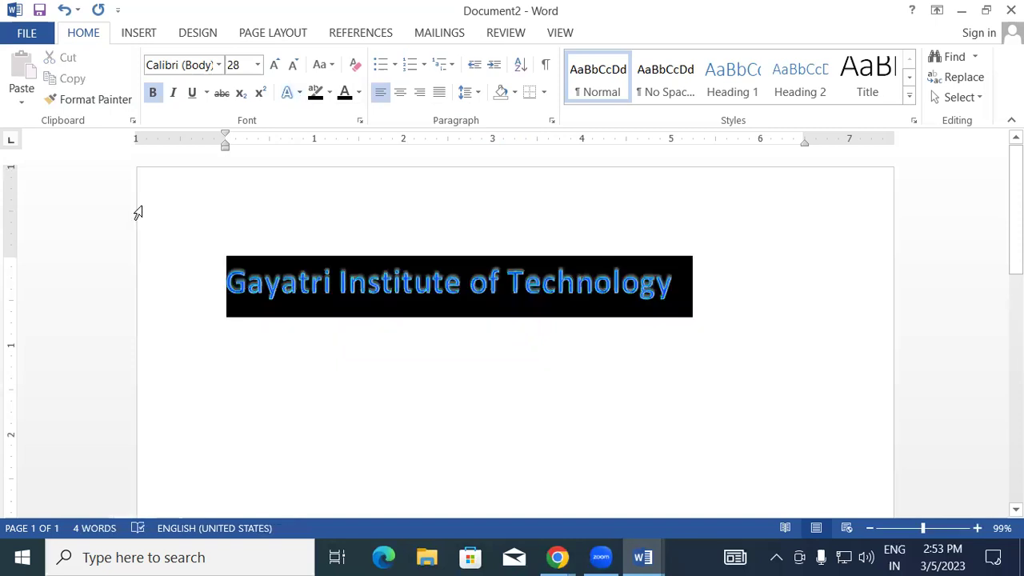
pyautogui.click(274, 64)
pyautogui.click(820, 320)
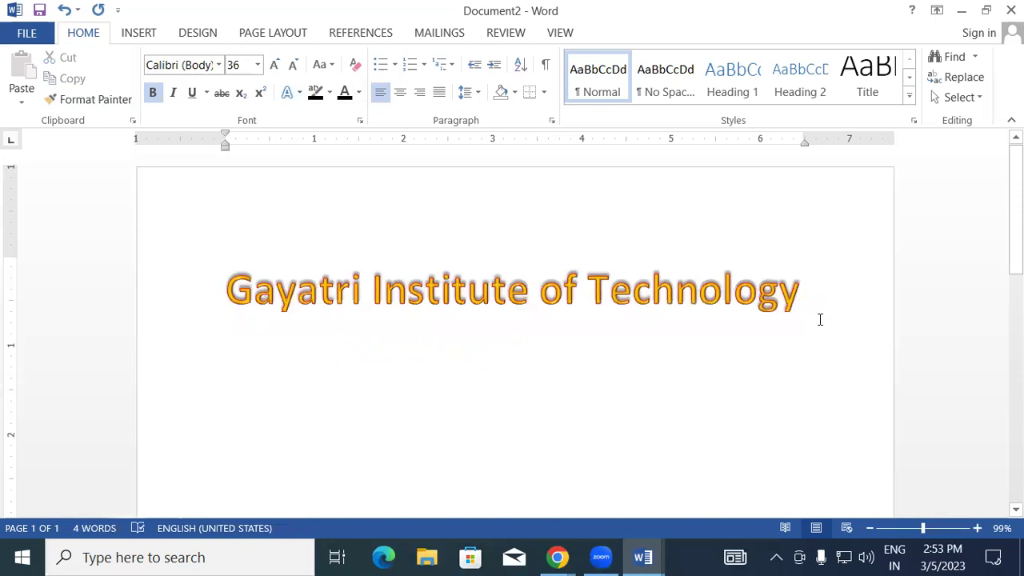